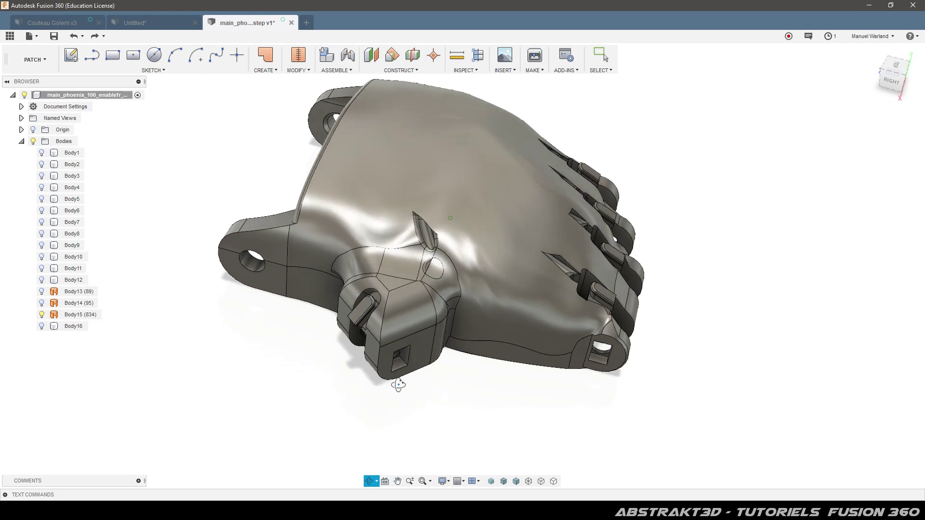
# - Create a section analysis of the hand on the YZ plane at 0 mm, inspect the interior, and hide the section
pyautogui.keyDown('shift'); pyautogui.moveTo(239, 341); pyautogui.dragTo(373, 353, button='middle'); pyautogui.keyUp('shift')
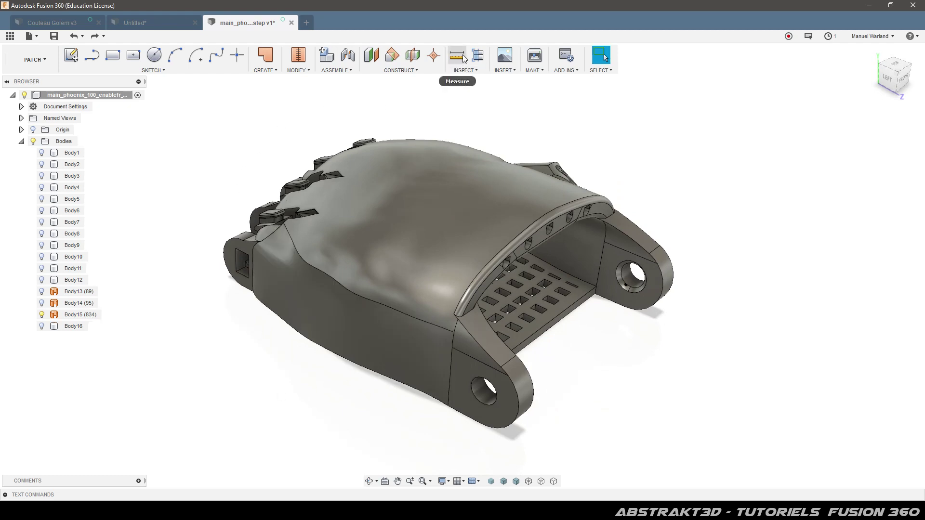
pyautogui.click(478, 55)
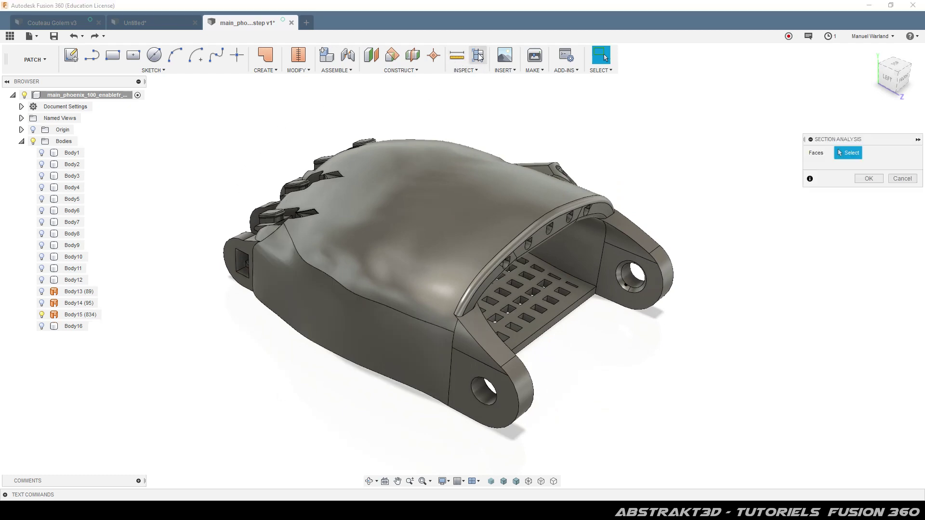
pyautogui.click(35, 130)
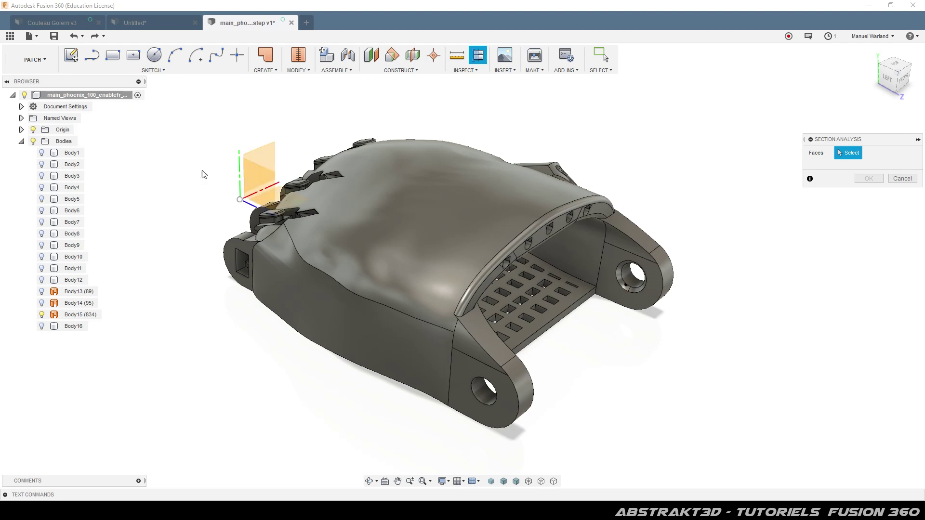
pyautogui.click(257, 178)
pyautogui.keyDown('shift'); pyautogui.moveTo(436, 311); pyautogui.dragTo(450, 294, button='middle'); pyautogui.keyUp('shift')
pyautogui.scroll(5, 578, 142)
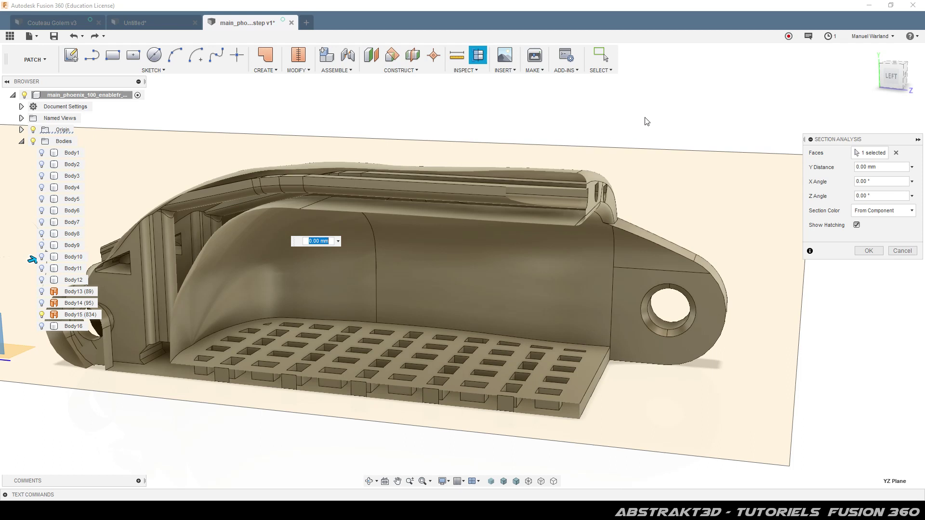
pyautogui.moveTo(655, 126)
pyautogui.keyDown('shift'); pyautogui.mouseDown(button='middle')
pyautogui.moveTo(624, 124)
pyautogui.moveTo(633, 117)
pyautogui.moveTo(653, 126)
pyautogui.moveTo(645, 139)
pyautogui.mouseUp(button='middle'); pyautogui.keyUp('shift')
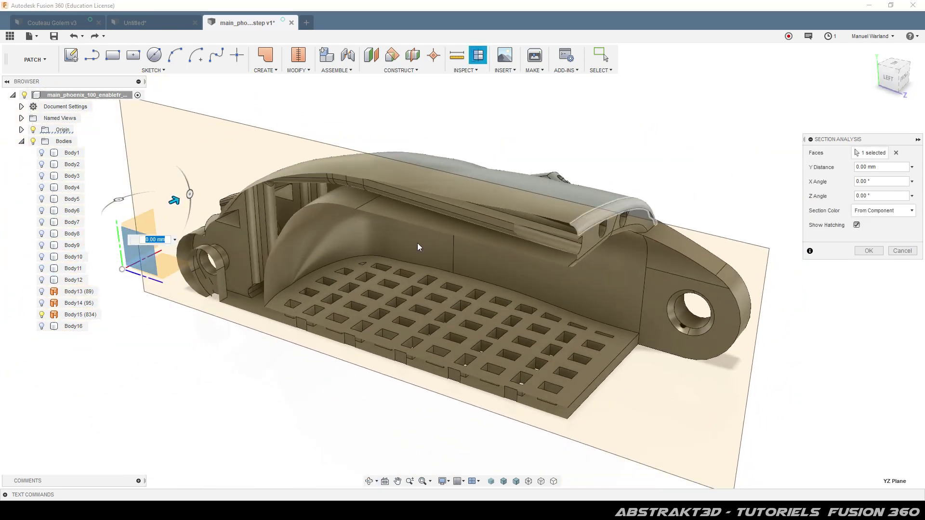
pyautogui.click(869, 250)
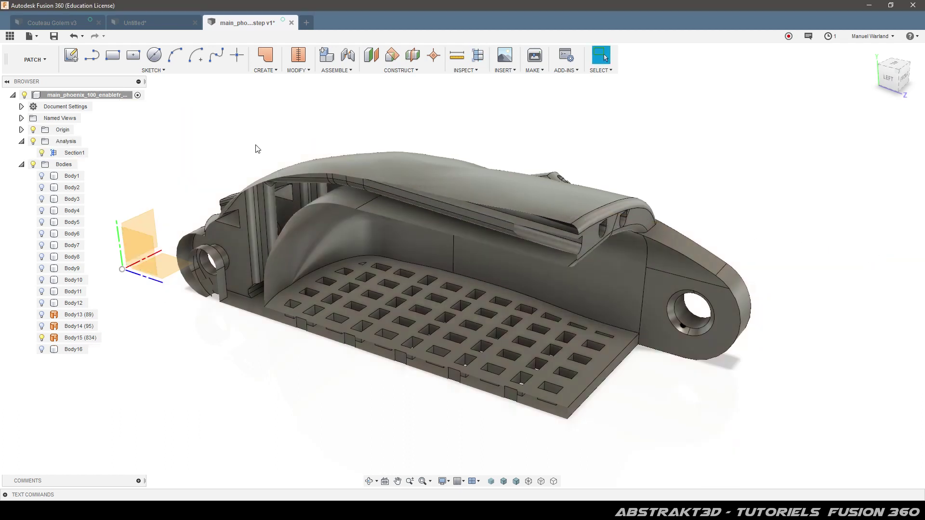
pyautogui.click(42, 153)
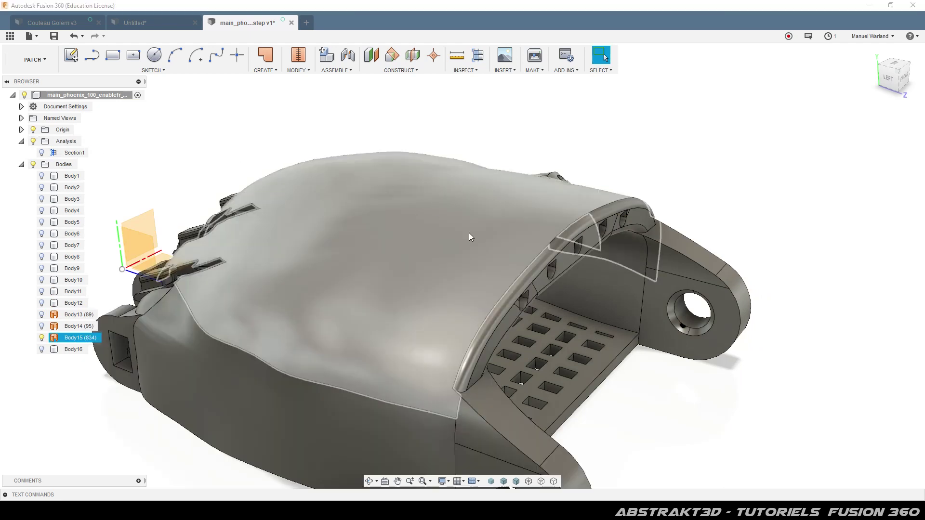
# - Delete the curved surface face that covers the round hole above the thumb joint
pyautogui.keyDown('shift'); pyautogui.moveTo(493, 243); pyautogui.dragTo(368, 240, button='middle'); pyautogui.keyUp('shift')
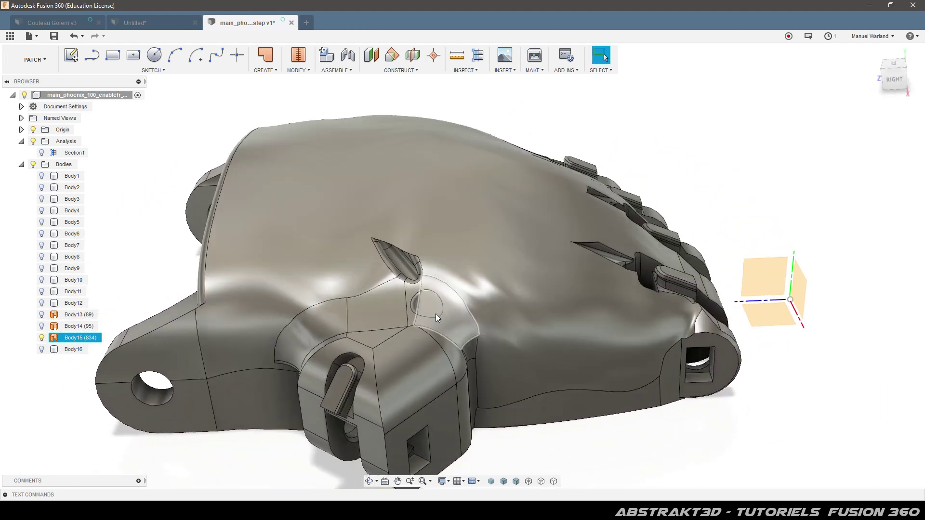
pyautogui.scroll(2, 436, 314)
pyautogui.scroll(2, 436, 314)
pyautogui.keyDown('shift'); pyautogui.moveTo(435, 314); pyautogui.dragTo(450, 305, button='middle'); pyautogui.keyUp('shift')
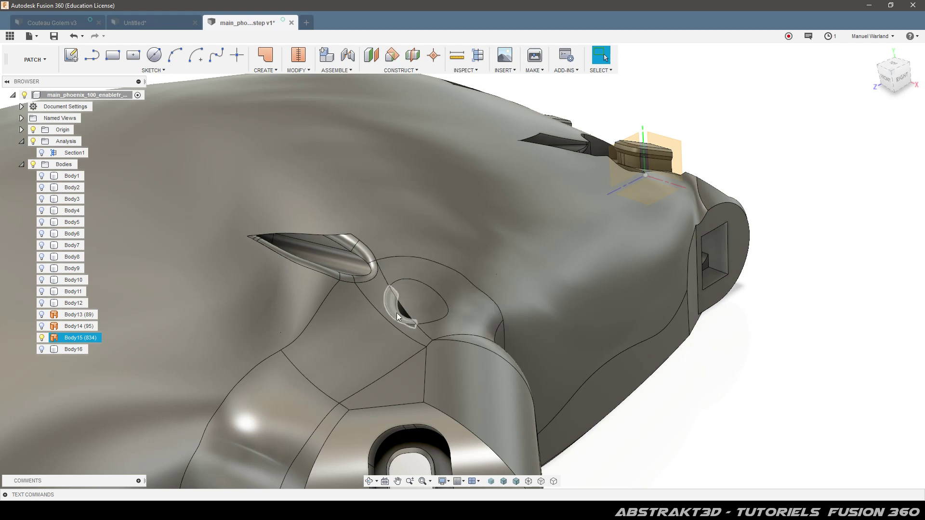
pyautogui.keyDown('shift'); pyautogui.moveTo(466, 303); pyautogui.dragTo(413, 307, button='middle'); pyautogui.keyUp('shift')
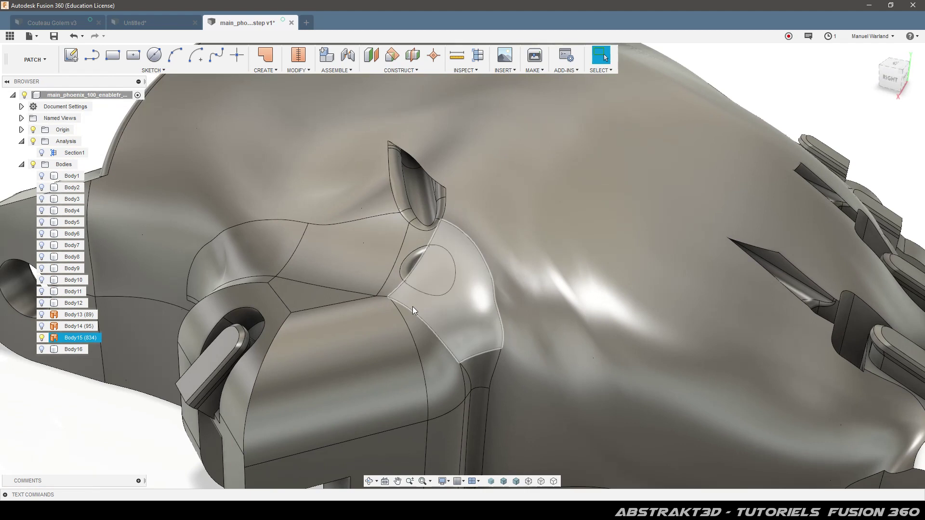
pyautogui.click(471, 306)
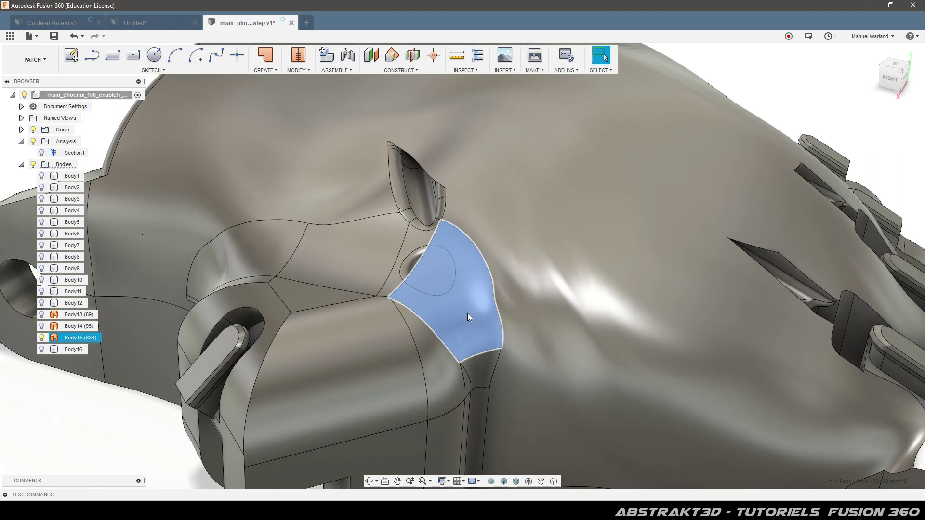
pyautogui.press('Delete')
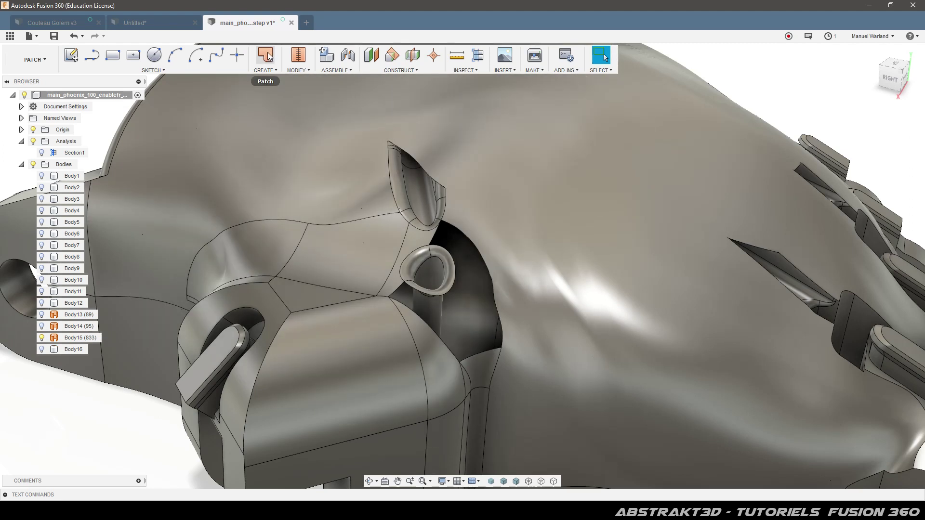
# - Patch the opening around the round hole above the thumb joint along its boundary edges as a new body
pyautogui.click(45, 62)
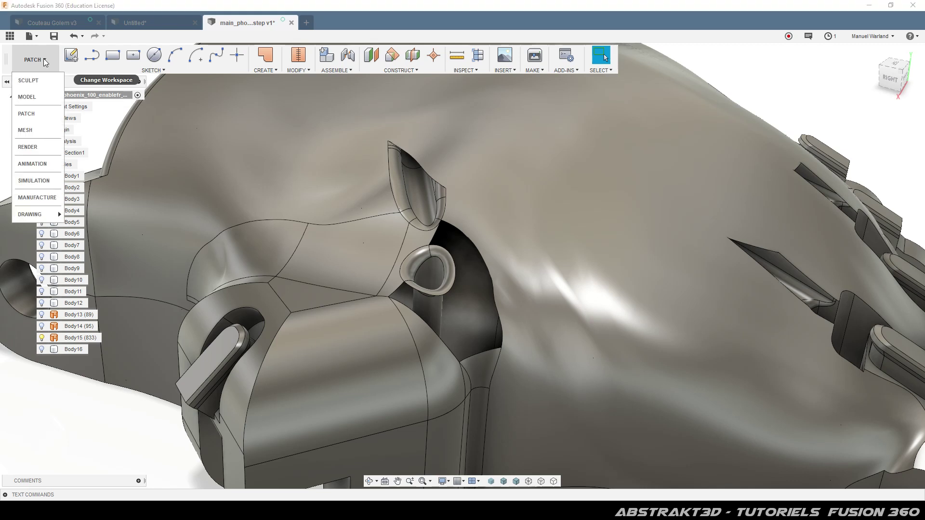
pyautogui.click(41, 115)
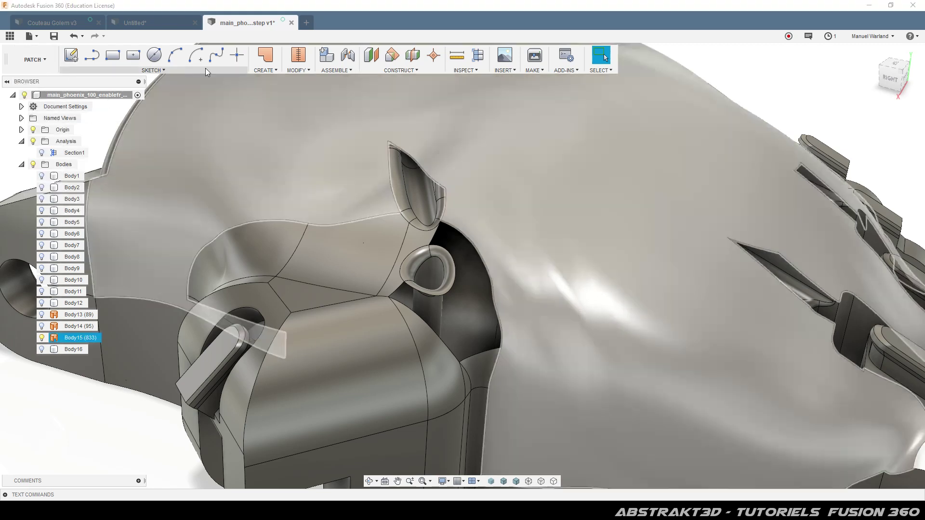
pyautogui.click(266, 55)
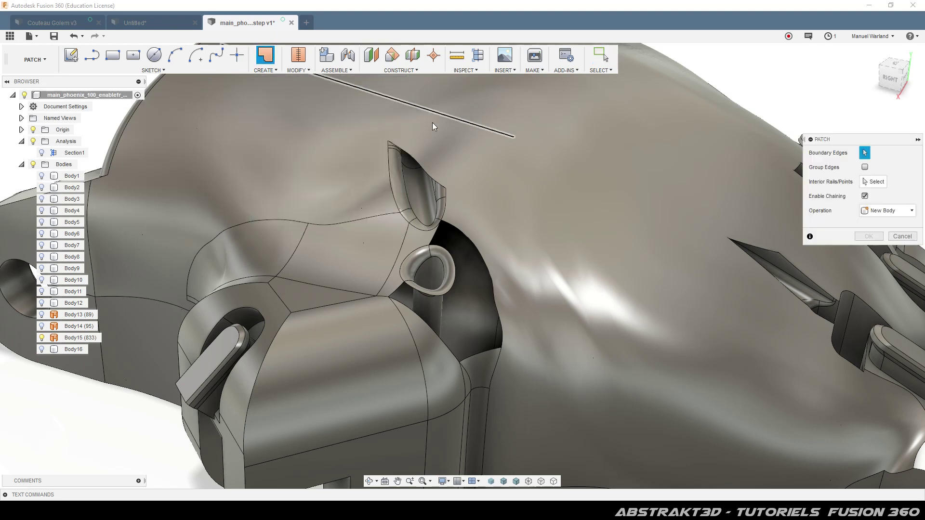
pyautogui.click(479, 254)
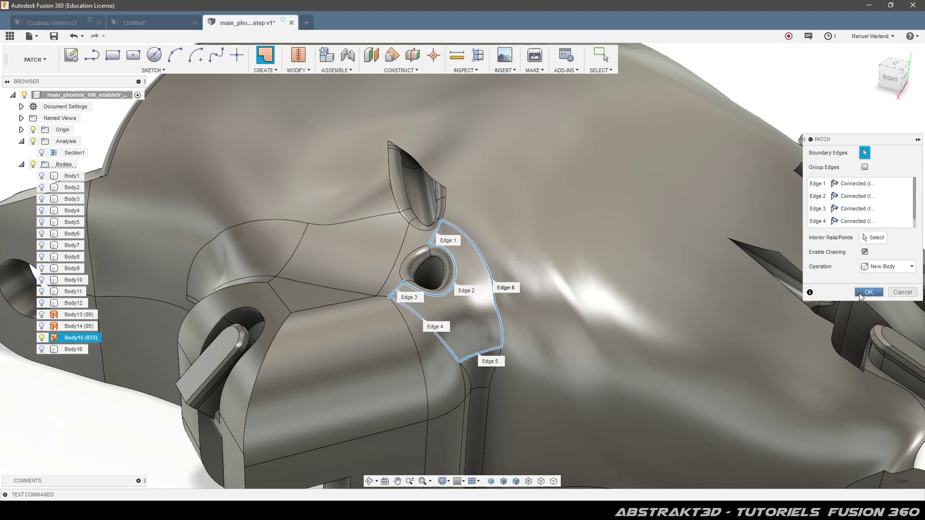
pyautogui.click(867, 292)
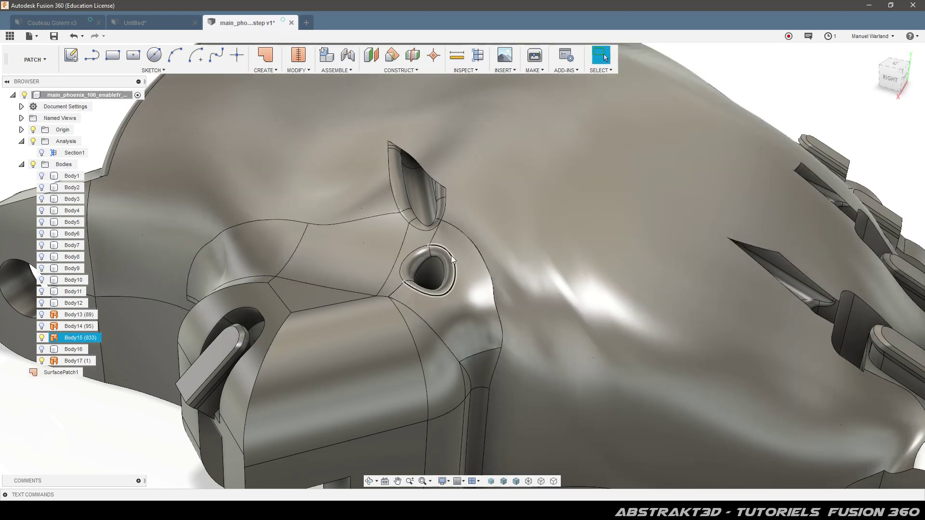
# - Stitch the hand surface Body15 and the patch Body17 together with a 2.00 mm tolerance
pyautogui.moveTo(484, 322)
pyautogui.keyDown('shift'); pyautogui.mouseDown(button='middle')
pyautogui.moveTo(416, 306)
pyautogui.moveTo(333, 150)
pyautogui.moveTo(467, 309)
pyautogui.moveTo(563, 322)
pyautogui.moveTo(548, 328)
pyautogui.mouseUp(button='middle'); pyautogui.keyUp('shift')
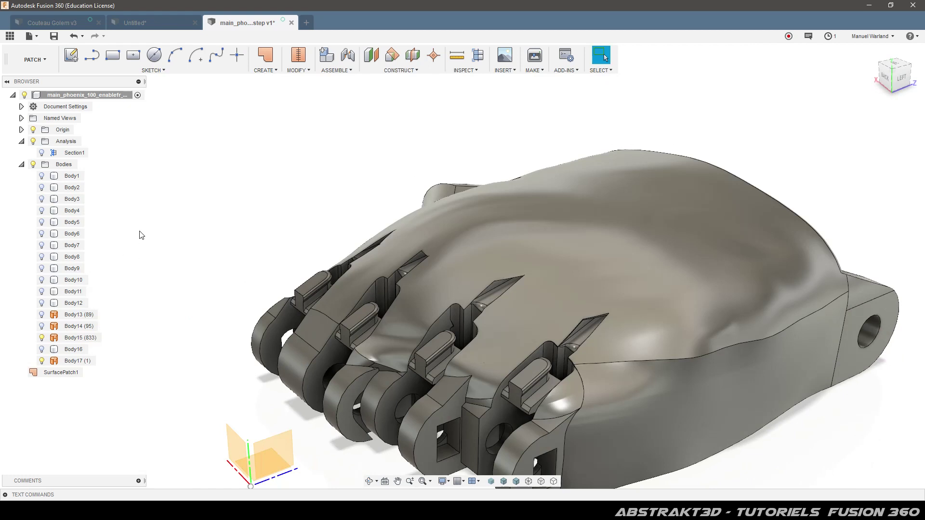
pyautogui.click(298, 56)
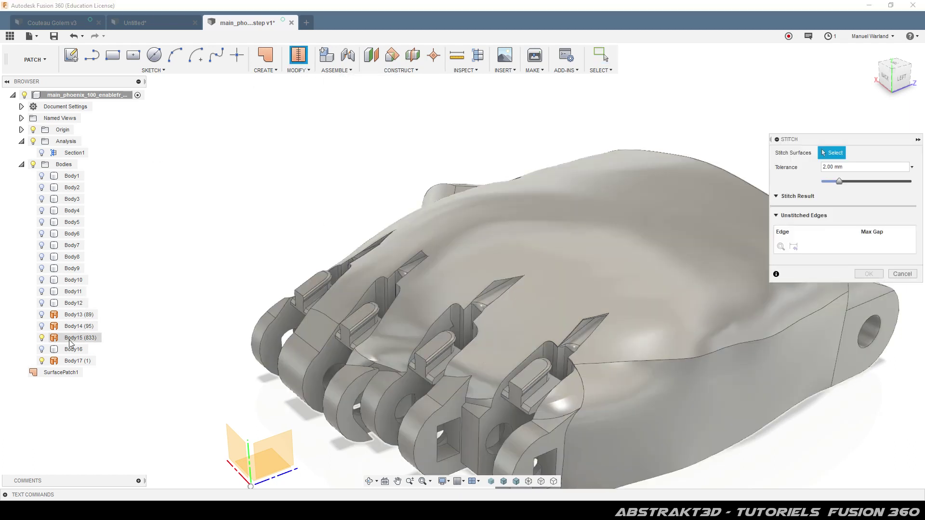
pyautogui.click(68, 345)
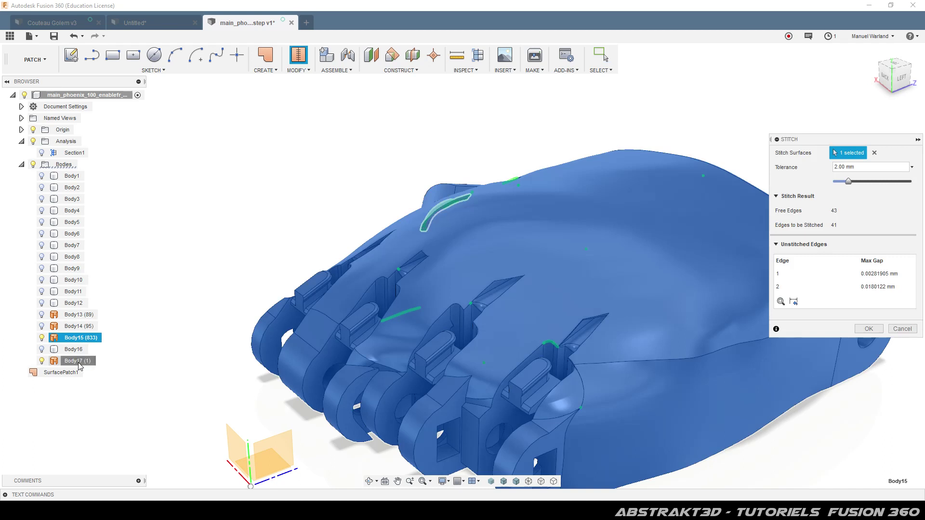
pyautogui.click(77, 361)
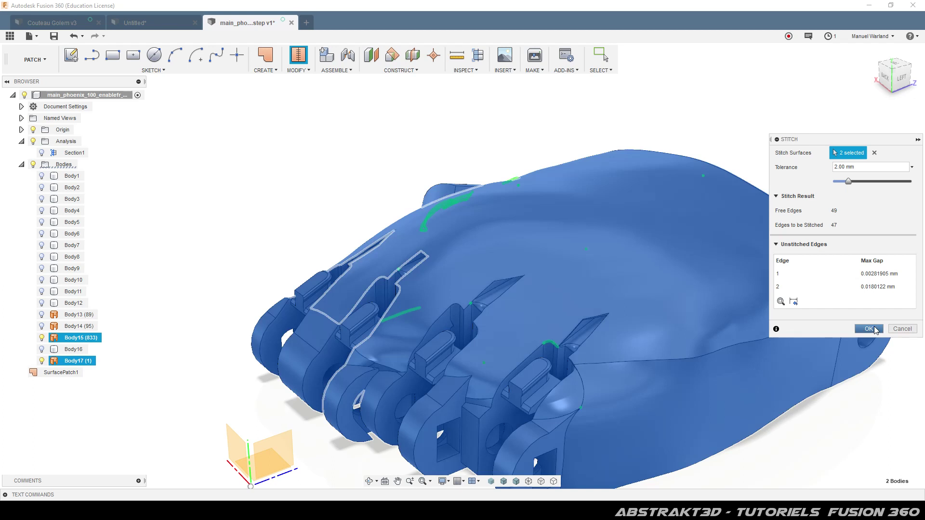
pyautogui.click(876, 330)
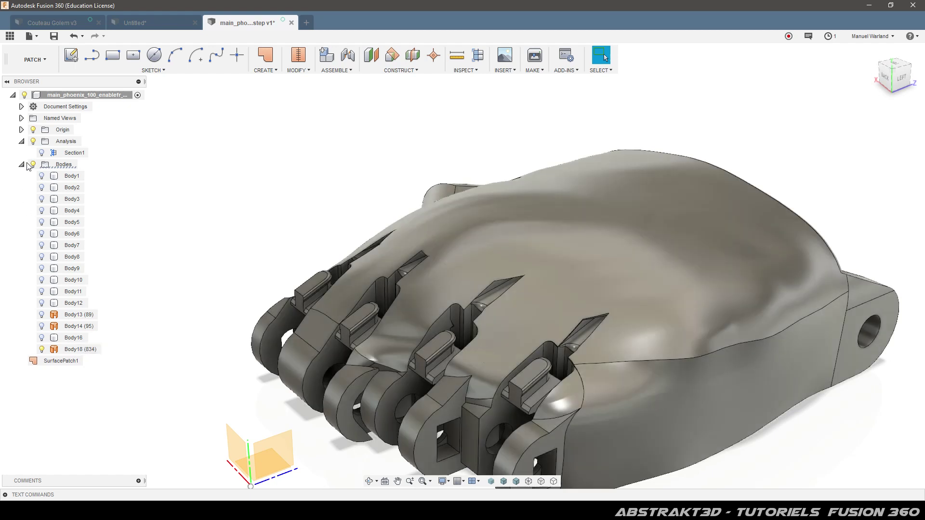
# - Toggle the saved section analysis to check the inside of the stitched hand, leaving the section hidden
pyautogui.click(46, 154)
pyautogui.click(41, 153)
pyautogui.click(42, 153)
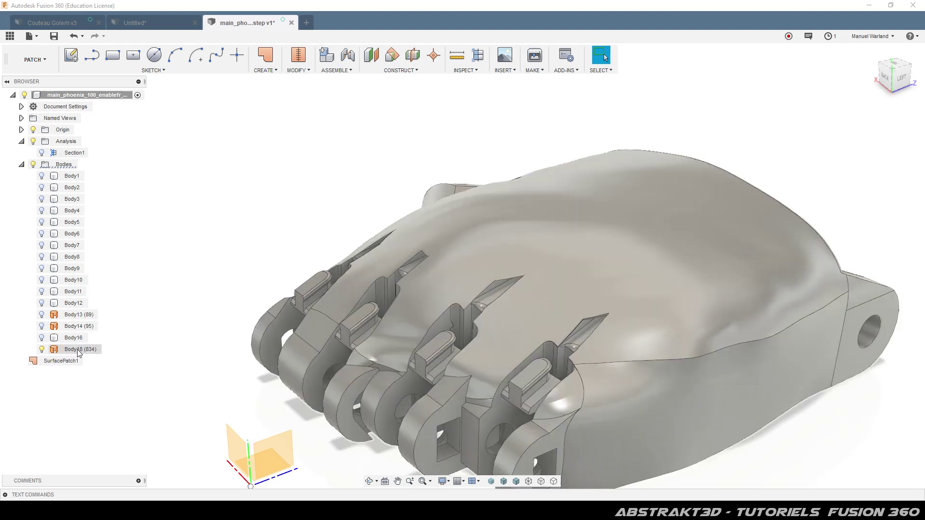
# - Check Body18 for unstitched edges with the Stitch command and locate edge 1 in the model
pyautogui.click(72, 349)
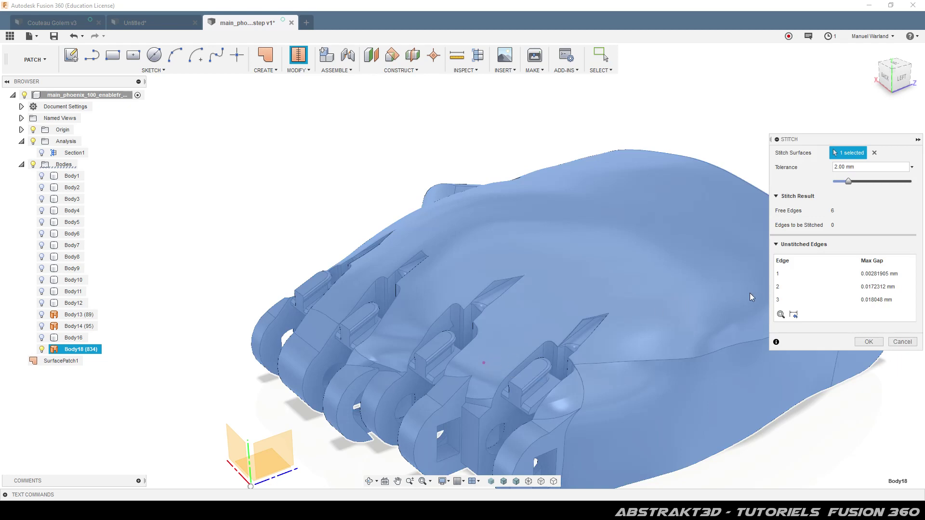
pyautogui.click(870, 342)
pyautogui.click(873, 278)
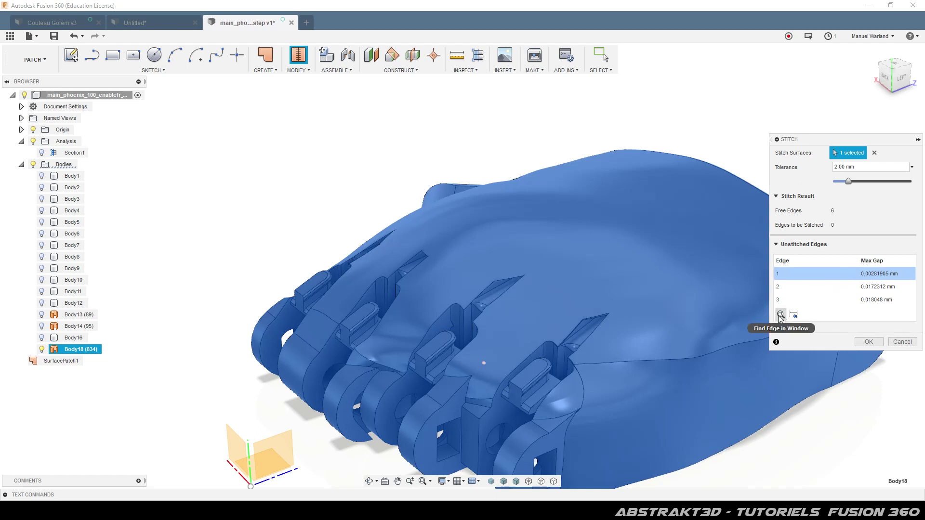
pyautogui.click(780, 314)
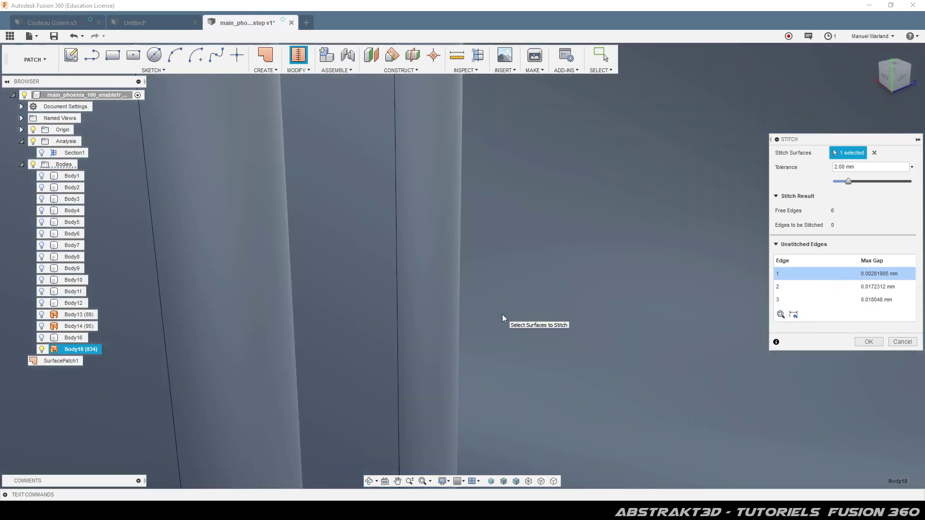
pyautogui.scroll(-10, 502, 314)
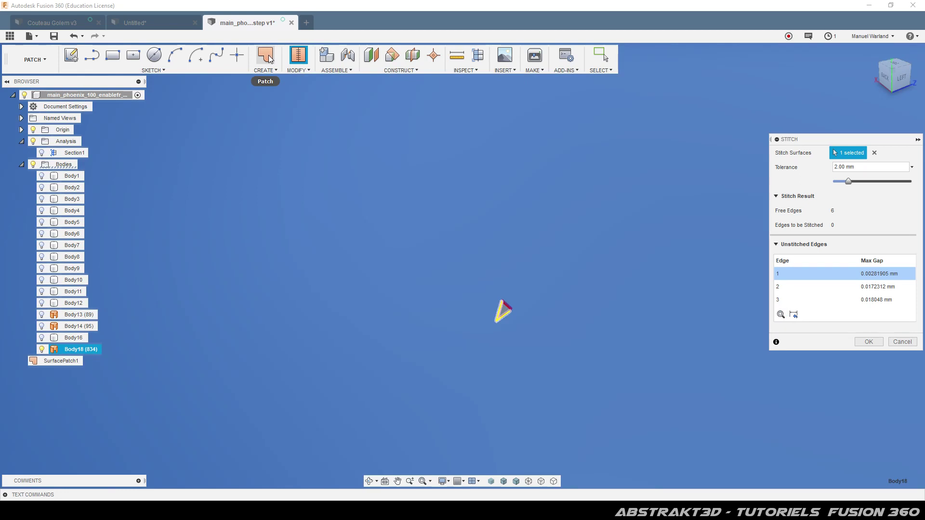
# - Patch the tiny triangular gap in the hand surface along its boundary edges as a new body
pyautogui.click(265, 55)
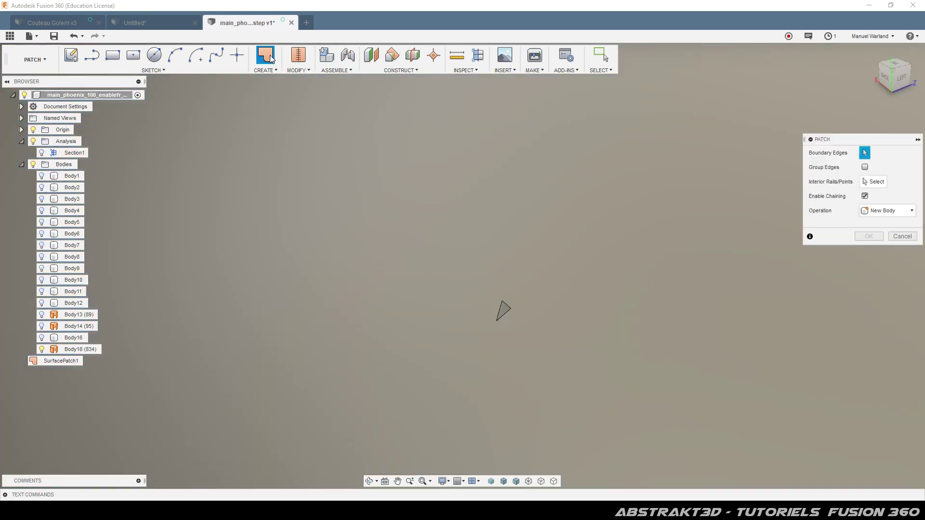
pyautogui.click(501, 308)
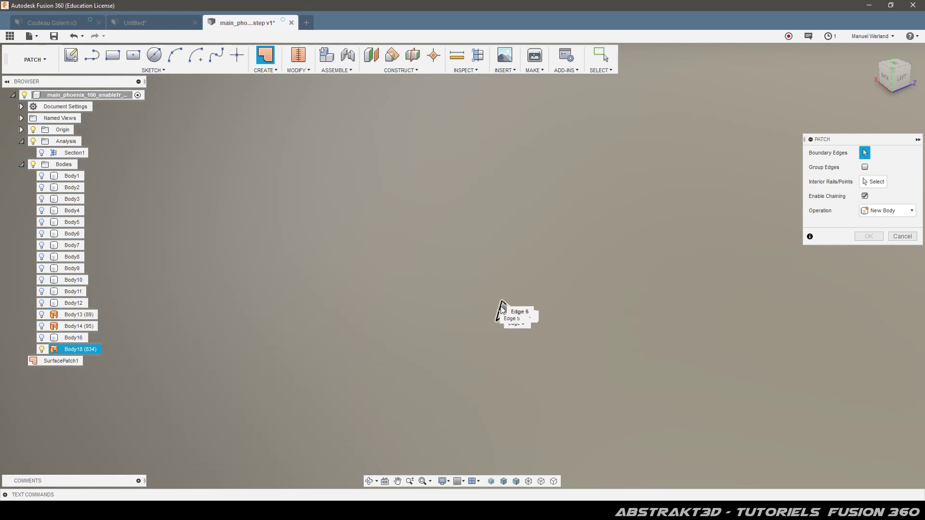
pyautogui.click(869, 292)
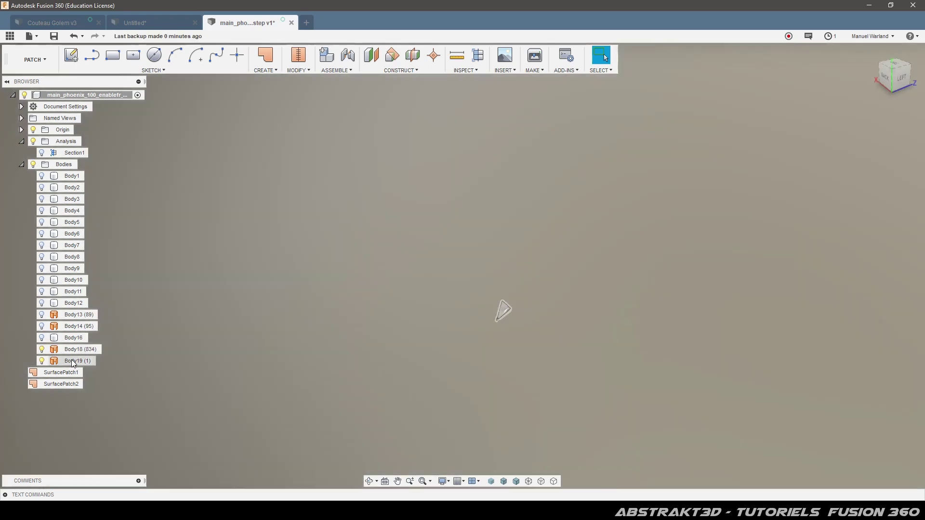
# - Stitch Body18 and the small patch Body19 into a new body with a 2.00 mm tolerance
pyautogui.scroll(-10, 434, 196)
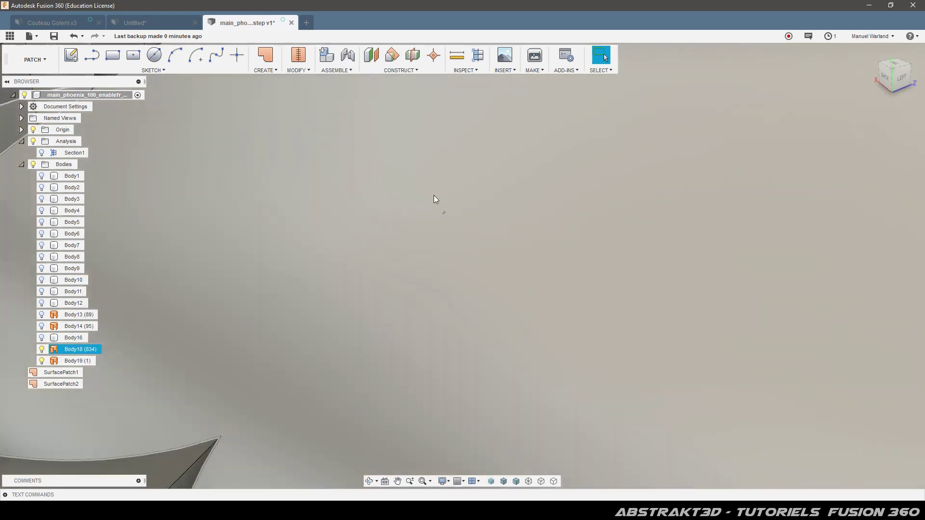
pyautogui.scroll(-10, 389, 221)
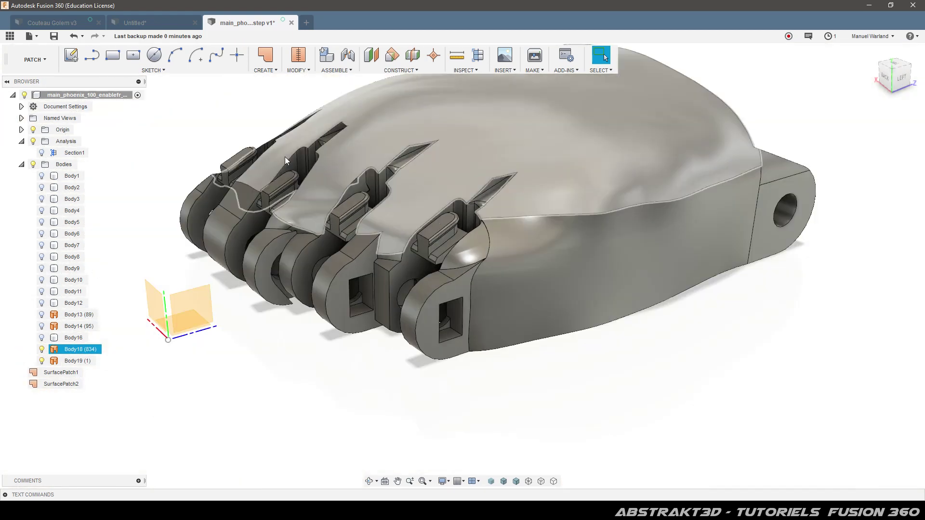
pyautogui.click(298, 55)
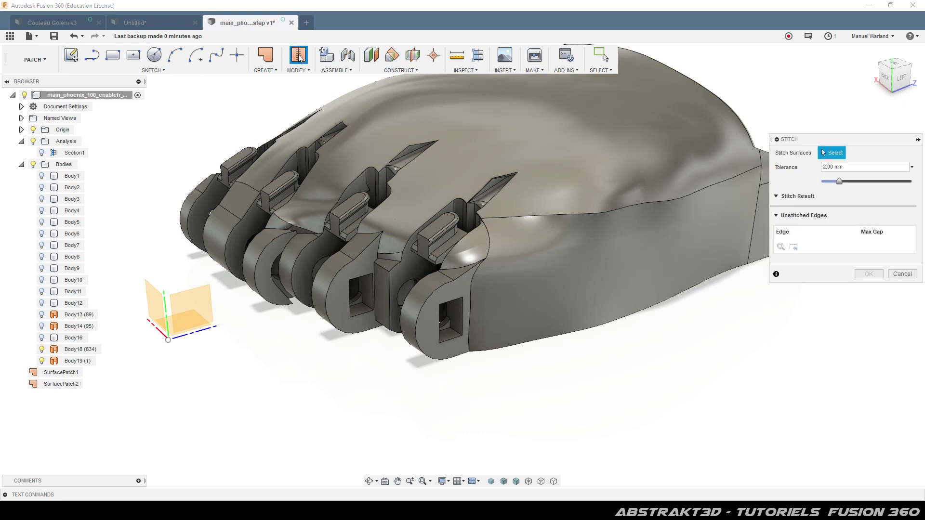
pyautogui.click(72, 359)
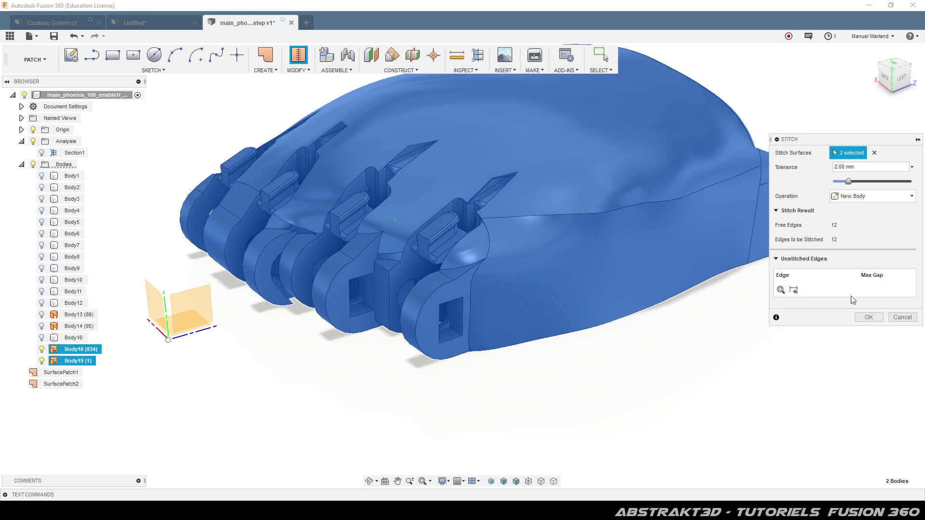
pyautogui.click(868, 317)
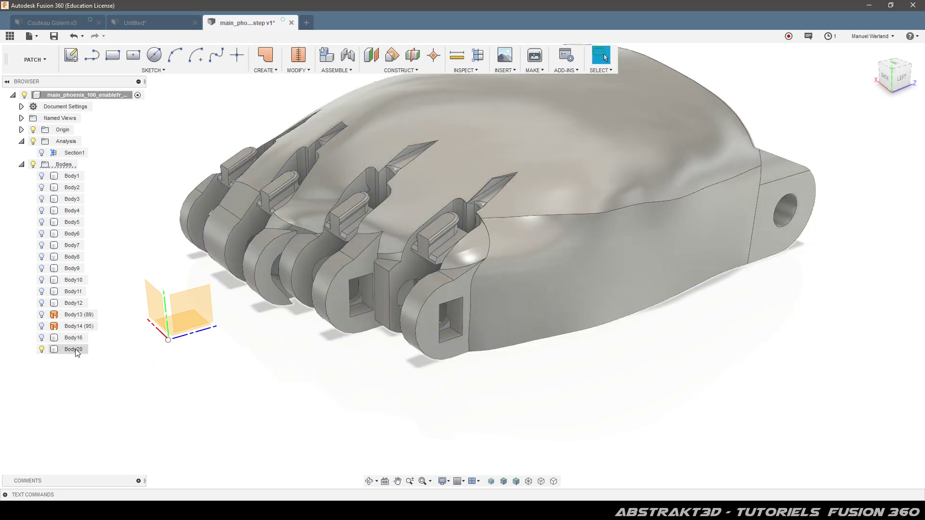
# - Show the saved section analysis to inspect the inside of Body20 beneath its top surface, and hide the section again
pyautogui.click(72, 351)
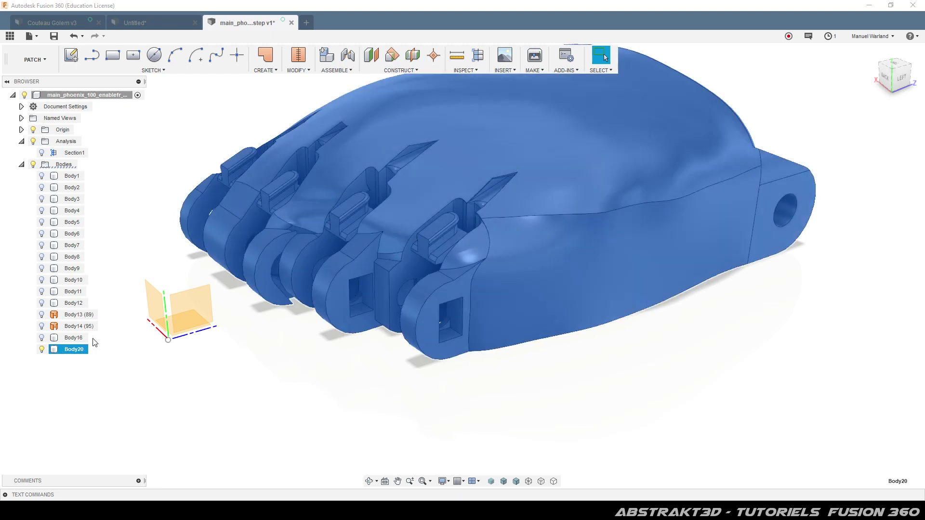
pyautogui.click(42, 153)
pyautogui.keyDown('shift'); pyautogui.moveTo(372, 347); pyautogui.dragTo(315, 280, button='middle'); pyautogui.keyUp('shift')
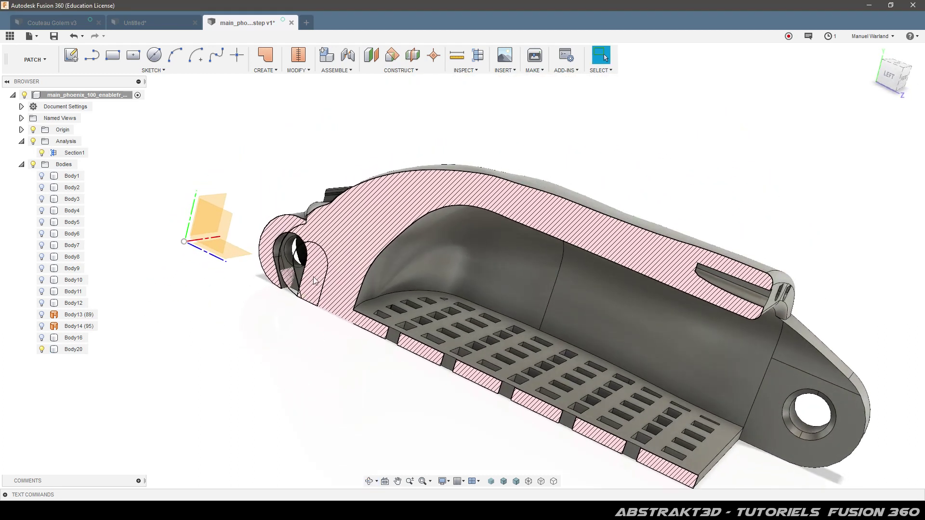
pyautogui.click(316, 281)
pyautogui.keyDown('shift'); pyautogui.moveTo(566, 133); pyautogui.dragTo(543, 120, button='middle'); pyautogui.keyUp('shift')
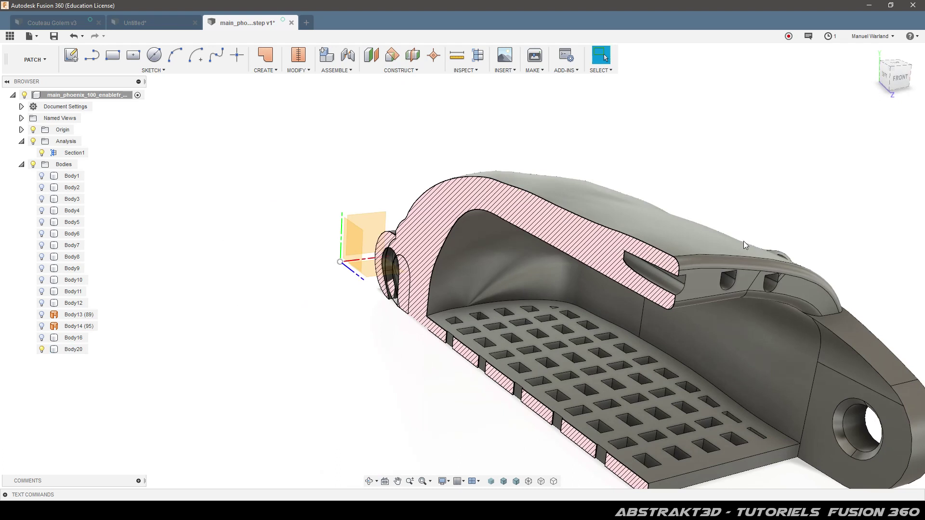
pyautogui.click(711, 239)
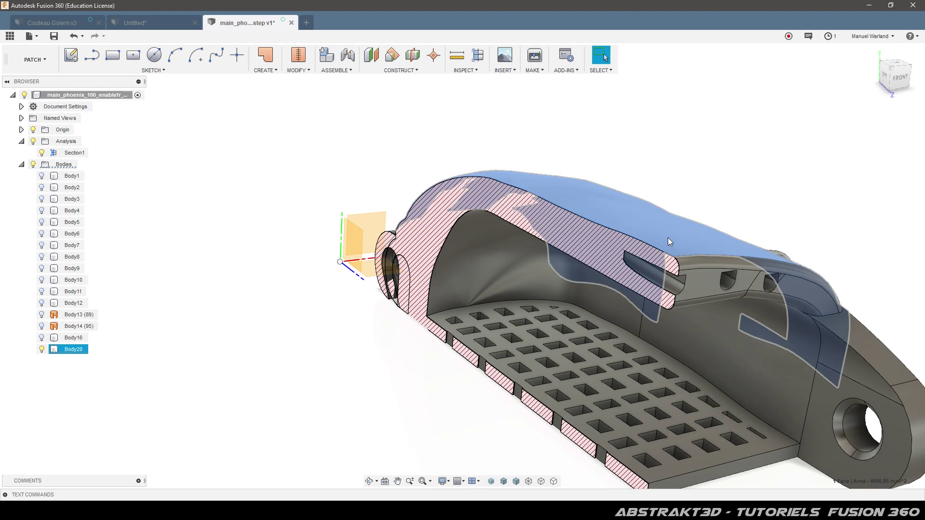
pyautogui.keyDown('shift'); pyautogui.moveTo(668, 237); pyautogui.dragTo(650, 159, button='middle'); pyautogui.keyUp('shift')
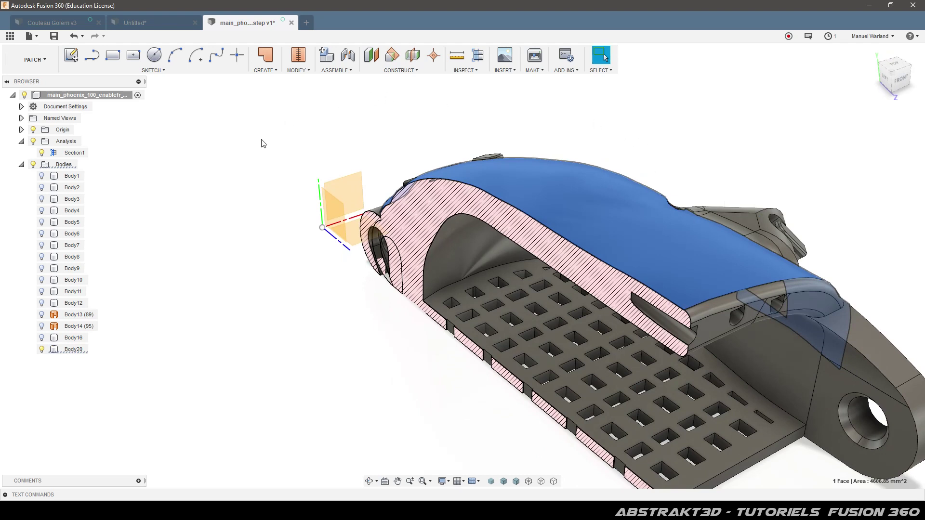
pyautogui.click(45, 350)
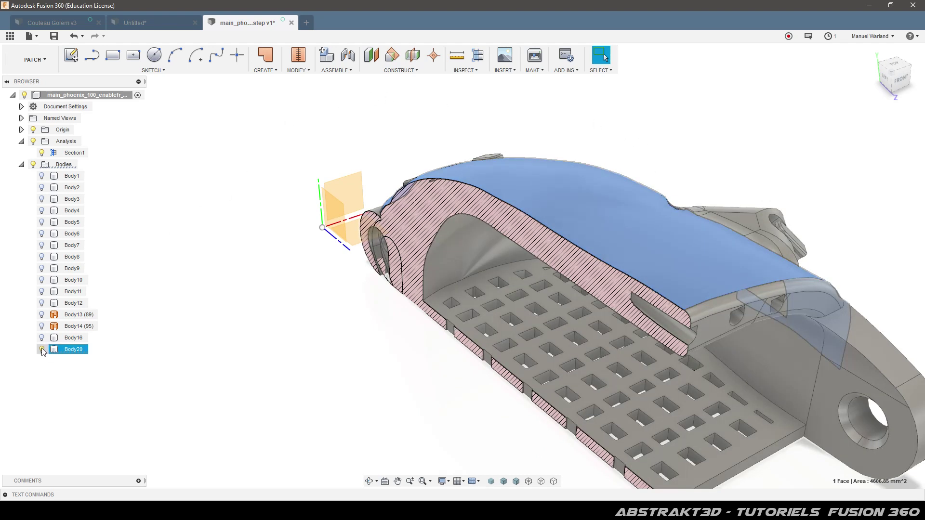
pyautogui.click(42, 350)
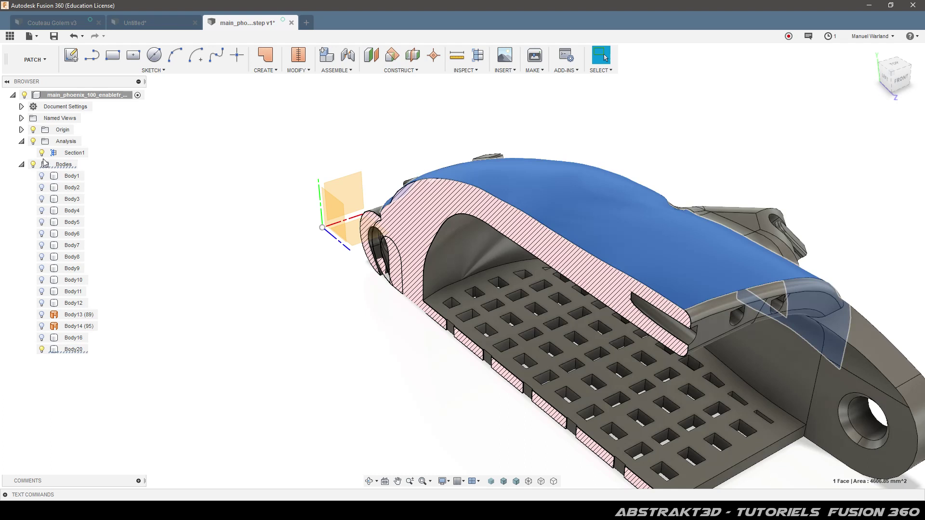
pyautogui.click(42, 153)
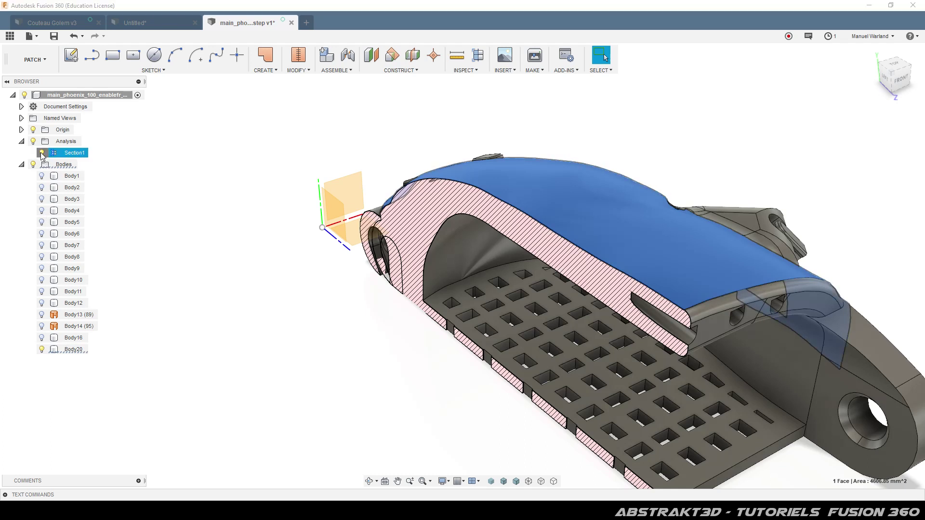
pyautogui.click(42, 153)
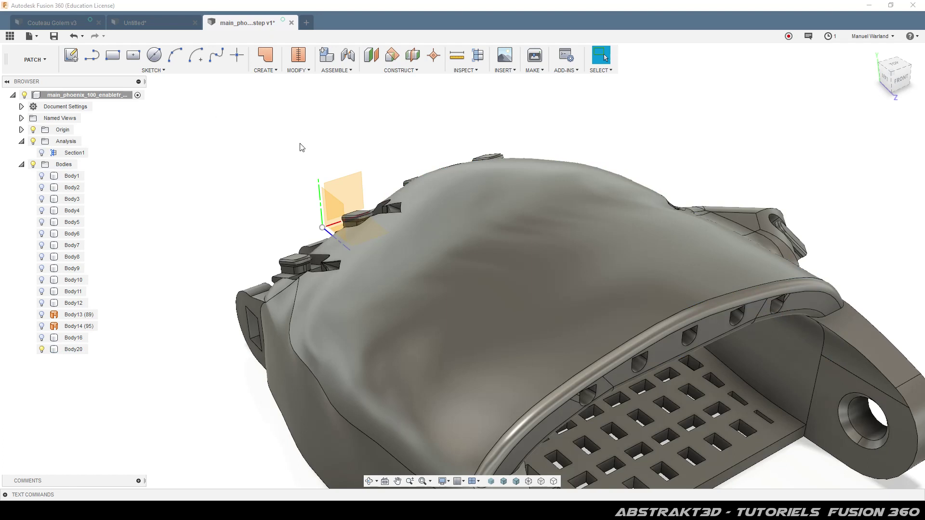
# - Switch to the Model workspace and create a construction plane offset 34 mm from the XZ plane, above the hand
pyautogui.keyDown('shift'); pyautogui.moveTo(292, 236); pyautogui.dragTo(336, 234, button='middle'); pyautogui.keyUp('shift')
pyautogui.keyDown('shift'); pyautogui.moveTo(542, 210); pyautogui.dragTo(328, 297, button='middle'); pyautogui.keyUp('shift')
pyautogui.click(190, 288)
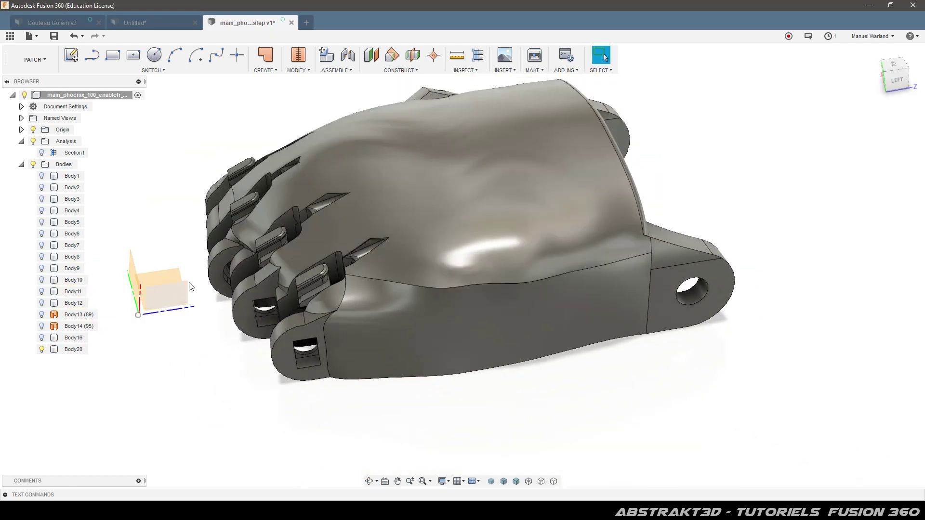
pyautogui.click(191, 288)
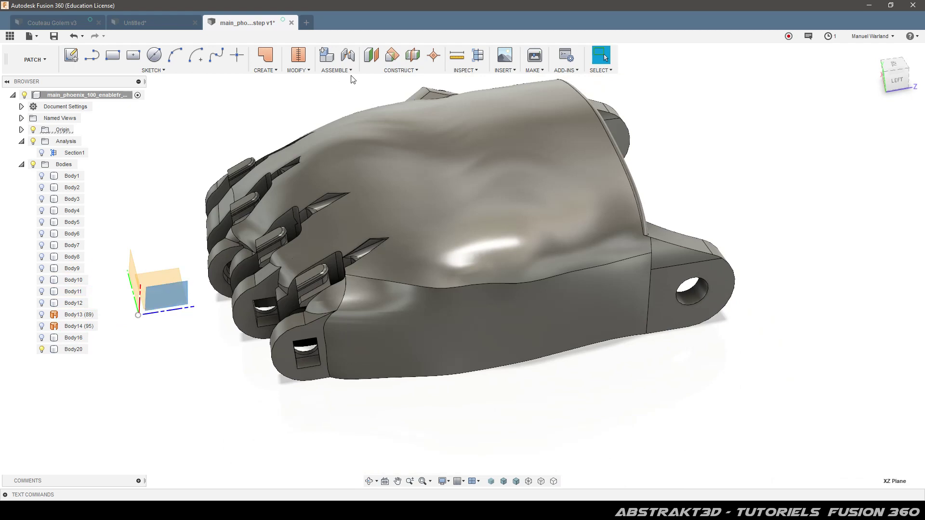
pyautogui.click(45, 61)
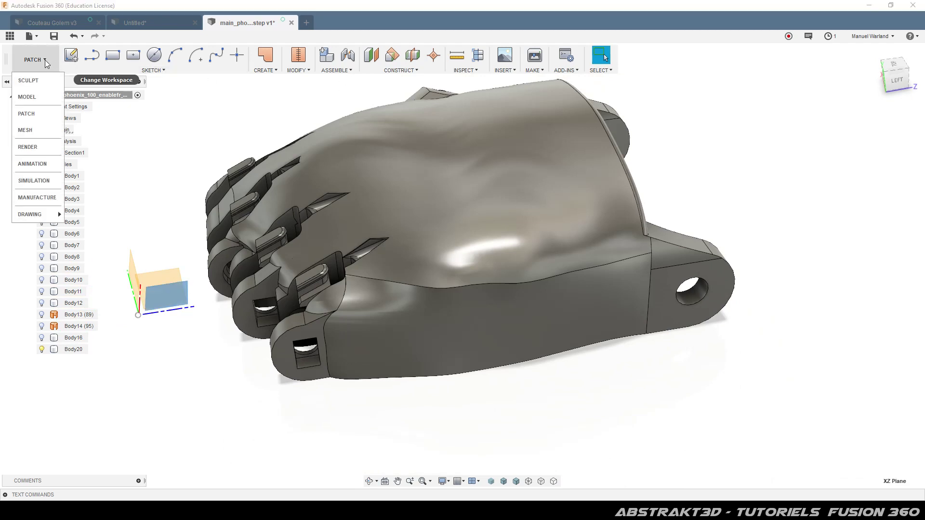
pyautogui.click(27, 97)
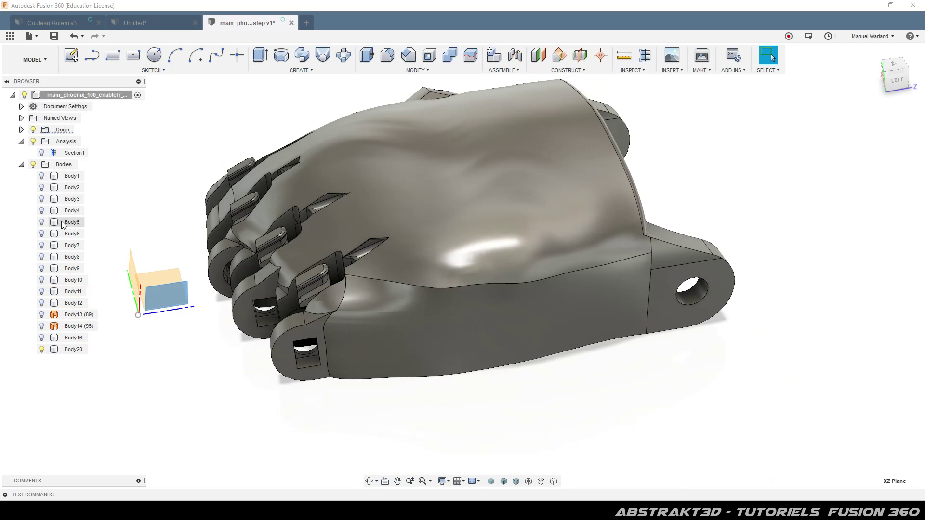
pyautogui.click(538, 55)
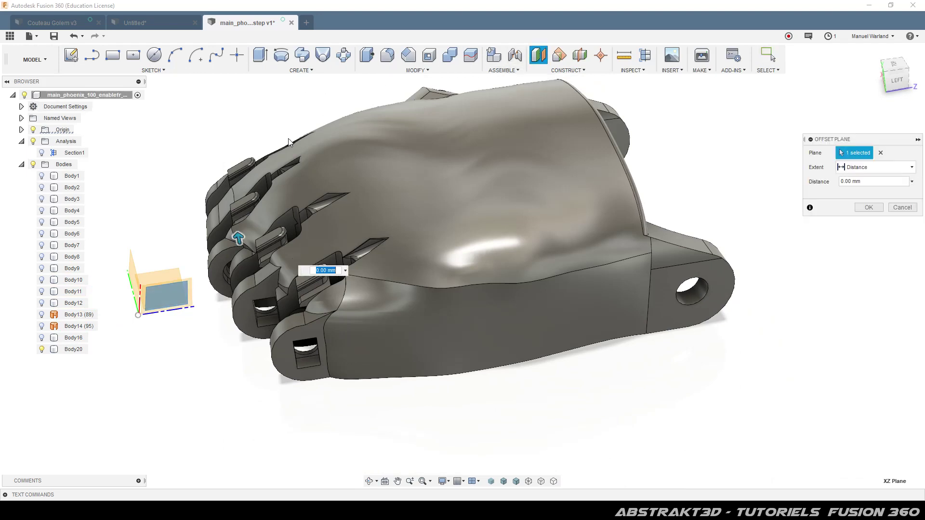
pyautogui.moveTo(238, 239); pyautogui.dragTo(227, 154)
pyautogui.keyDown('shift'); pyautogui.moveTo(402, 424); pyautogui.dragTo(355, 393, button='middle'); pyautogui.keyUp('shift')
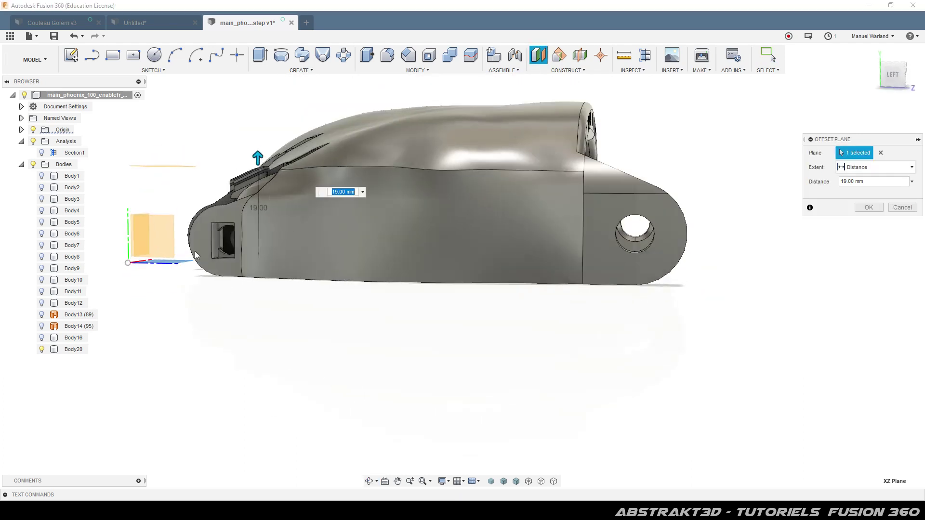
pyautogui.moveTo(266, 153); pyautogui.dragTo(291, 96)
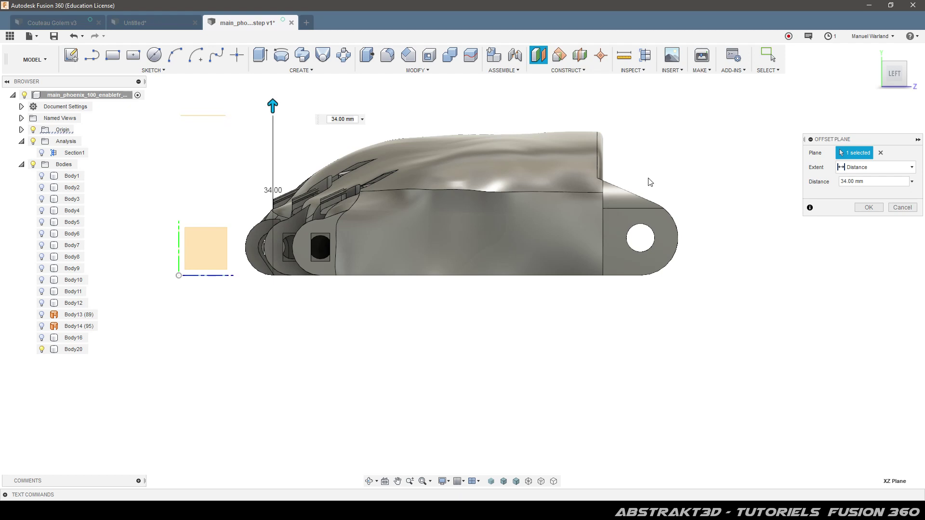
pyautogui.click(869, 207)
# - Start a sketch on the offset construction plane above the hand
pyautogui.keyDown('shift'); pyautogui.moveTo(284, 144); pyautogui.dragTo(258, 145, button='middle'); pyautogui.keyUp('shift')
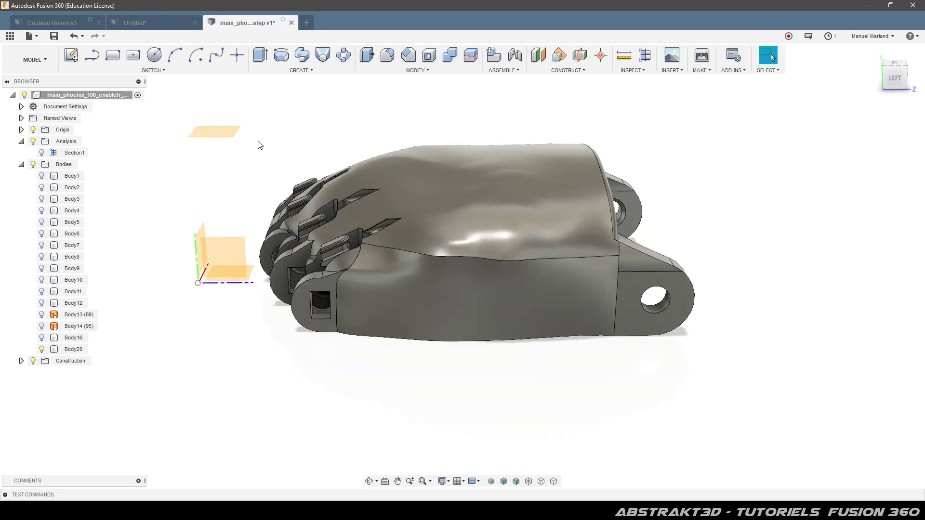
pyautogui.scroll(2, 221, 137)
pyautogui.click(228, 130)
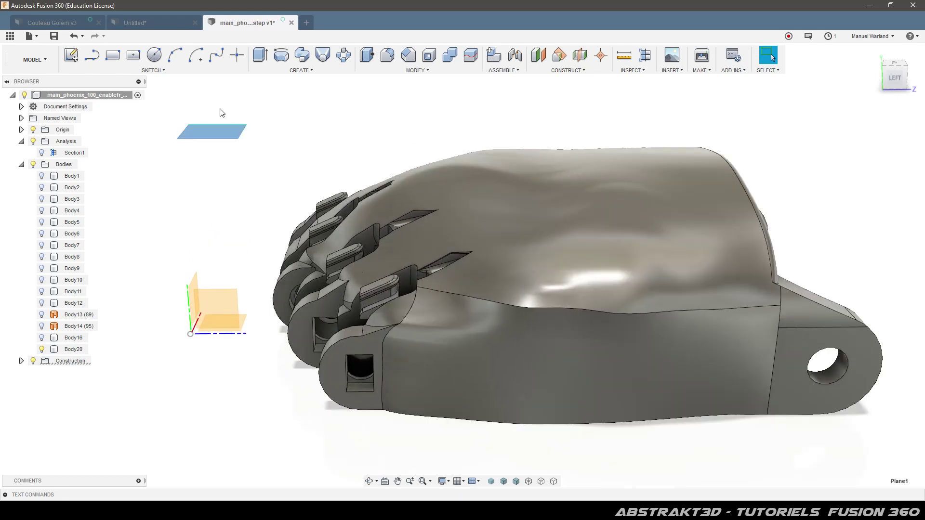
pyautogui.click(73, 56)
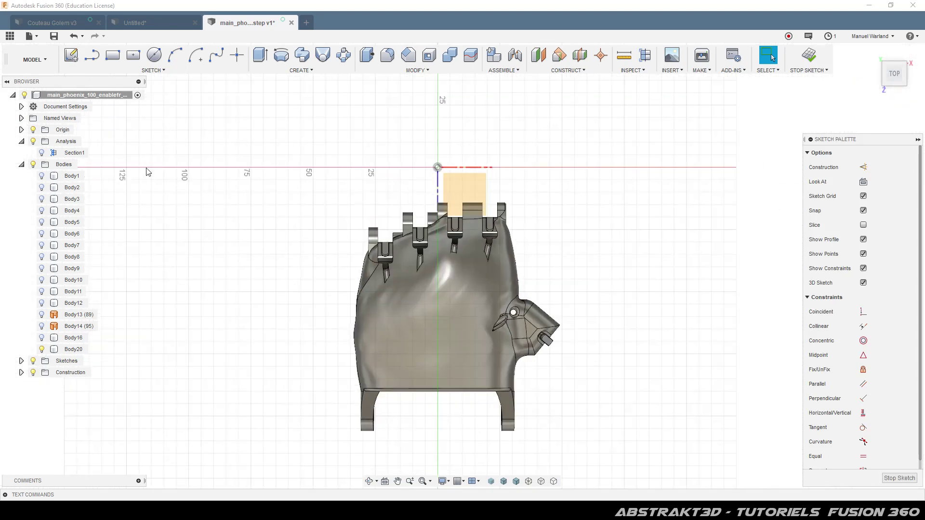
# - Switch to the Untitled design, open Sketch2 for editing, hide Body1 and copy the complete Superman logo geometry
pyautogui.click(141, 23)
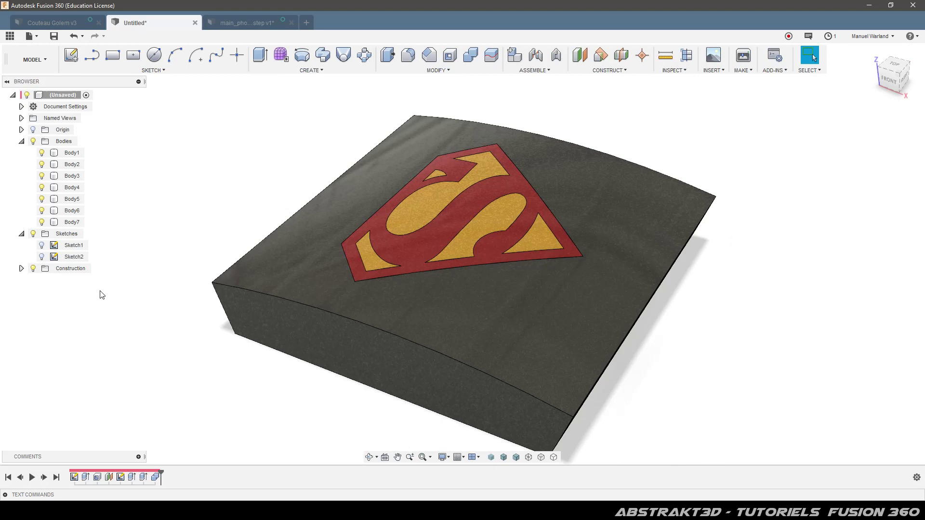
pyautogui.click(43, 257)
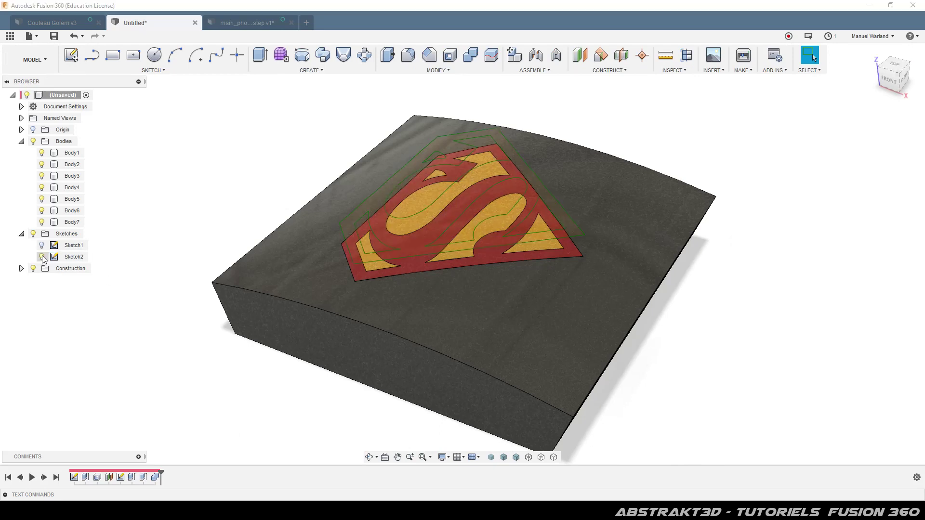
pyautogui.rightClick(72, 260)
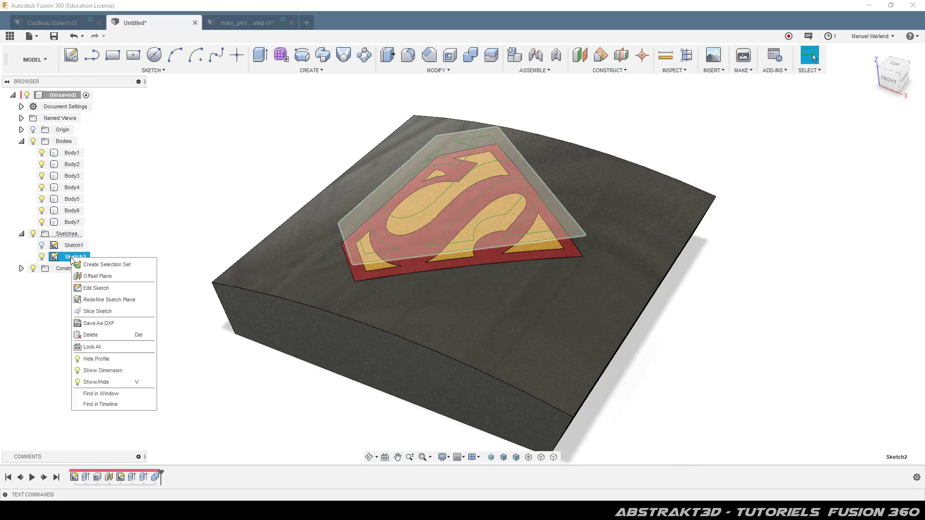
pyautogui.click(104, 291)
pyautogui.click(41, 153)
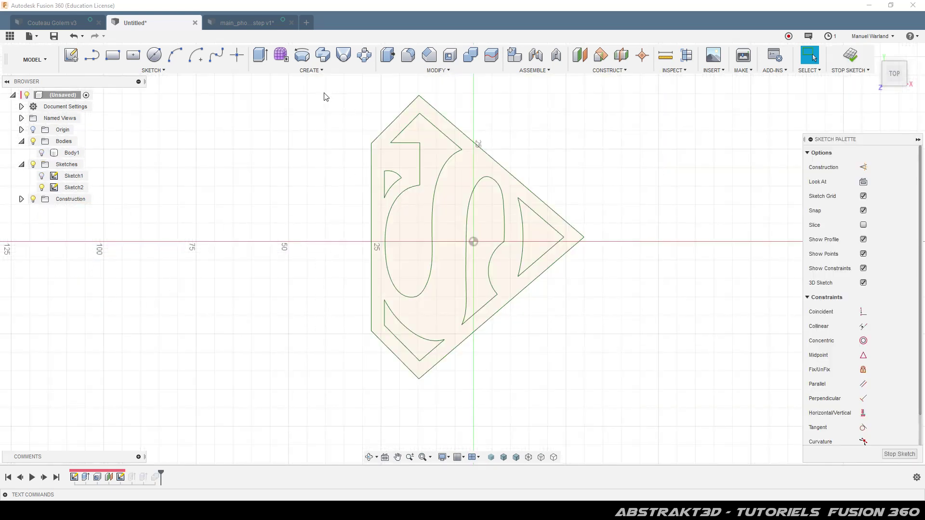
pyautogui.moveTo(326, 85)
pyautogui.mouseDown()
pyautogui.moveTo(560, 361)
pyautogui.moveTo(605, 401)
pyautogui.mouseUp()
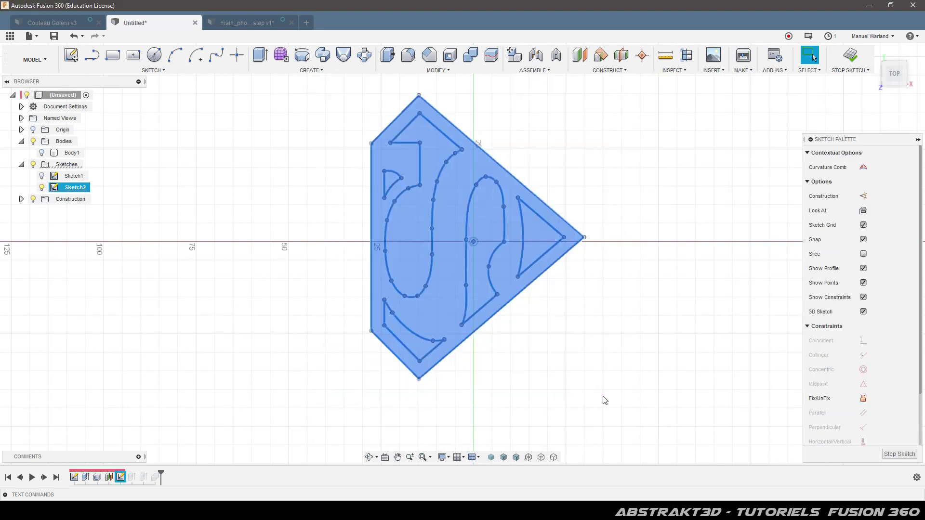
# - Paste the logo into the hand model's open sketch and rotate it by -90° about Z
pyautogui.click(247, 22)
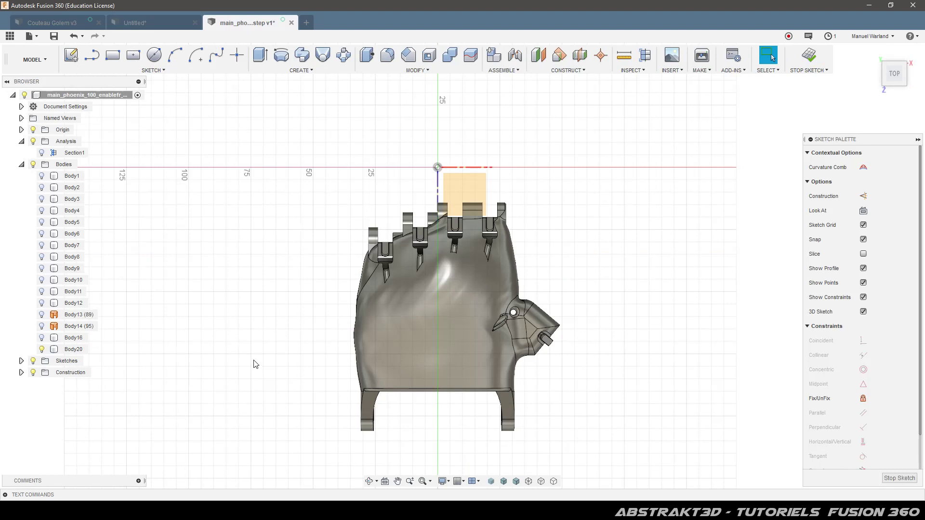
pyautogui.hotkey('ctrl', 'v')
pyautogui.scroll(-2, 543, 374)
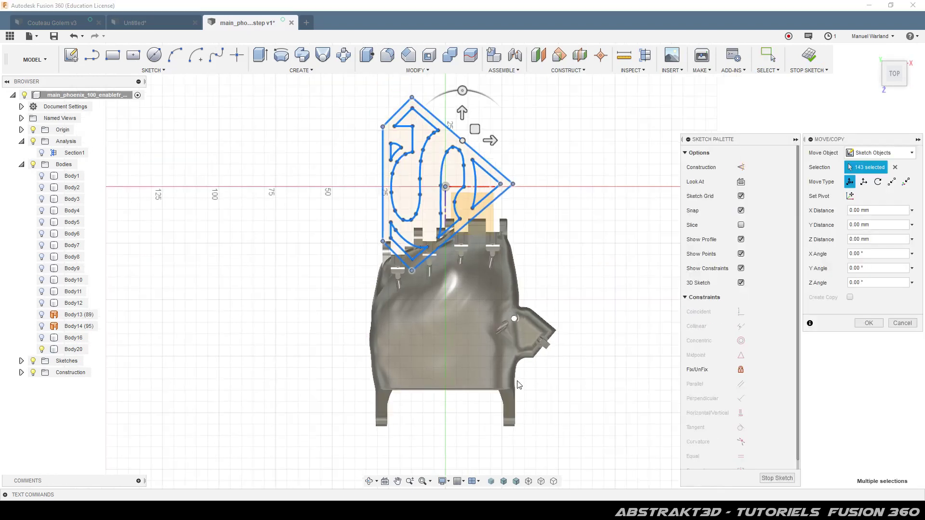
pyautogui.moveTo(477, 116)
pyautogui.mouseDown()
pyautogui.moveTo(520, 145)
pyautogui.moveTo(533, 171)
pyautogui.moveTo(549, 168)
pyautogui.mouseUp()
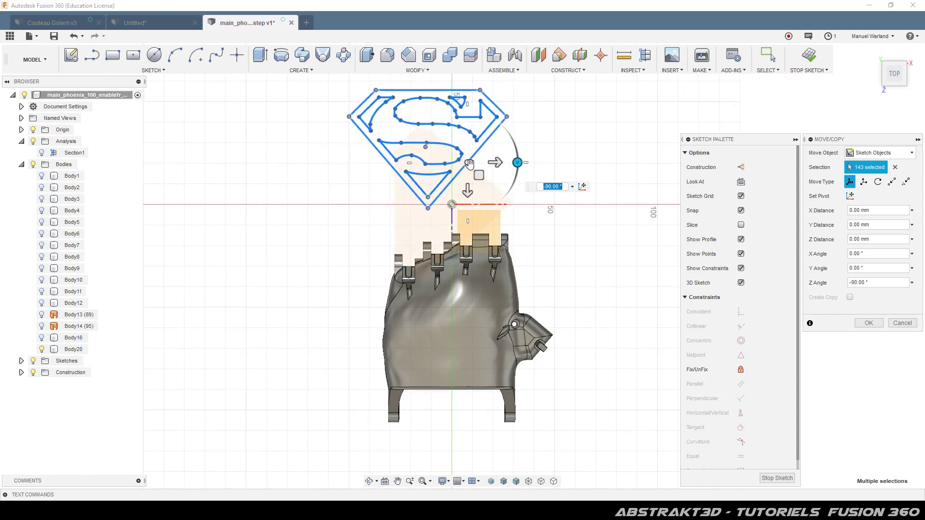
# - Move the logo 90 mm in X and 20 mm in Y, then by 3.97 mm and -8.488 mm to centre it on the hand
pyautogui.moveTo(467, 191); pyautogui.dragTo(479, 380)
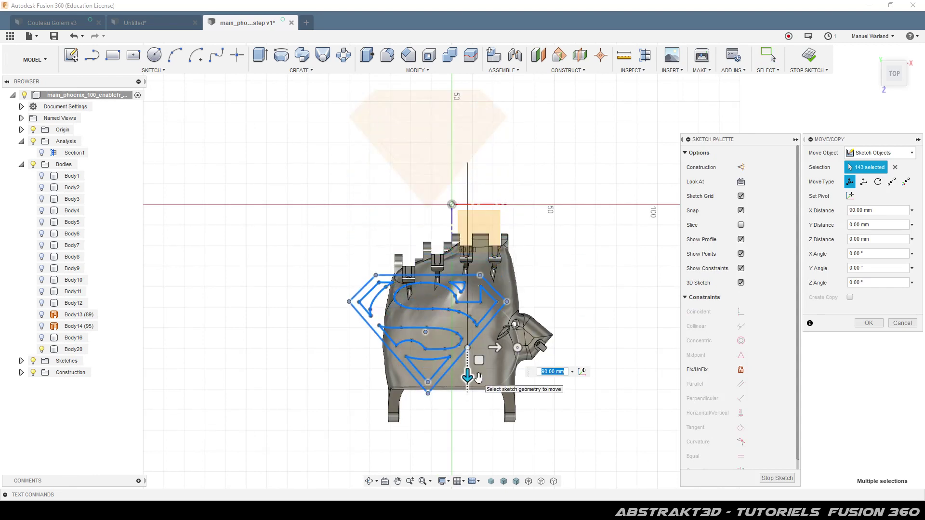
pyautogui.moveTo(498, 348); pyautogui.dragTo(536, 348)
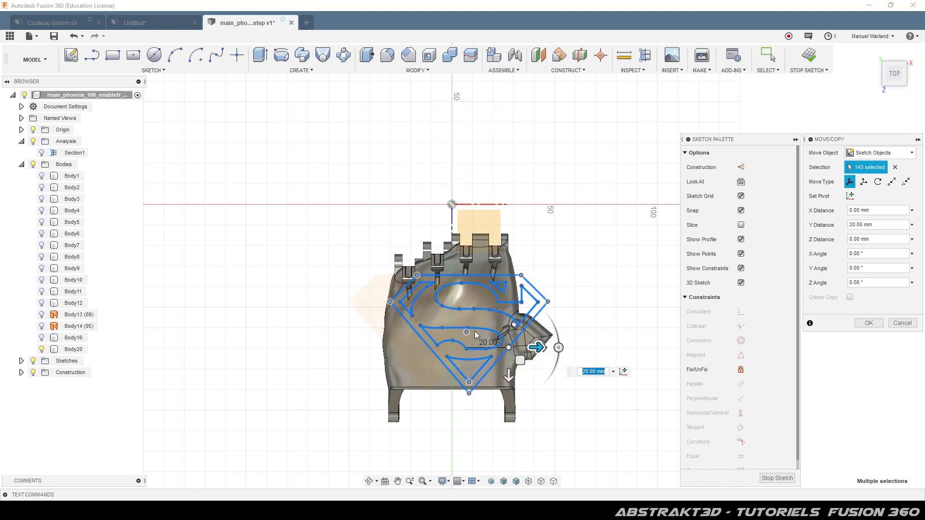
pyautogui.scroll(3, 487, 338)
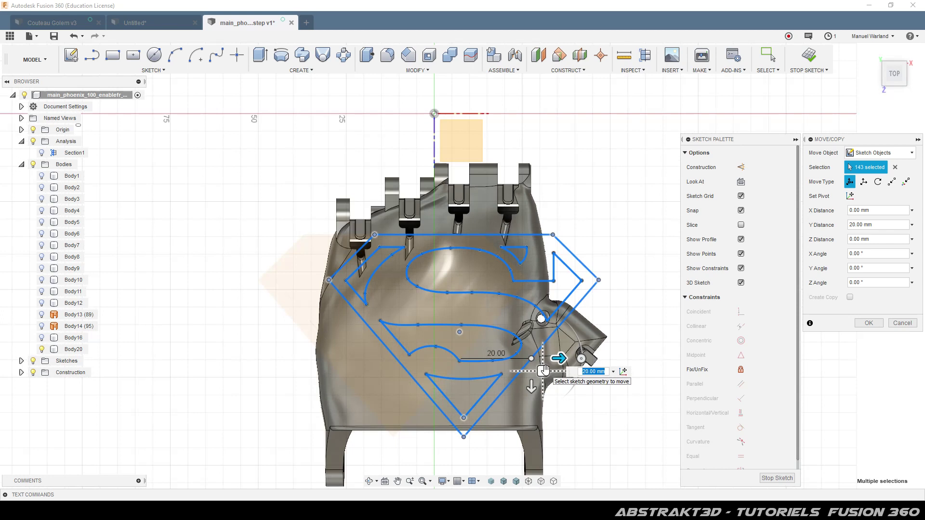
pyautogui.moveTo(545, 370)
pyautogui.mouseDown()
pyautogui.moveTo(508, 397)
pyautogui.moveTo(513, 385)
pyautogui.mouseUp()
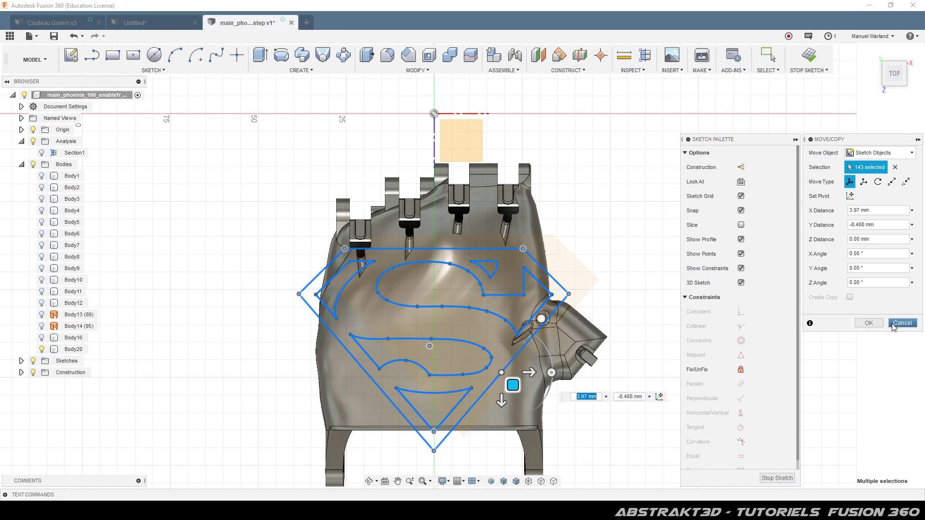
pyautogui.click(870, 323)
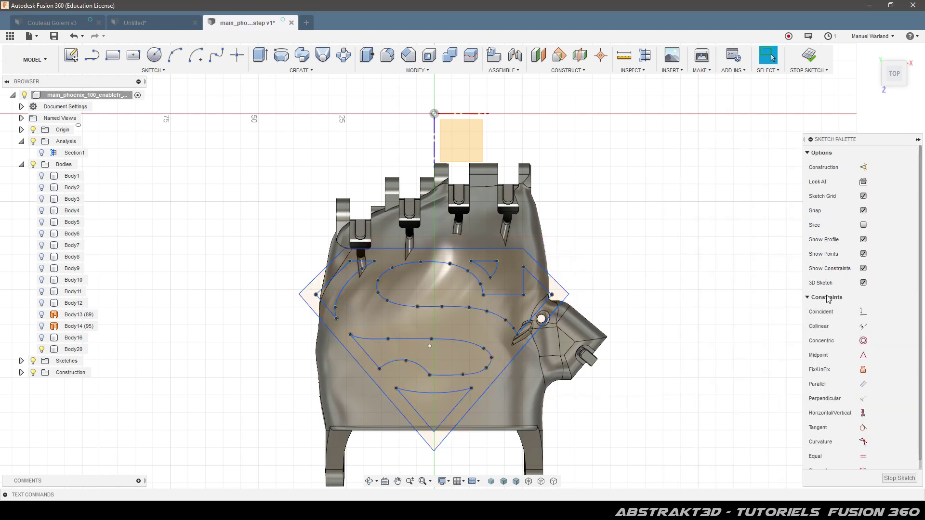
pyautogui.moveTo(262, 215)
pyautogui.mouseDown()
pyautogui.moveTo(291, 265)
pyautogui.moveTo(575, 471)
pyautogui.moveTo(580, 460)
pyautogui.mouseUp()
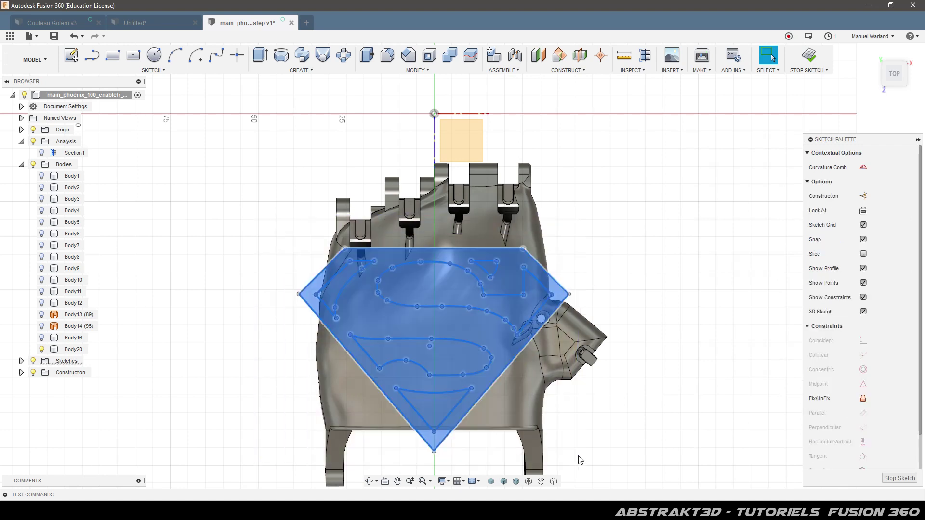
pyautogui.press('m')
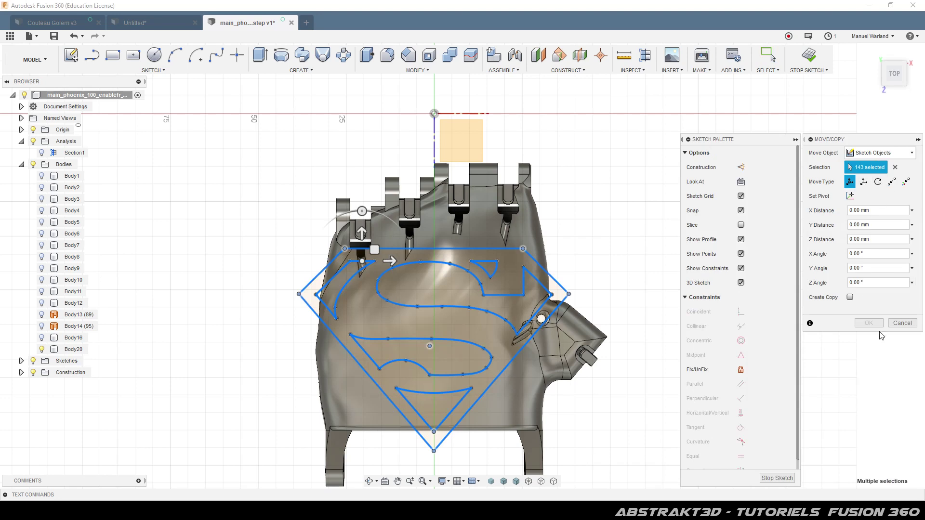
pyautogui.click(902, 323)
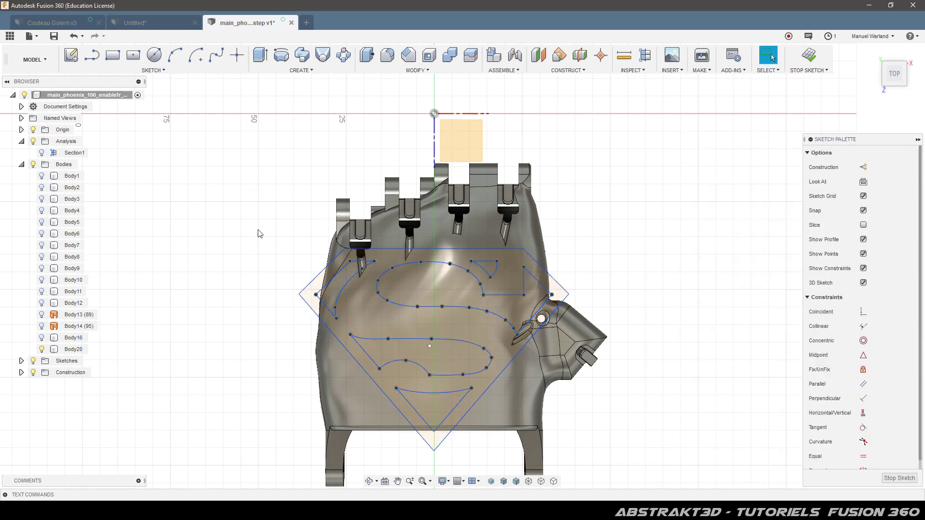
# - Delete the entire pasted Superman logo from the open sketch on the offset plane
pyautogui.moveTo(259, 219)
pyautogui.mouseDown()
pyautogui.moveTo(317, 310)
pyautogui.moveTo(566, 481)
pyautogui.moveTo(585, 469)
pyautogui.mouseUp()
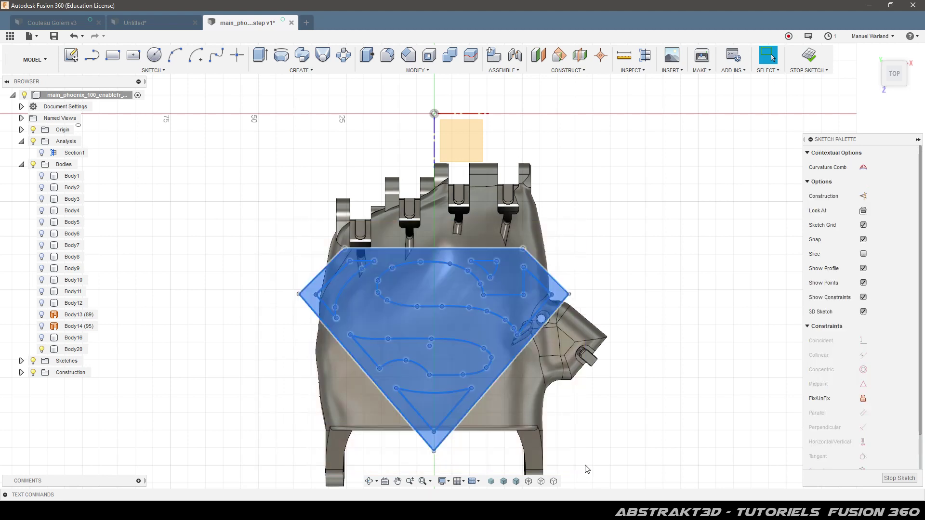
pyautogui.click(163, 71)
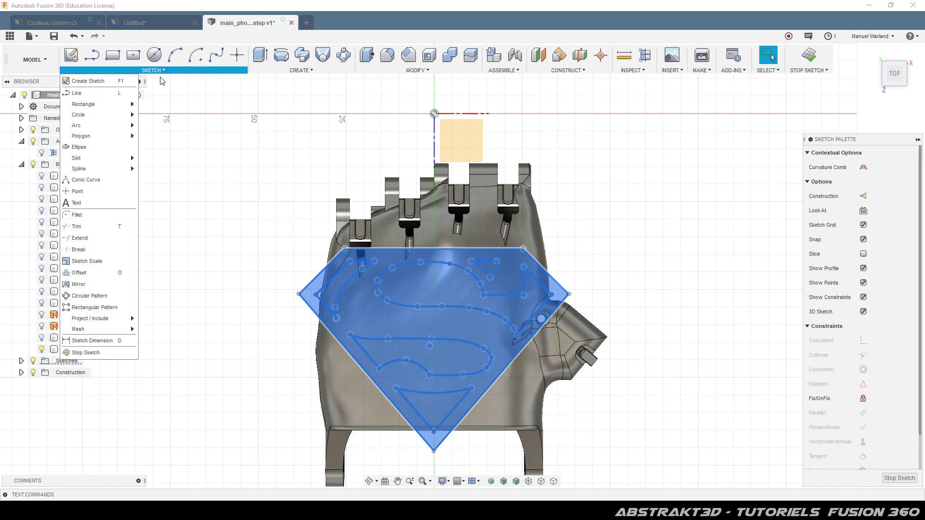
pyautogui.click(196, 248)
pyautogui.click(196, 247)
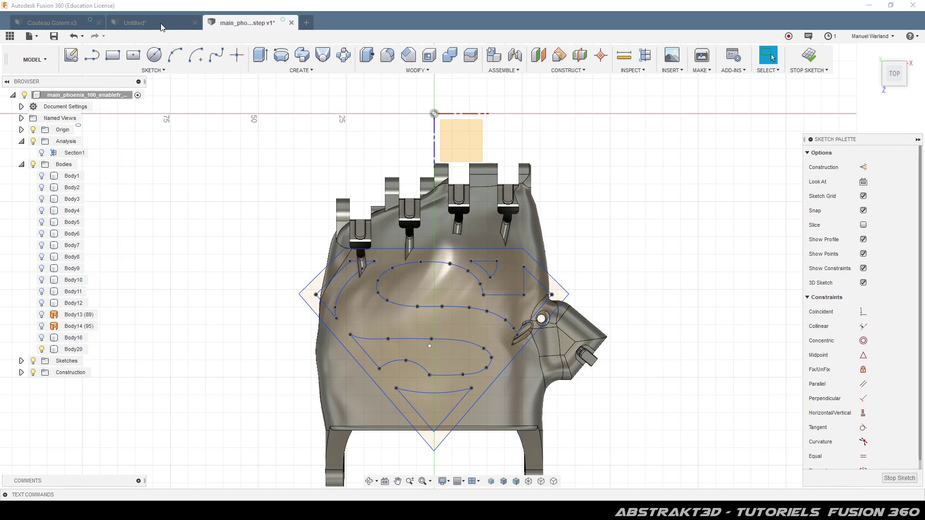
pyautogui.moveTo(261, 227); pyautogui.dragTo(595, 471)
pyautogui.press('Delete')
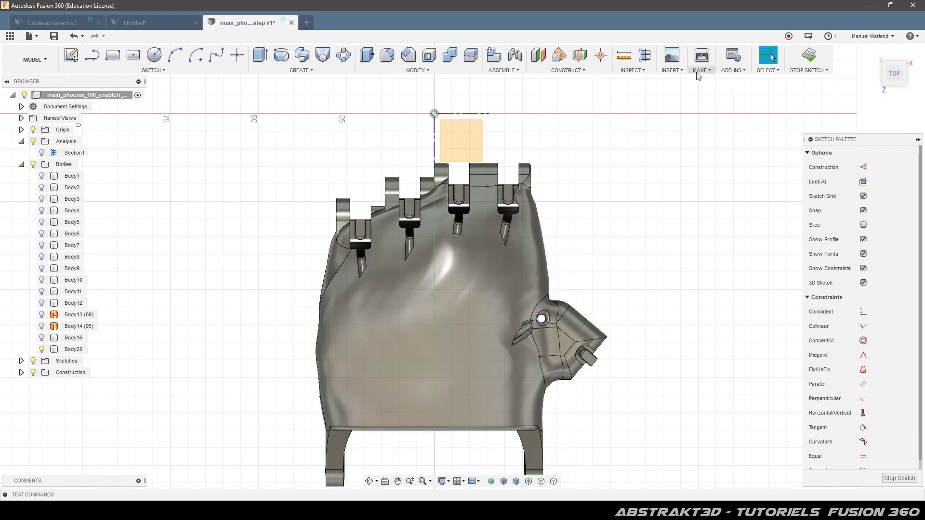
# - Insert the SVG file supermen-symbol-logo-vectors-stencil-silhouette-design.svg into the sketch
pyautogui.click(677, 71)
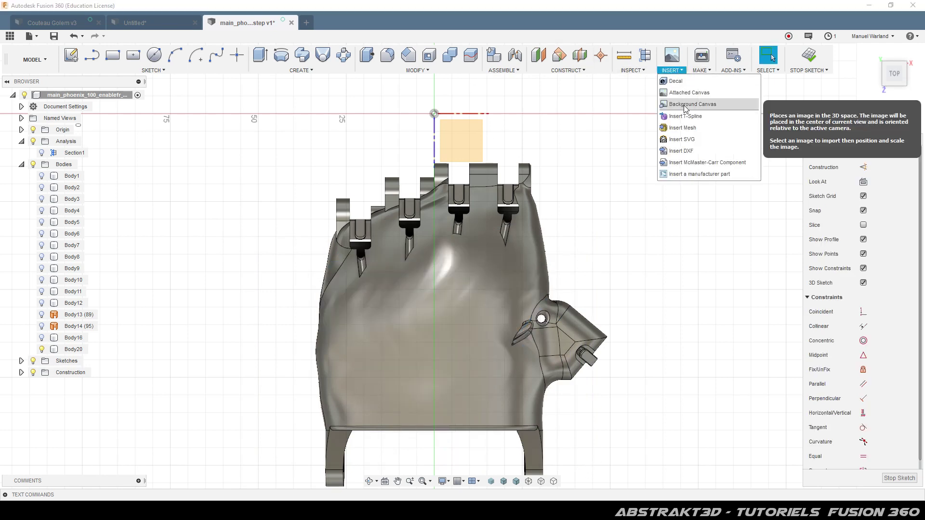
pyautogui.click(711, 140)
pyautogui.click(857, 153)
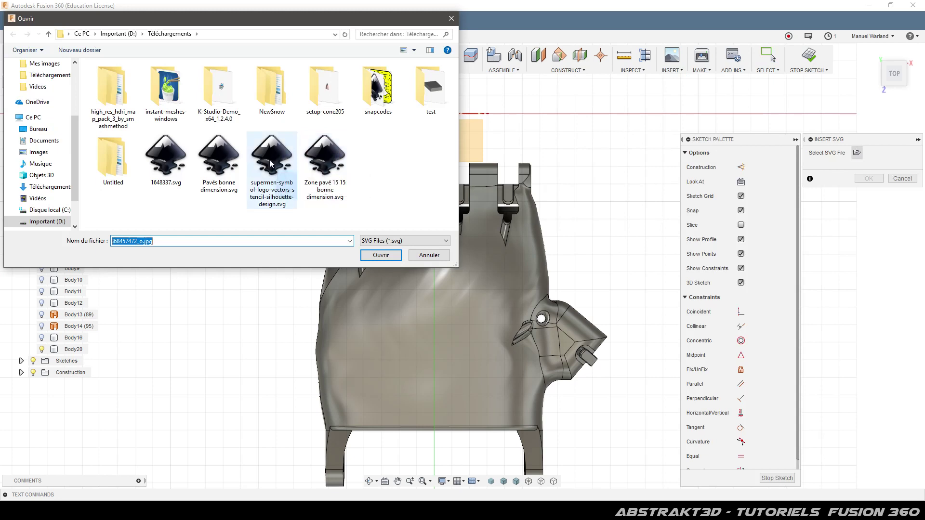
pyautogui.doubleClick(270, 160)
# - Move the inserted SVG 50 mm in Y and -15 mm in X, enlarge it, and reposition it to centre one logo on the back of the hand
pyautogui.scroll(-2, 237, 168)
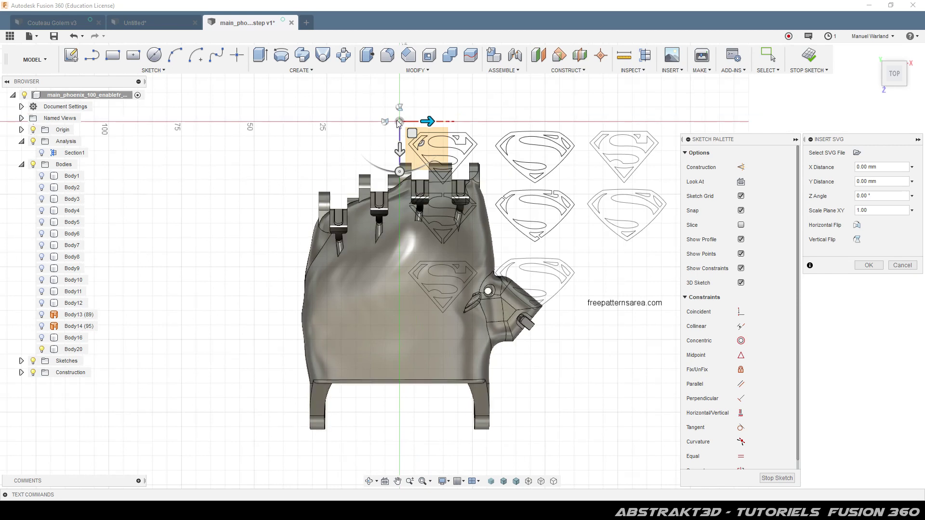
pyautogui.moveTo(399, 151); pyautogui.dragTo(393, 302)
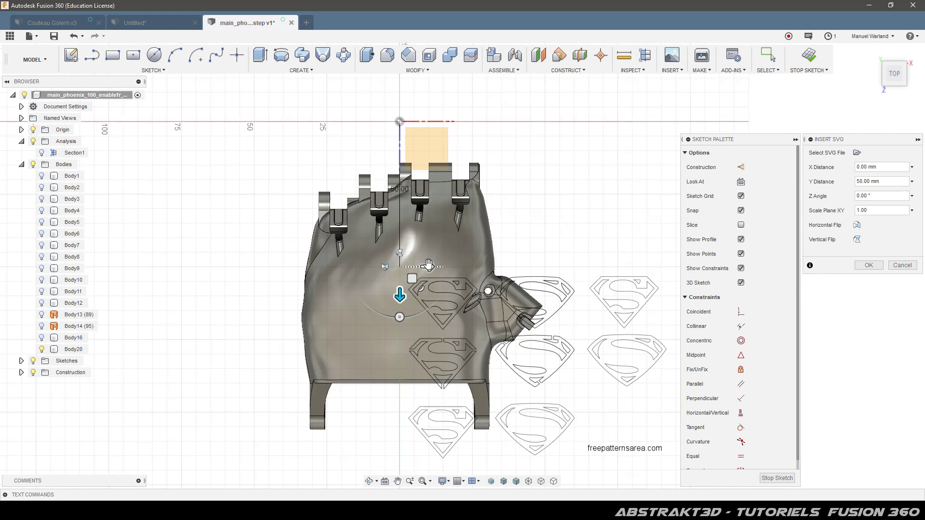
pyautogui.moveTo(418, 265); pyautogui.dragTo(378, 267)
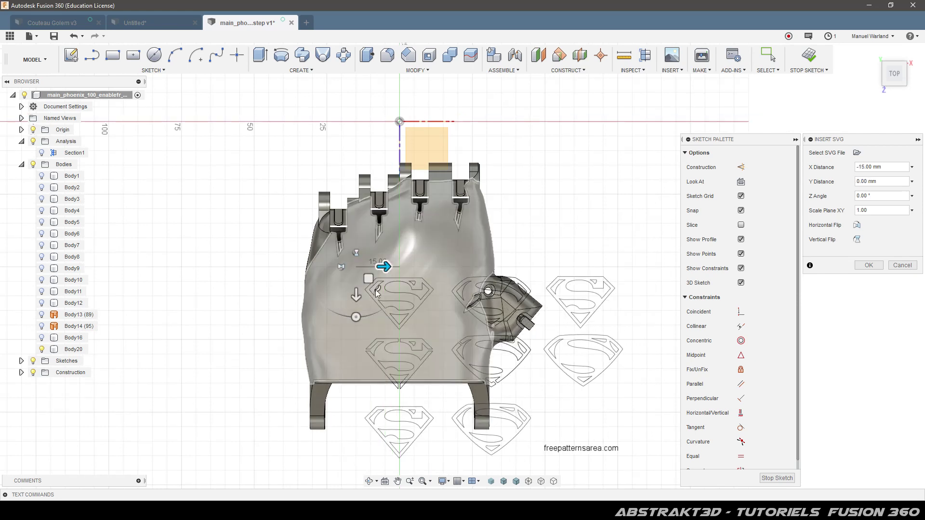
pyautogui.moveTo(372, 283); pyautogui.dragTo(354, 265)
pyautogui.moveTo(383, 238); pyautogui.dragTo(344, 248)
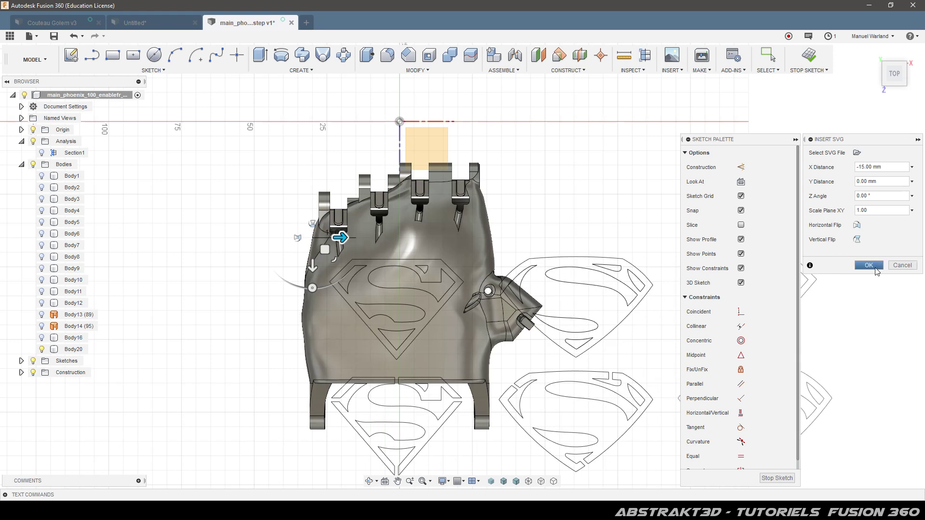
pyautogui.click(868, 265)
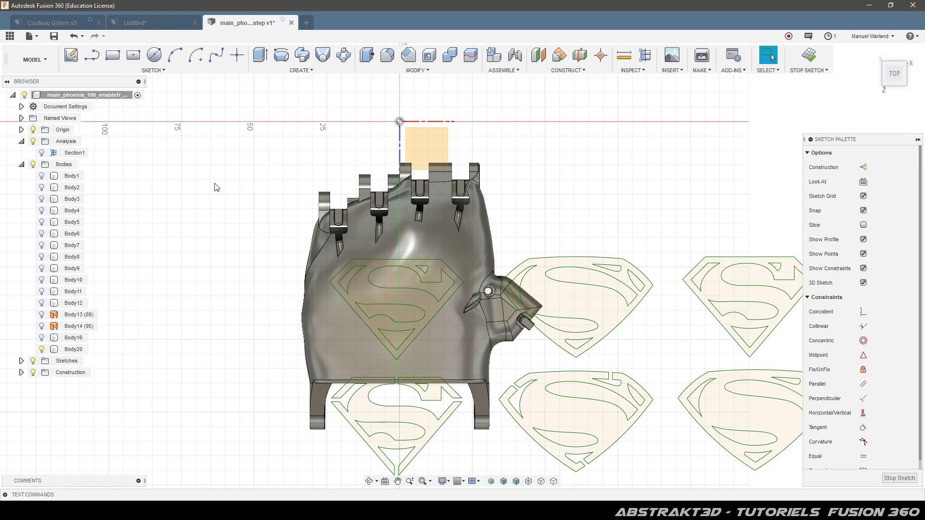
# - Delete the surplus logos and the freepatternsarea.com text, keeping only the logo on the hand, and finish the sketch
pyautogui.scroll(-3, 399, 176)
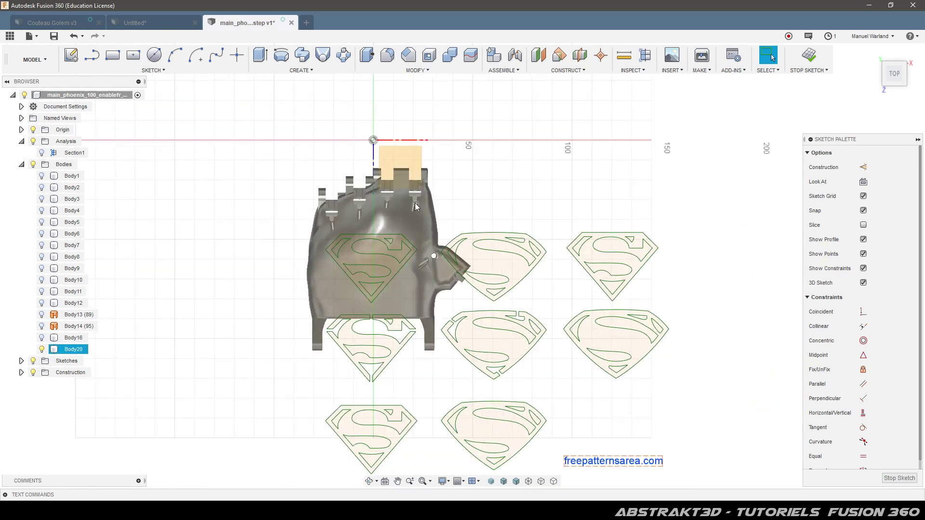
pyautogui.moveTo(434, 192)
pyautogui.mouseDown()
pyautogui.moveTo(434, 236)
pyautogui.moveTo(485, 405)
pyautogui.moveTo(631, 478)
pyautogui.moveTo(702, 479)
pyautogui.mouseUp()
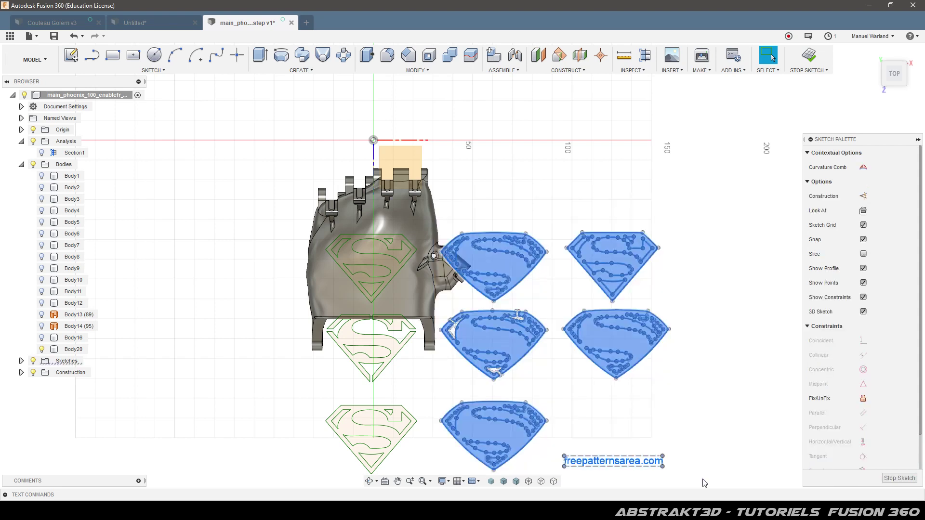
pyautogui.press('Delete')
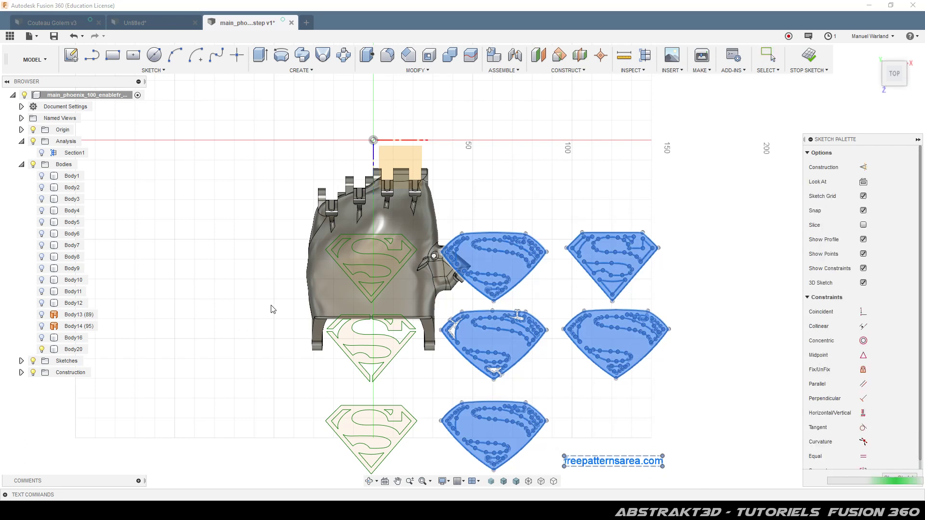
pyautogui.moveTo(271, 306)
pyautogui.mouseDown()
pyautogui.moveTo(368, 405)
pyautogui.moveTo(474, 487)
pyautogui.mouseUp()
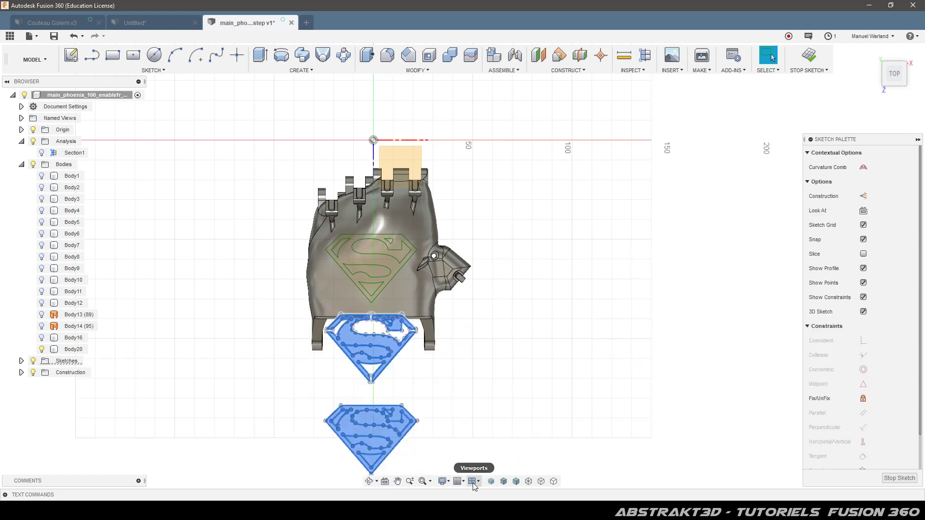
pyautogui.press('Delete')
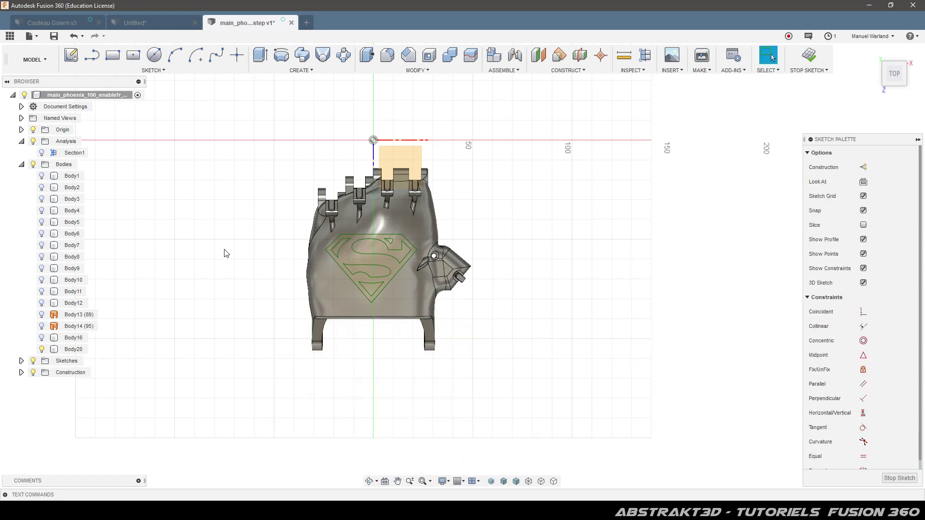
pyautogui.scroll(5, 248, 242)
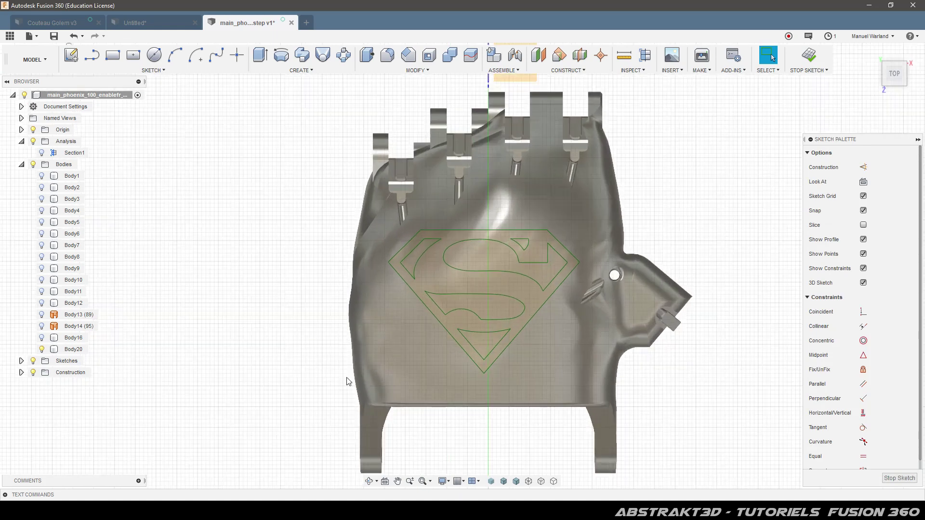
pyautogui.keyDown('shift'); pyautogui.moveTo(550, 440); pyautogui.dragTo(567, 401, button='middle'); pyautogui.keyUp('shift')
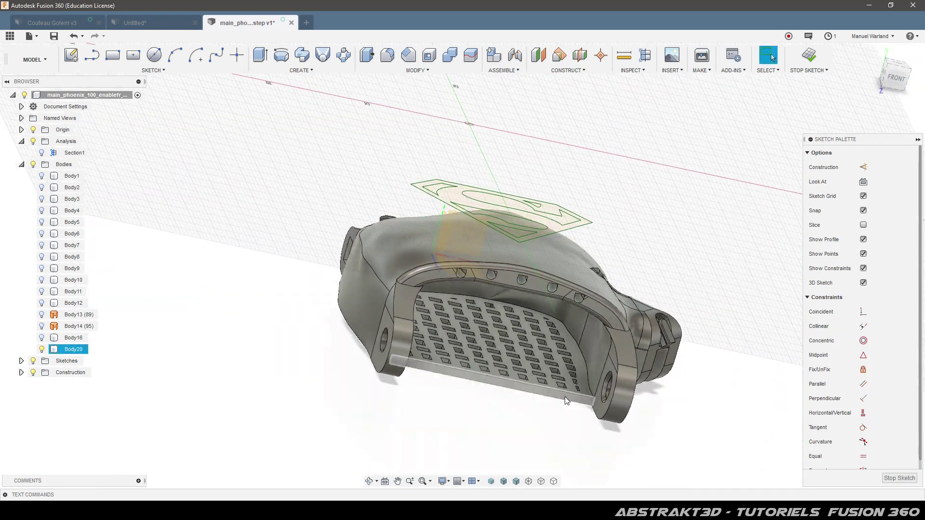
pyautogui.click(899, 480)
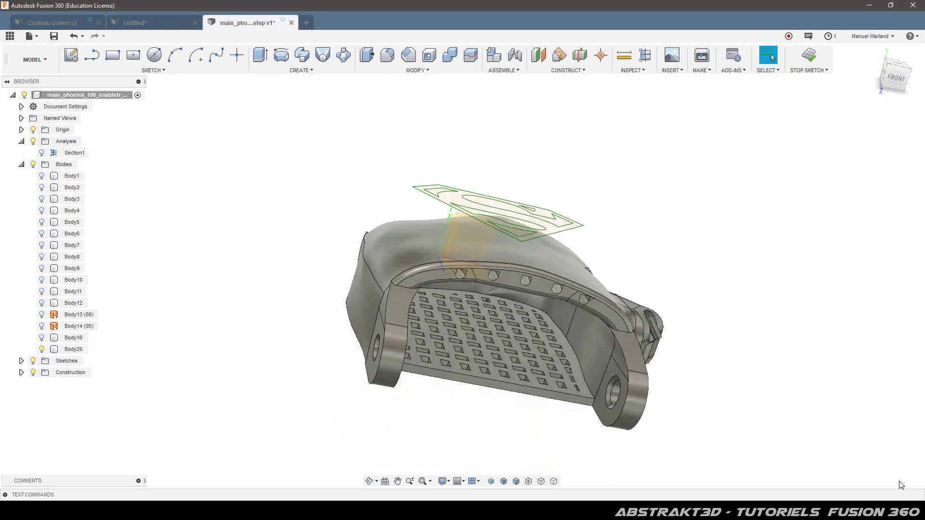
# - Start extruding the logo's outlined profile, with the start set to From Object on the curved back-of-hand face
pyautogui.keyDown('shift'); pyautogui.moveTo(289, 323); pyautogui.dragTo(327, 326, button='middle'); pyautogui.keyUp('shift')
pyautogui.scroll(5, 475, 175)
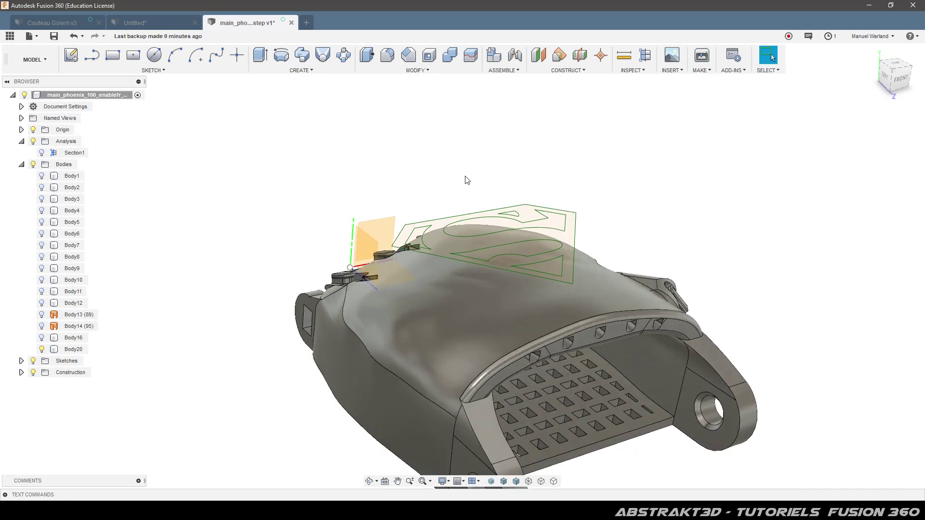
pyautogui.click(437, 255)
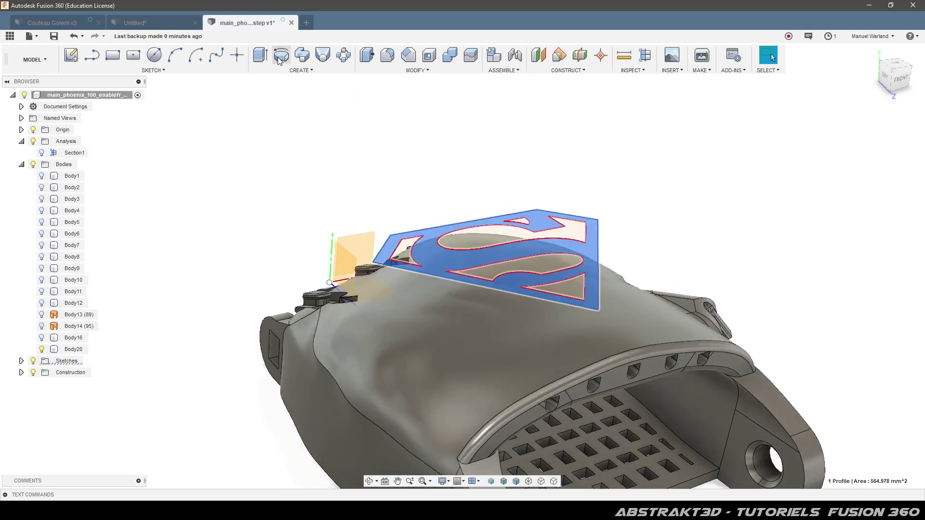
pyautogui.click(260, 54)
pyautogui.click(908, 169)
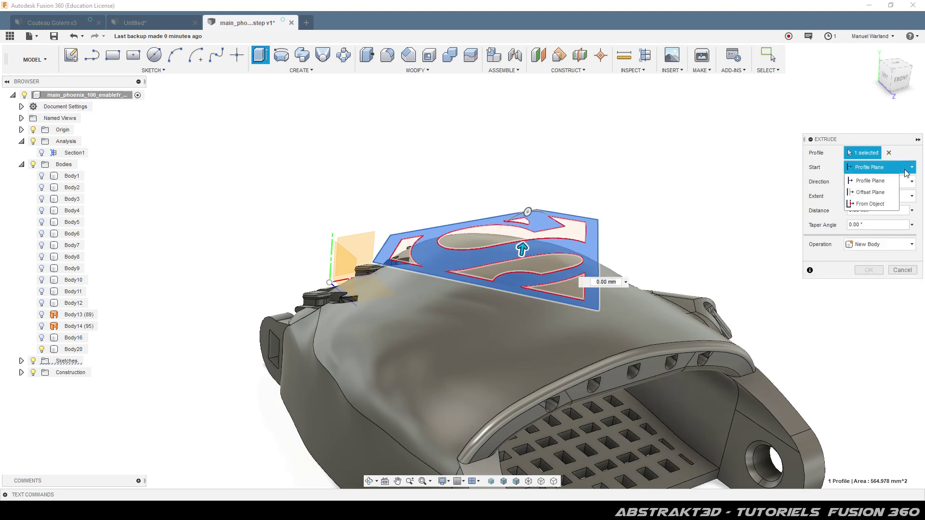
pyautogui.click(885, 206)
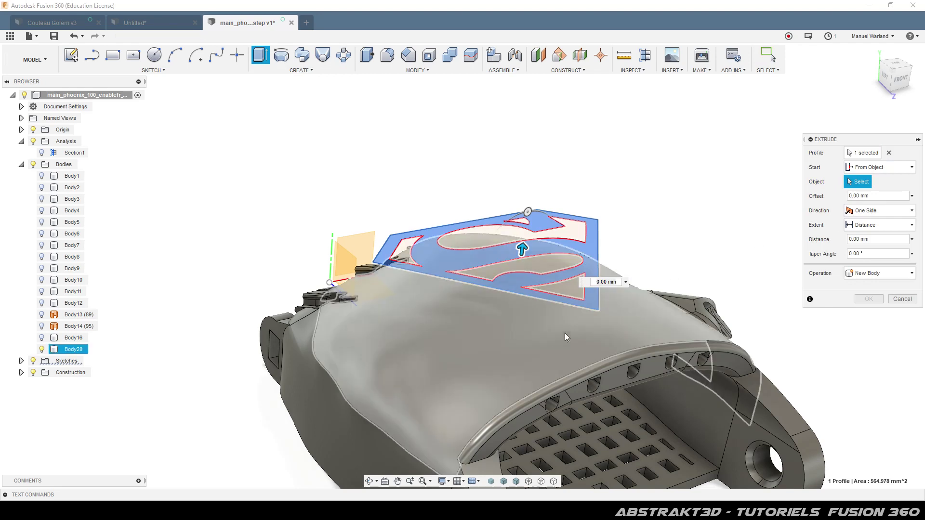
pyautogui.click(546, 352)
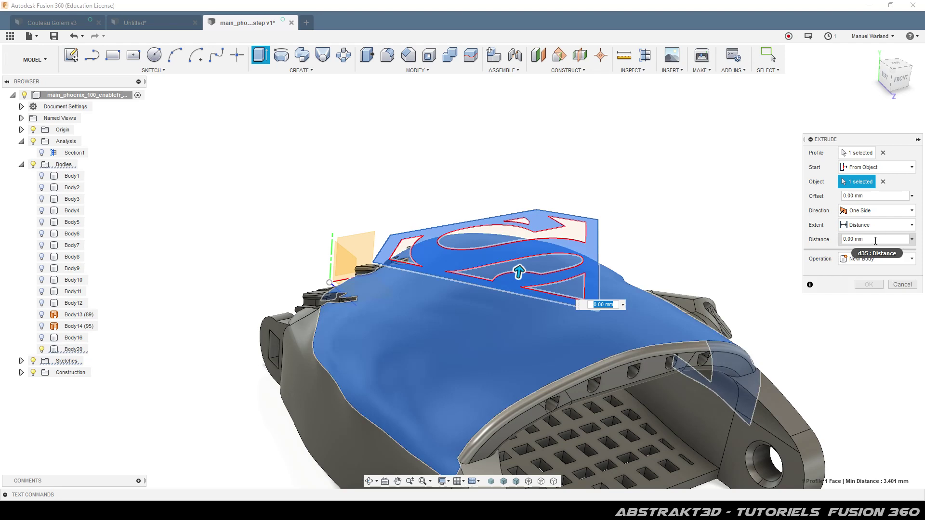
# - Set the logo extrusion distance to -1.5 mm to cut into the hand
pyautogui.click(875, 239)
pyautogui.tripleClick(876, 240)
pyautogui.write('-1.5')
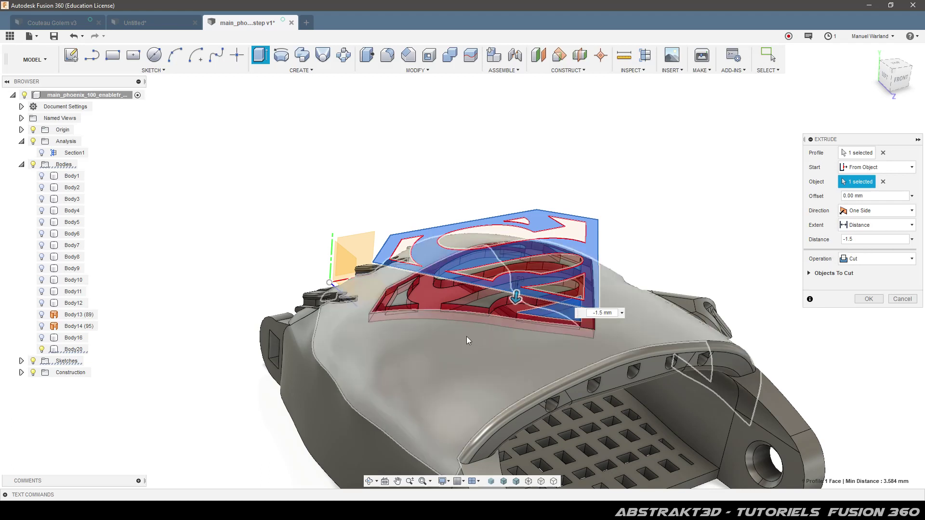
# - Set the logo cut distance to -1 mm and examine the engraving preview up close
pyautogui.keyDown('shift'); pyautogui.moveTo(486, 353); pyautogui.dragTo(489, 367, button='middle'); pyautogui.keyUp('shift')
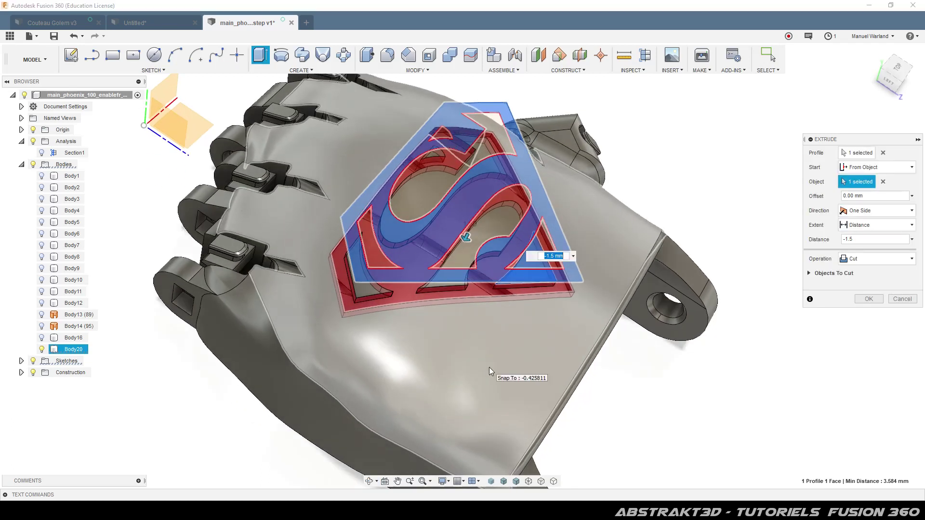
pyautogui.press('Left')
pyautogui.press('Left')
pyautogui.press('BackSpace')
pyautogui.press('BackSpace')
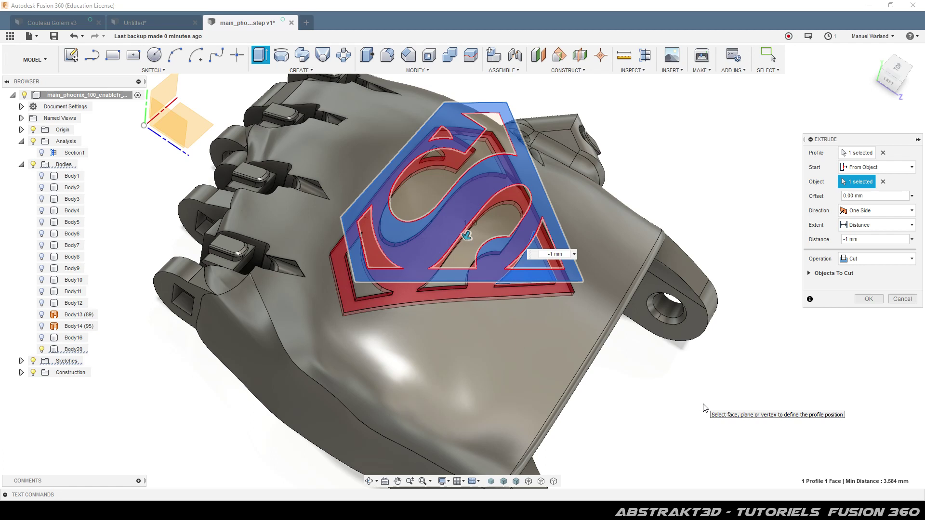
pyautogui.keyDown('shift'); pyautogui.moveTo(463, 356); pyautogui.dragTo(449, 326, button='middle'); pyautogui.keyUp('shift')
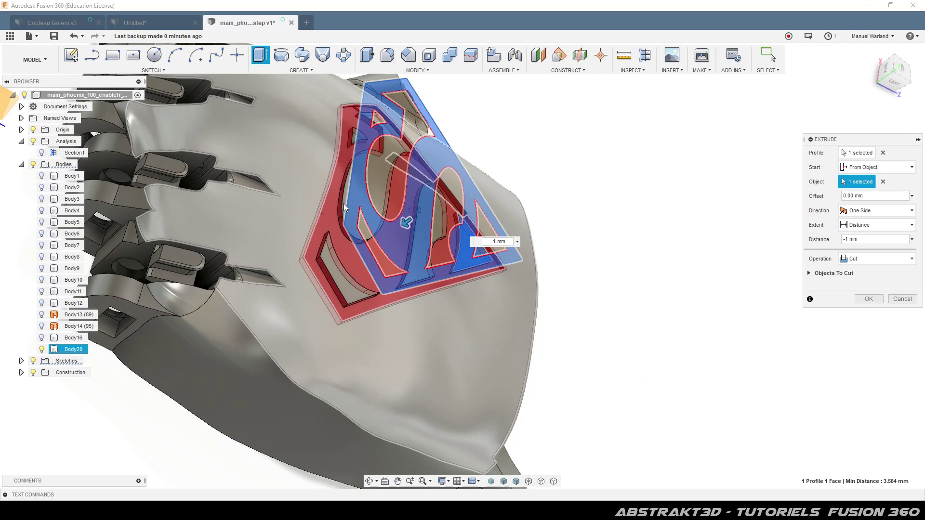
pyautogui.scroll(5, 327, 205)
pyautogui.keyDown('shift'); pyautogui.moveTo(357, 255); pyautogui.dragTo(377, 316, button='middle'); pyautogui.keyUp('shift')
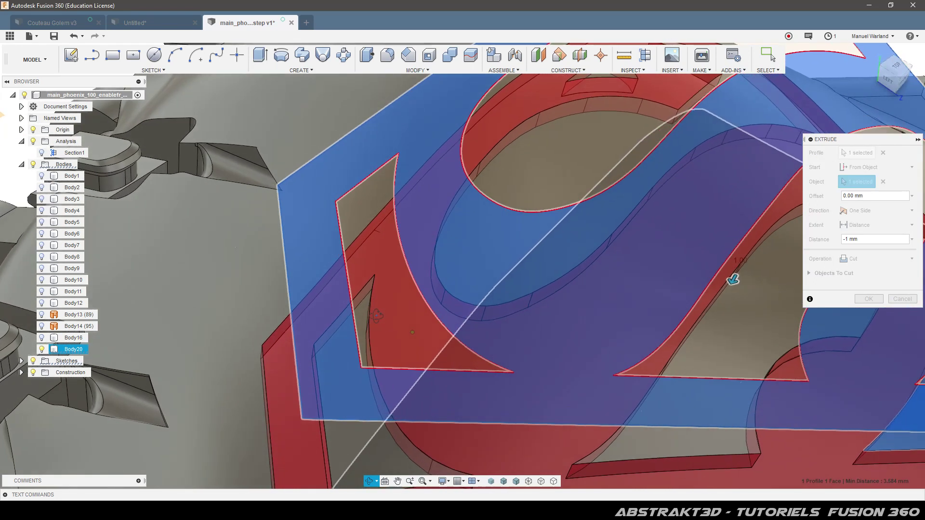
pyautogui.scroll(-5, 349, 359)
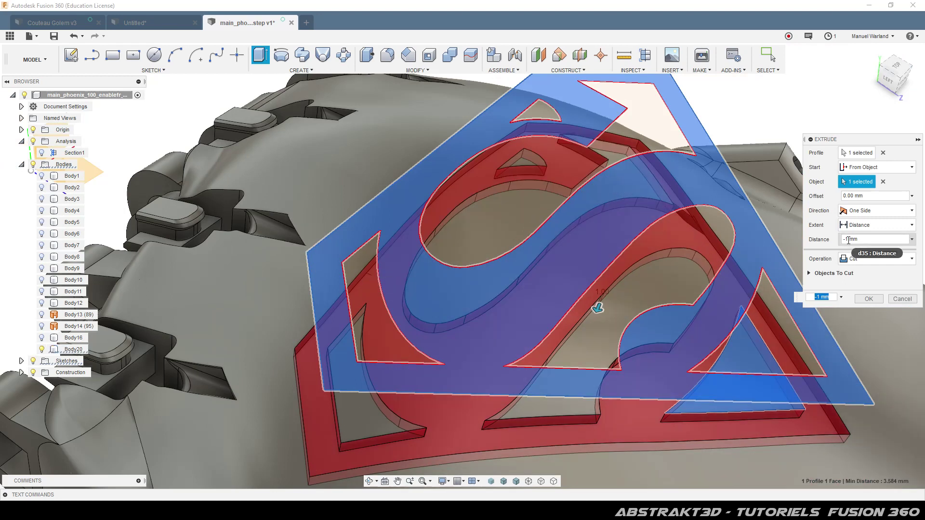
# - Set the logo cut distance to -0.9 mm and check the preview from several angles
pyautogui.doubleClick(850, 239)
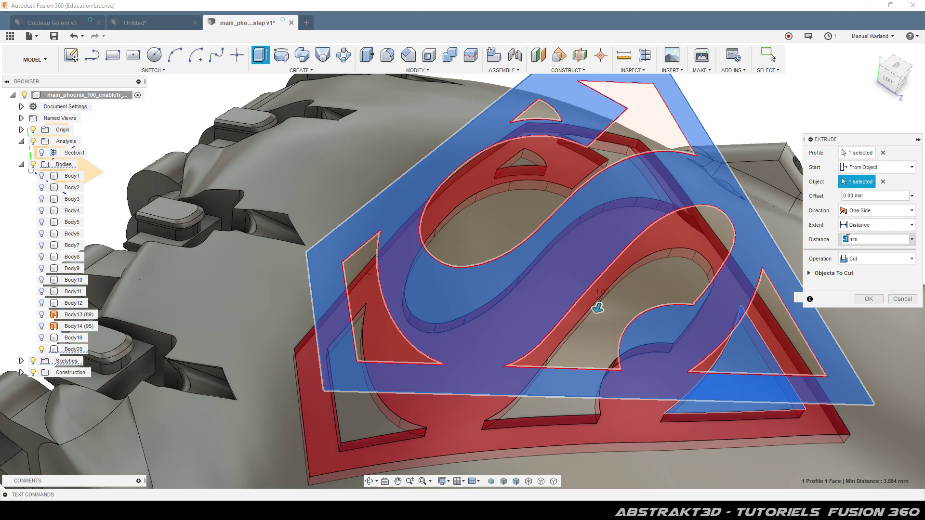
pyautogui.write('-0.9')
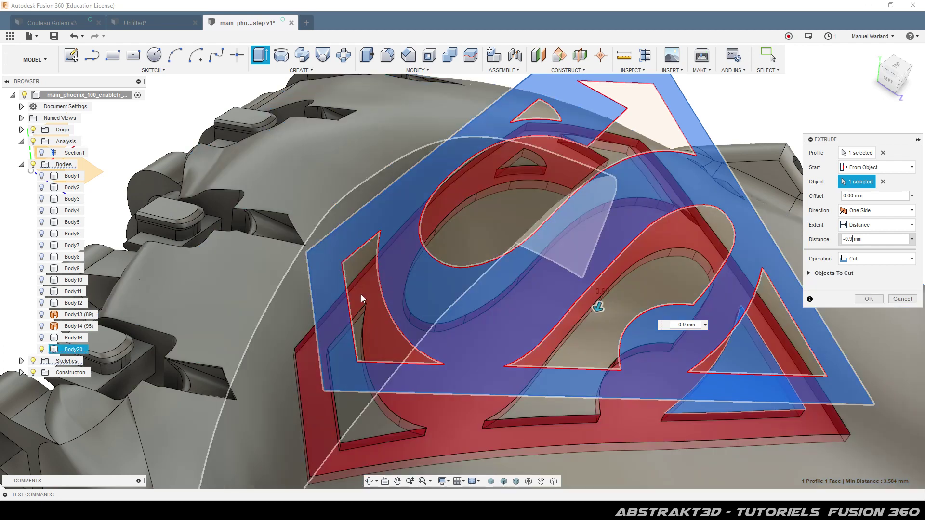
pyautogui.press('Return')
pyautogui.moveTo(762, 364)
pyautogui.keyDown('shift'); pyautogui.mouseDown(button='middle')
pyautogui.moveTo(766, 376)
pyautogui.moveTo(759, 373)
pyautogui.mouseUp(button='middle'); pyautogui.keyUp('shift')
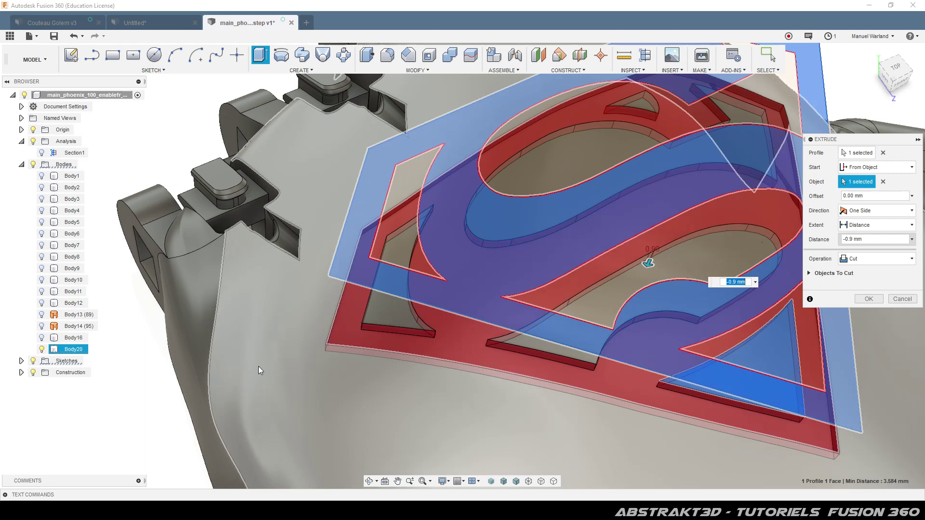
pyautogui.keyDown('shift'); pyautogui.moveTo(259, 366); pyautogui.dragTo(319, 348, button='middle'); pyautogui.keyUp('shift')
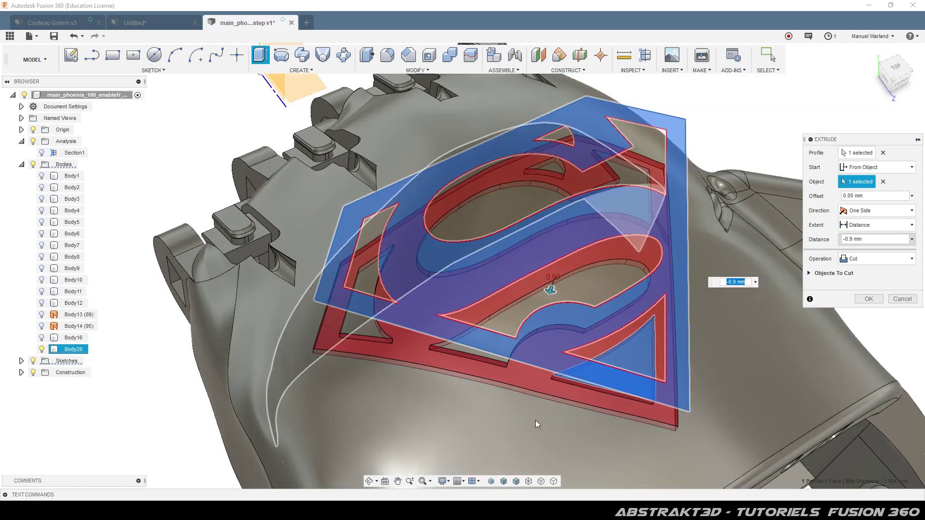
pyautogui.keyDown('shift'); pyautogui.moveTo(535, 425); pyautogui.dragTo(538, 391, button='middle'); pyautogui.keyUp('shift')
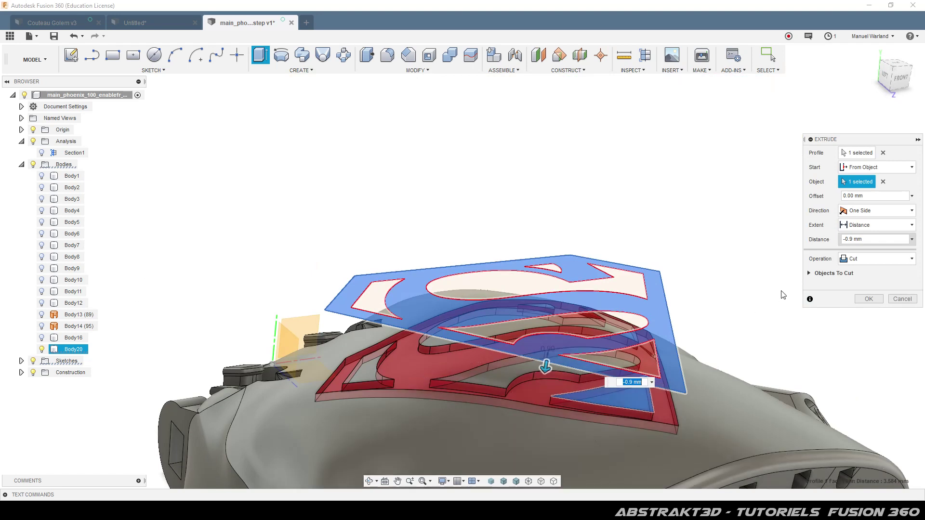
# - Change the logo extrusion's direction from one side to Two Sides
pyautogui.click(897, 226)
pyautogui.click(897, 227)
pyautogui.click(900, 210)
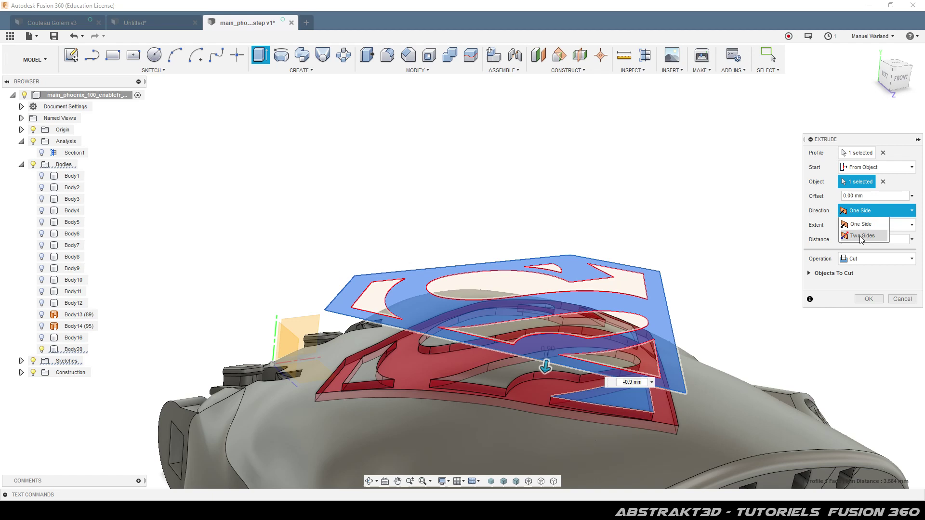
pyautogui.press('Escape')
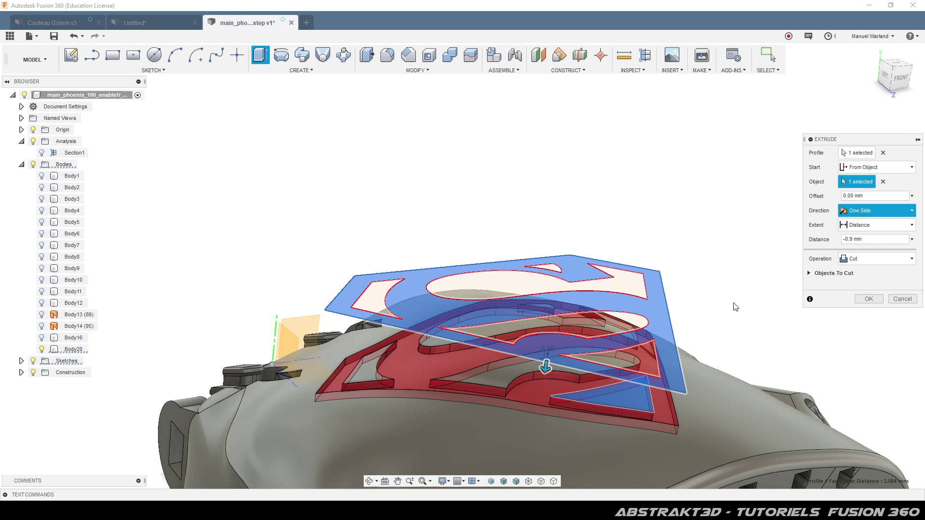
pyautogui.press('Down')
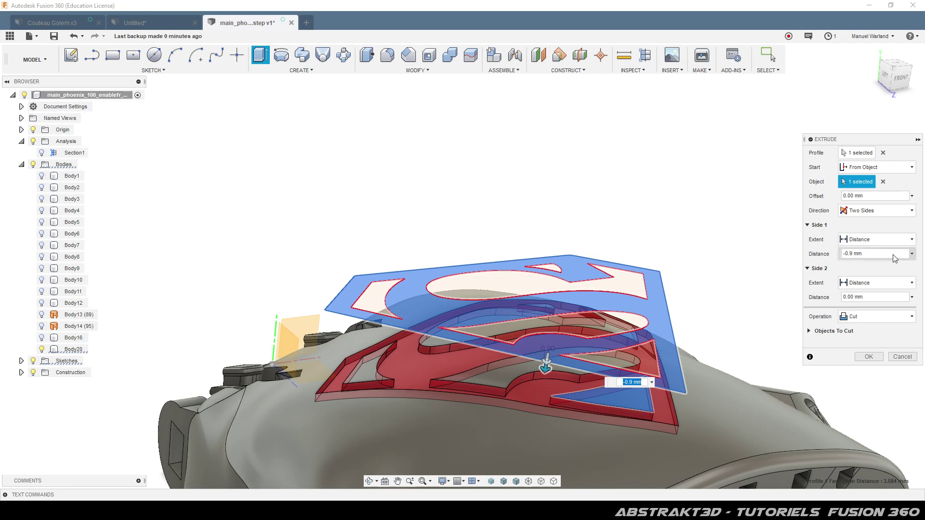
# - Try a Side 2 distance of 1 mm for the logo extrusion
pyautogui.click(873, 297)
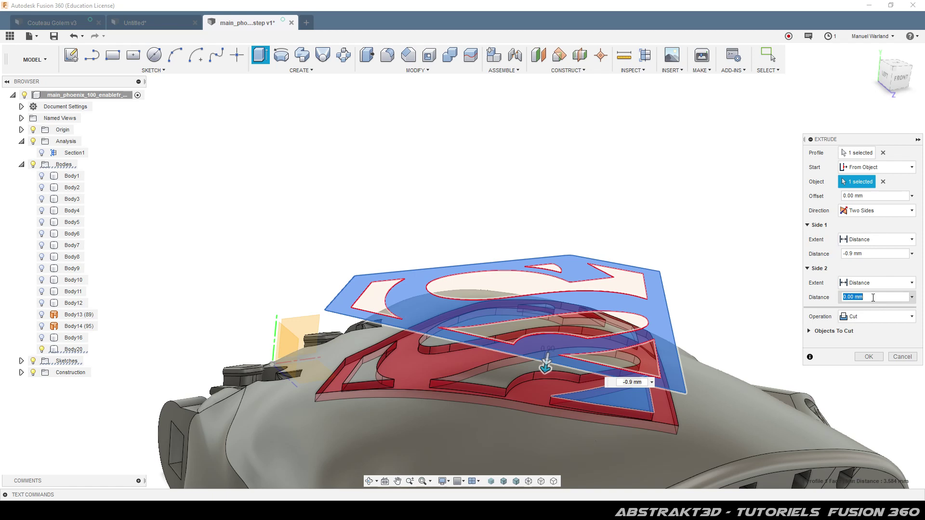
pyautogui.click(873, 297)
pyautogui.press('BackSpace')
pyautogui.press('BackSpace')
pyautogui.press('BackSpace')
pyautogui.write('1')
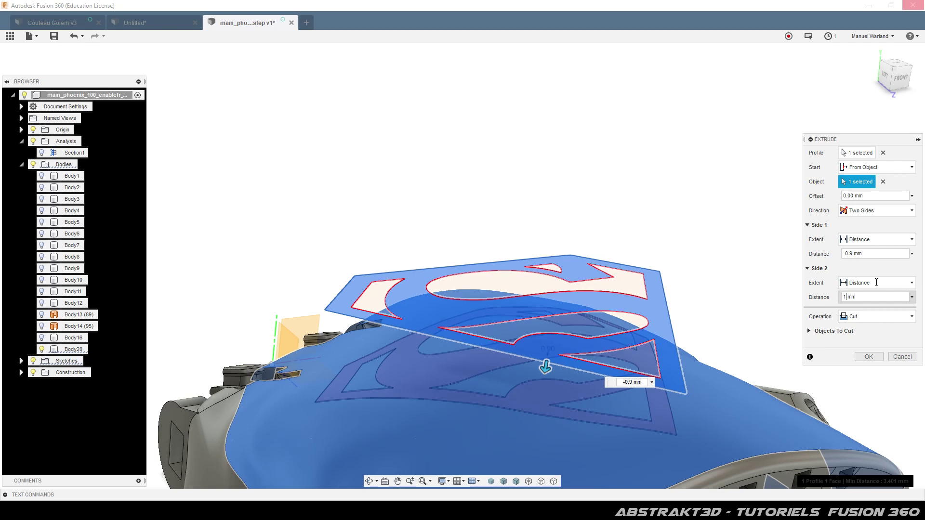
pyautogui.click(876, 283)
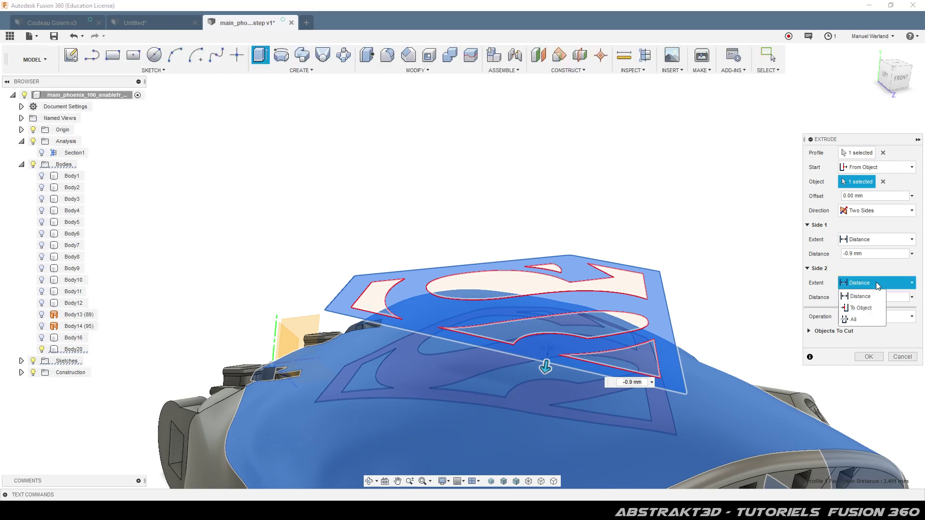
pyautogui.click(736, 269)
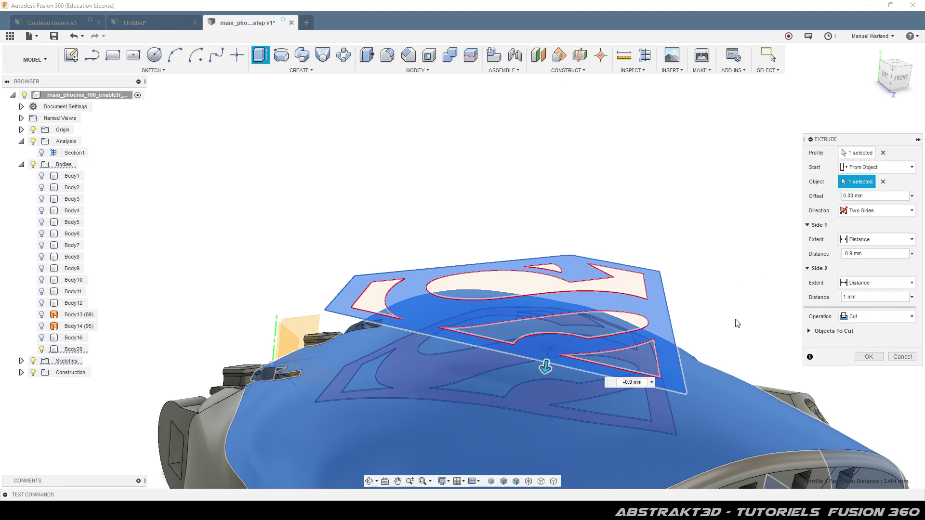
# - Set the logo extrusion's Side 2 distance to -1 mm and check the raised preview from the side
pyautogui.scroll(1, 554, 413)
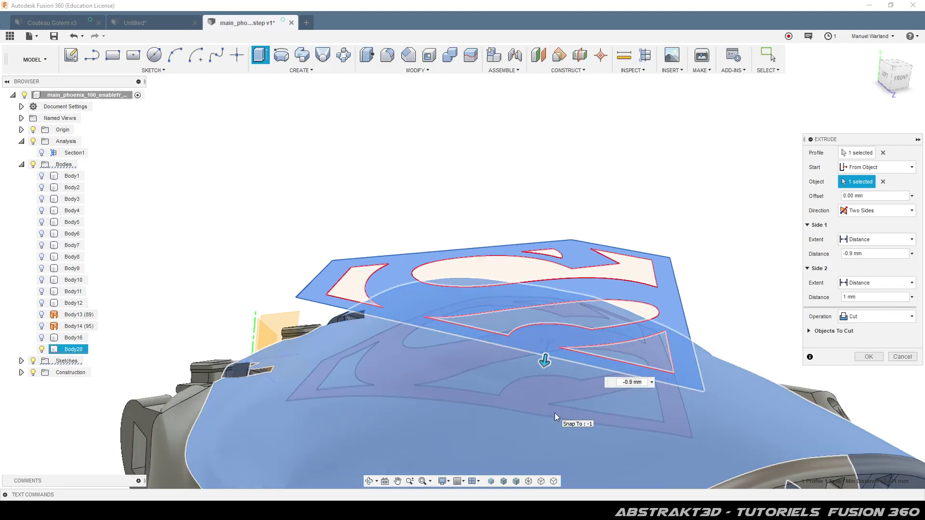
pyautogui.scroll(2, 555, 414)
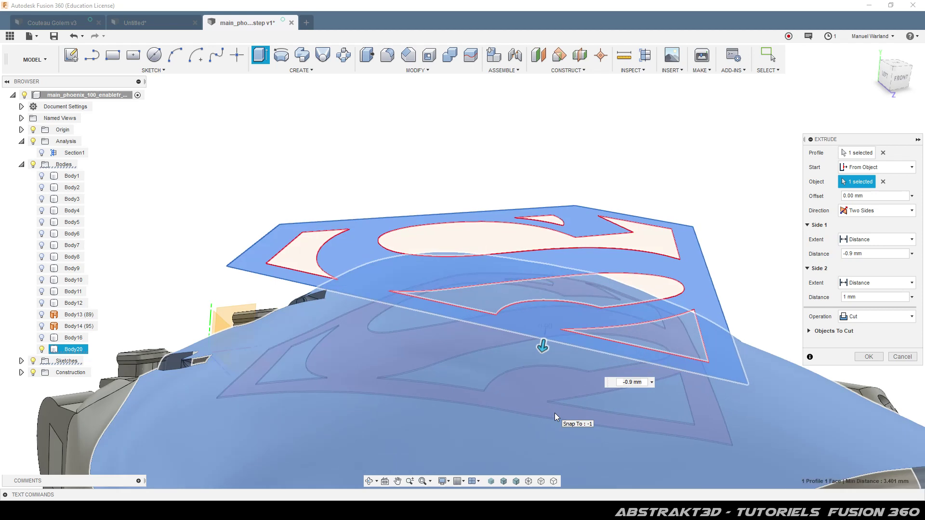
pyautogui.scroll(1, 555, 418)
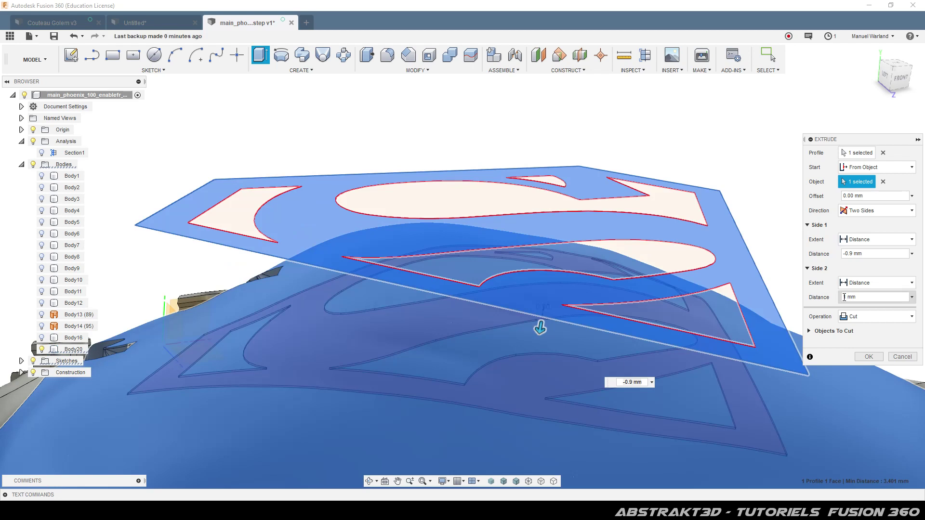
pyautogui.write('-')
pyautogui.write('1')
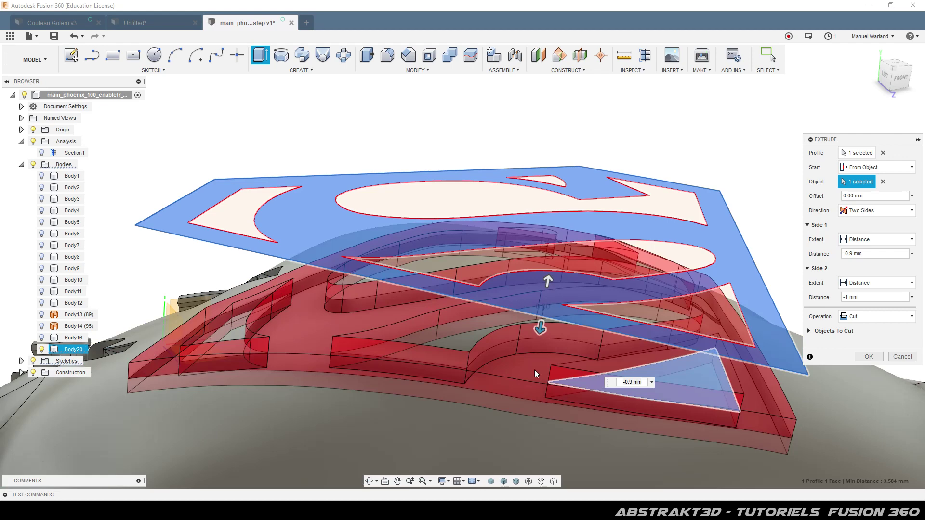
pyautogui.moveTo(480, 374)
pyautogui.keyDown('shift'); pyautogui.mouseDown(button='middle')
pyautogui.moveTo(490, 337)
pyautogui.moveTo(535, 360)
pyautogui.moveTo(576, 366)
pyautogui.moveTo(484, 361)
pyautogui.moveTo(498, 374)
pyautogui.mouseUp(button='middle'); pyautogui.keyUp('shift')
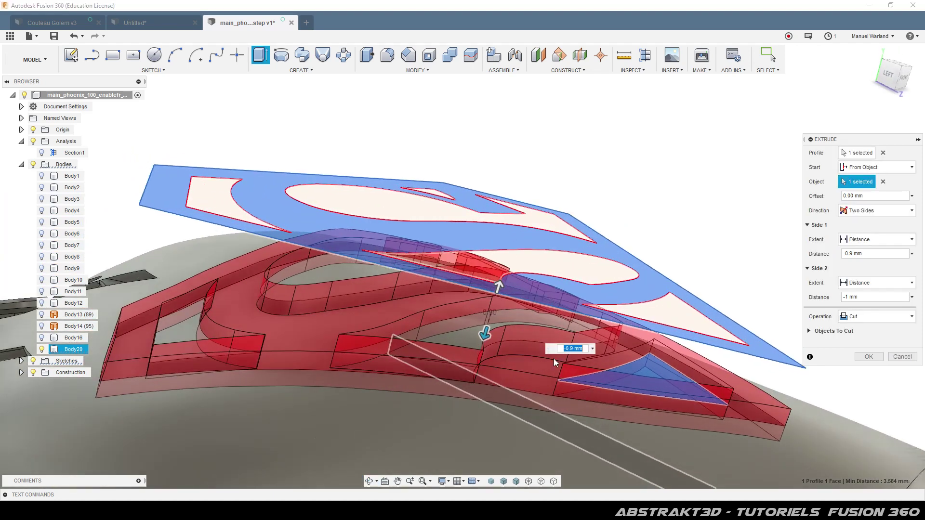
# - Change the logo extrusion's operation to New Body, complete it, and inspect the raised logo outline on the hand
pyautogui.click(872, 317)
pyautogui.click(851, 365)
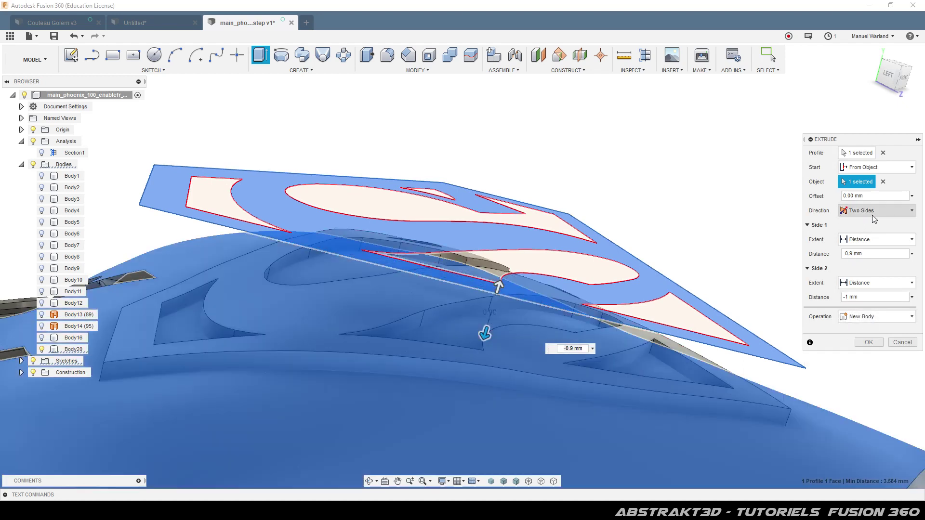
pyautogui.click(871, 345)
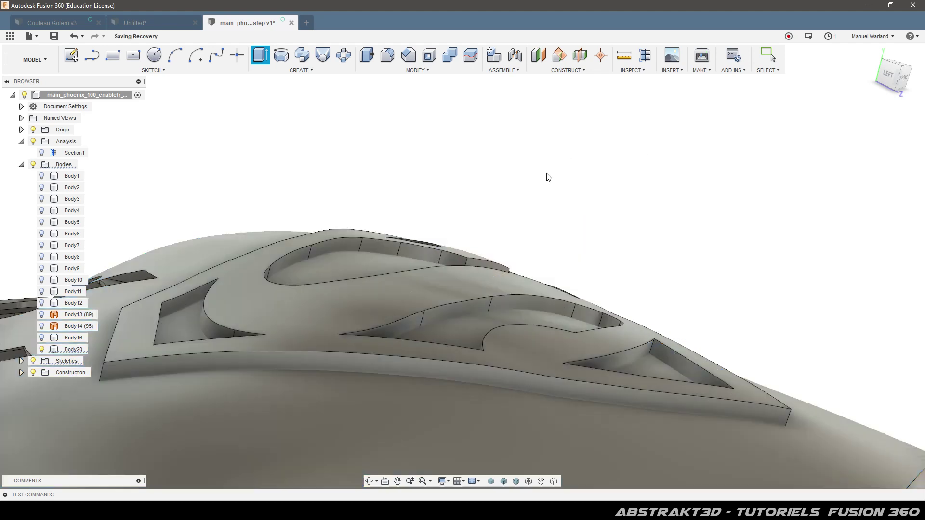
pyautogui.keyDown('shift'); pyautogui.moveTo(541, 354); pyautogui.dragTo(554, 354, button='middle'); pyautogui.keyUp('shift')
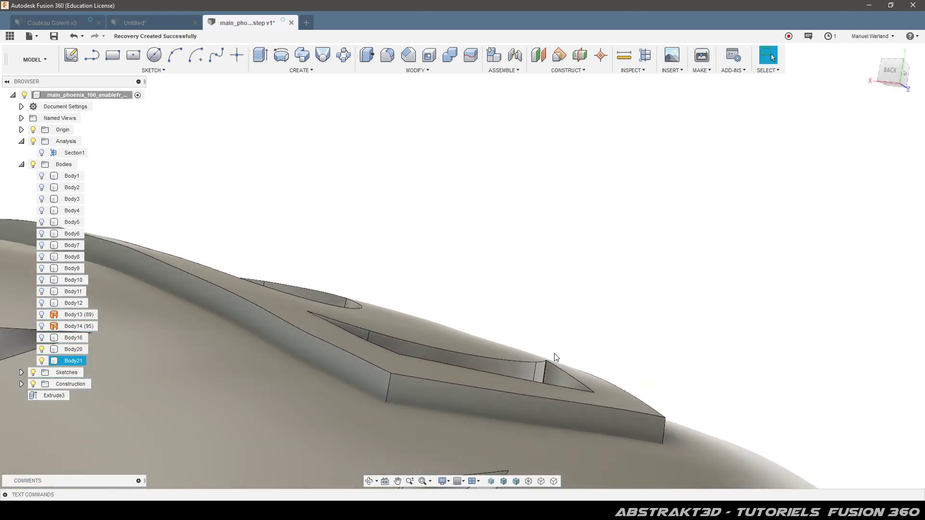
pyautogui.scroll(-5, 530, 248)
pyautogui.keyDown('shift'); pyautogui.moveTo(467, 264); pyautogui.dragTo(628, 246, button='middle'); pyautogui.keyUp('shift')
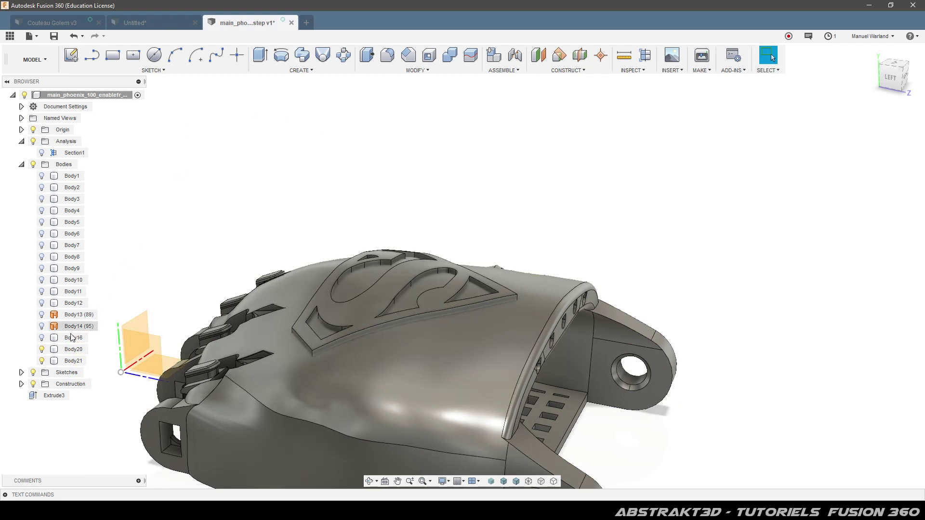
# - Make the Superman logo sketch, Sketch1, visible again above the hand
pyautogui.click(22, 373)
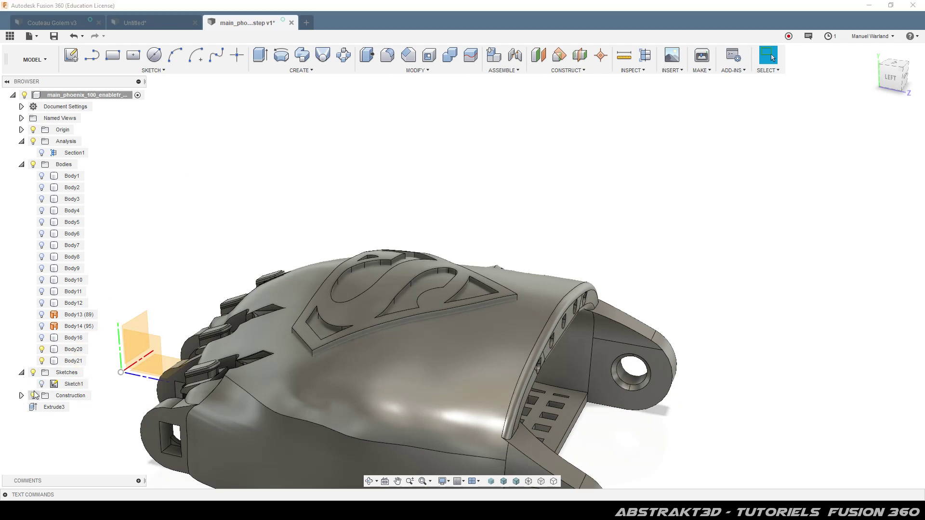
pyautogui.click(42, 384)
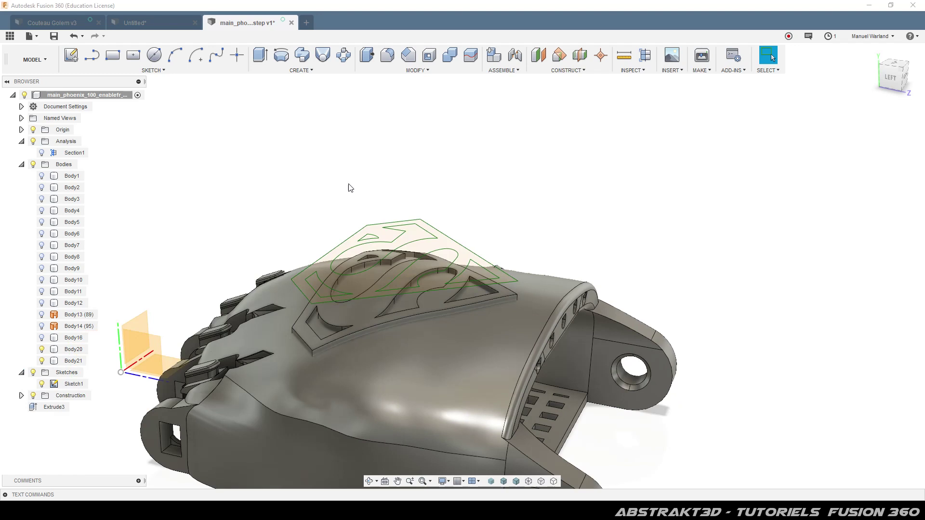
pyautogui.scroll(2, 332, 202)
pyautogui.click(381, 276)
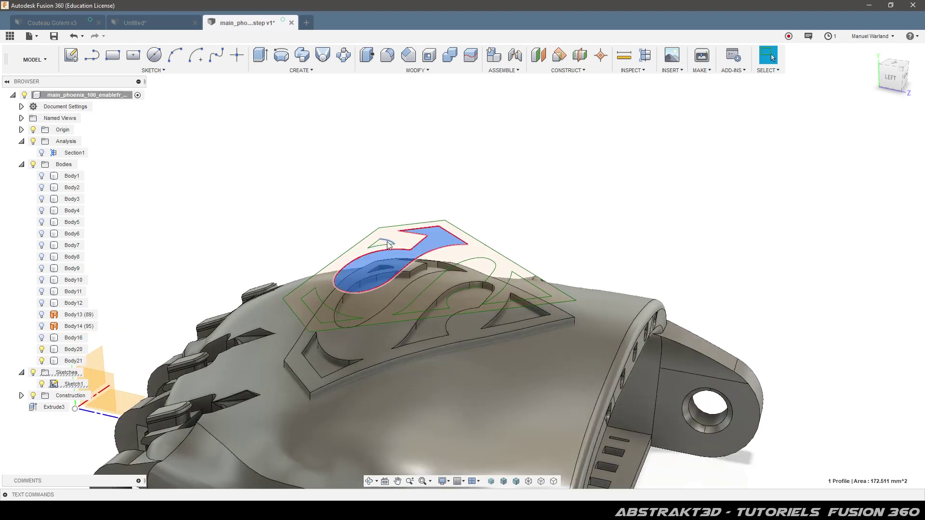
pyautogui.click(346, 149)
# - Start a new extrusion with the logo sketch's five inner shapes selected as profiles
pyautogui.click(260, 55)
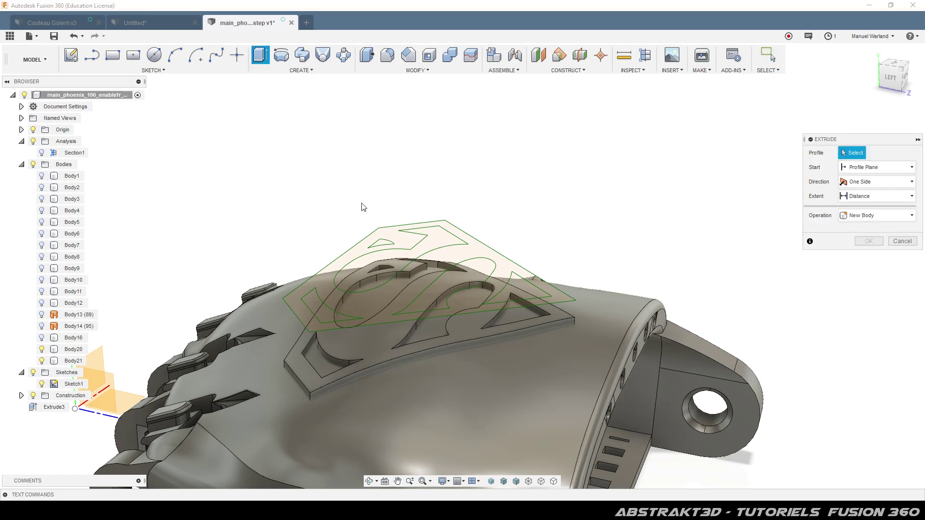
pyautogui.click(380, 244)
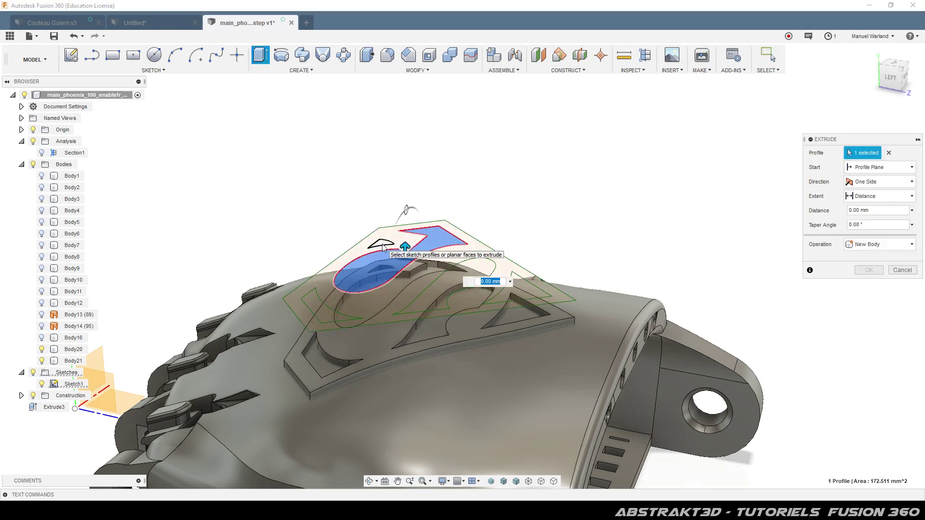
pyautogui.scroll(3, 382, 245)
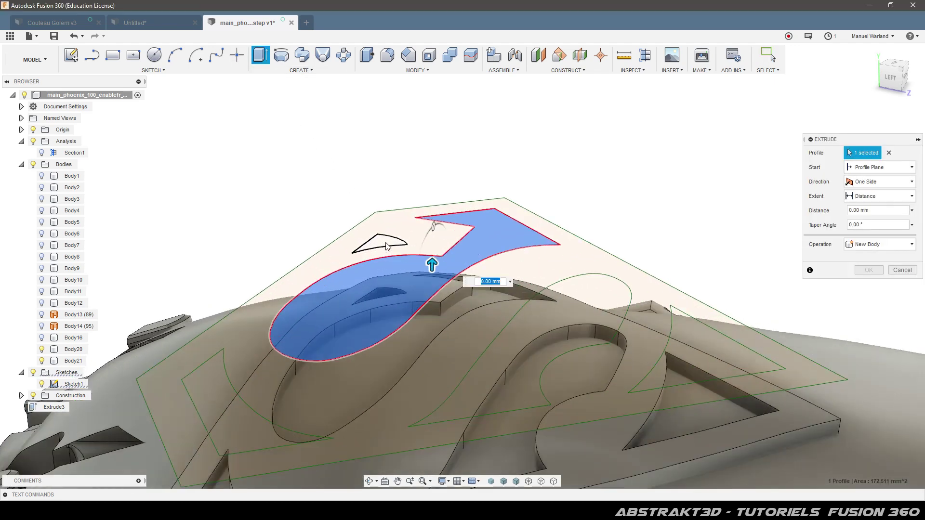
pyautogui.click(383, 246)
pyautogui.click(211, 397)
pyautogui.click(476, 393)
pyautogui.click(717, 357)
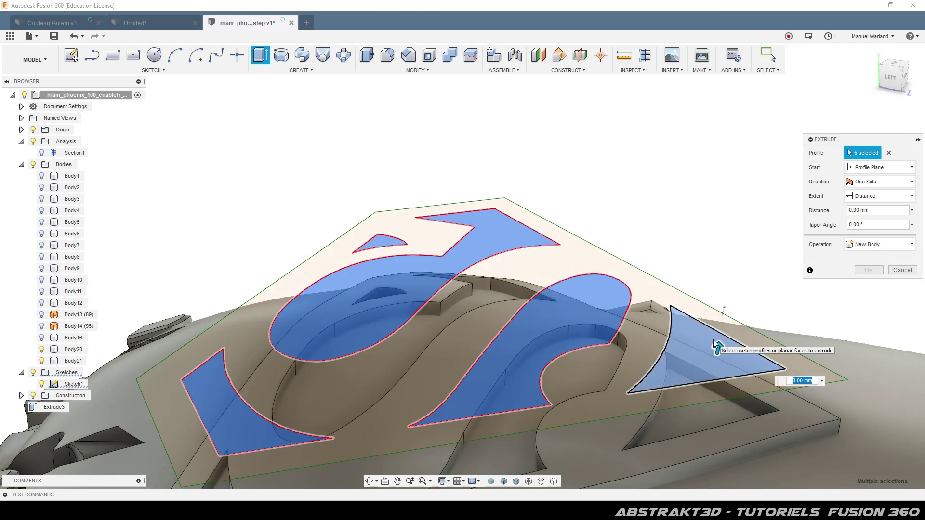
# - Start the inner shapes' extrusion From Object on the curved back-of-hand face and set its direction to Two Sides
pyautogui.click(886, 168)
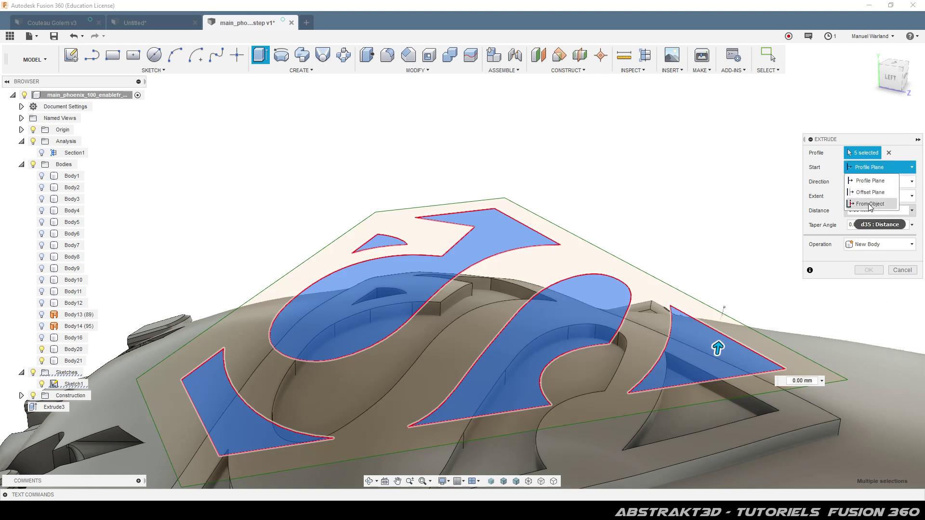
pyautogui.click(886, 205)
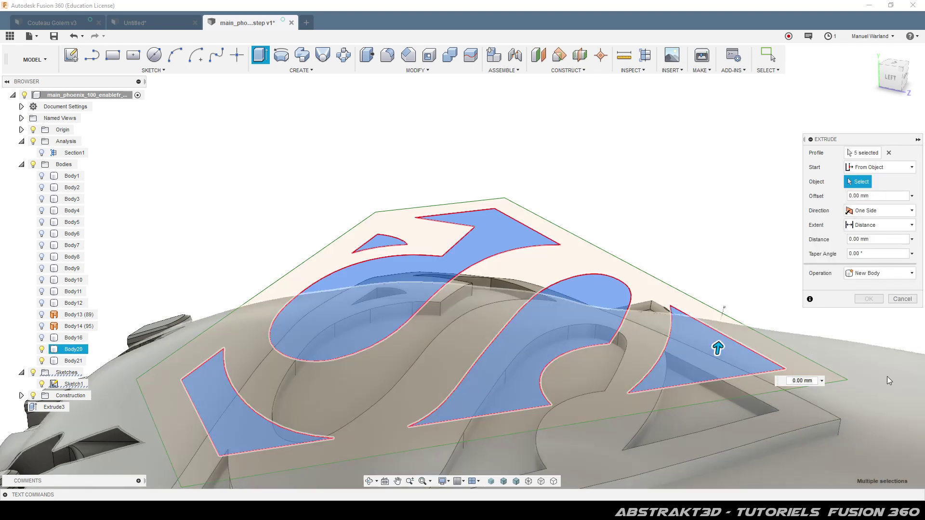
pyautogui.click(886, 378)
pyautogui.click(881, 212)
pyautogui.click(876, 235)
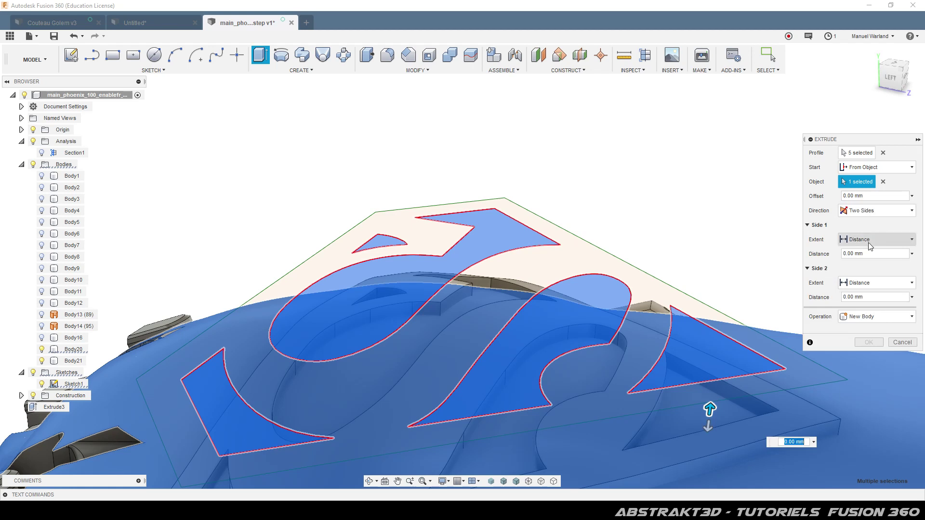
# - Set the inner shapes' extrusion distances to -0.9 mm for Side 1 and -1 mm for Side 2
pyautogui.click(872, 254)
pyautogui.tripleClick(872, 254)
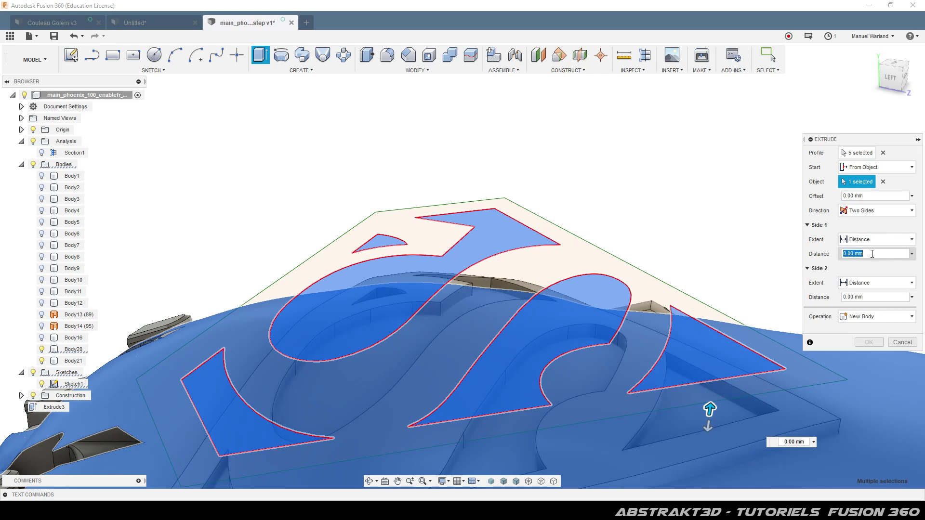
pyautogui.write('-0.9')
pyautogui.tripleClick(873, 297)
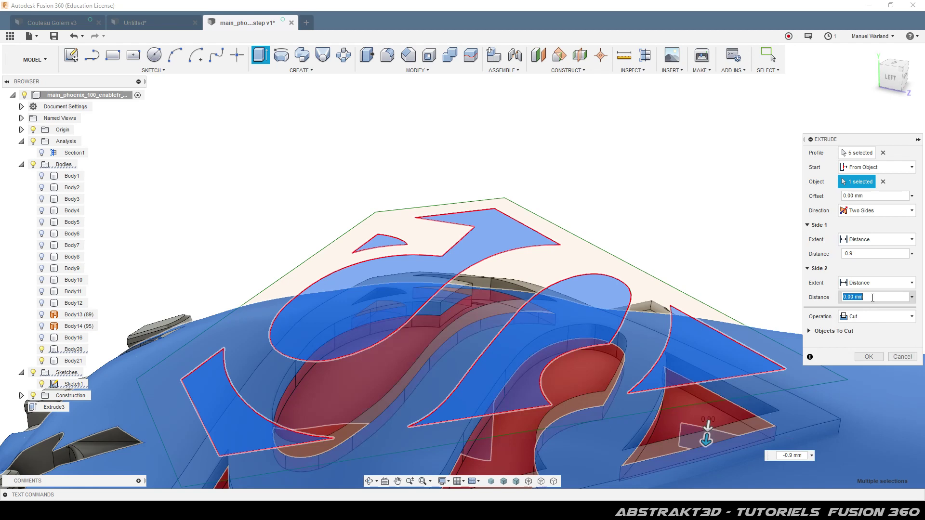
pyautogui.write('-1')
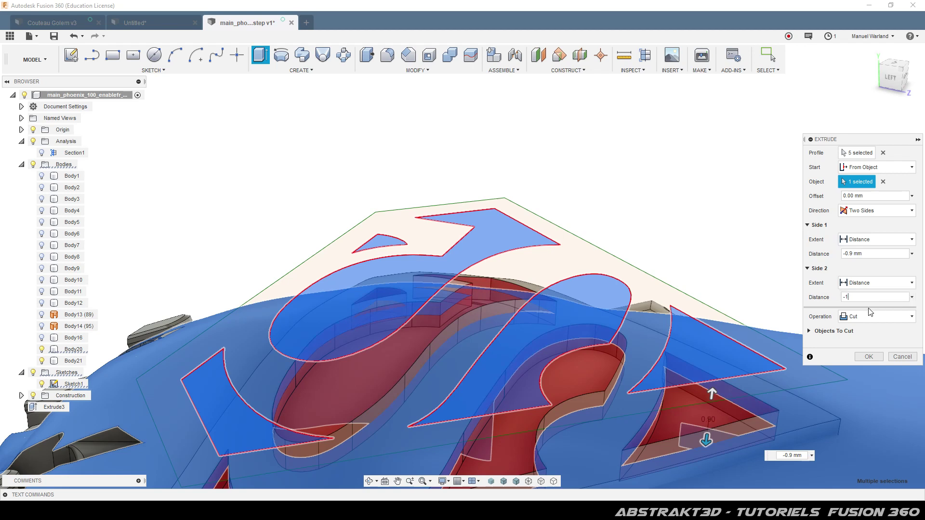
# - Set the inner shapes' extrusion operation to New Body and complete it
pyautogui.click(873, 317)
pyautogui.click(866, 365)
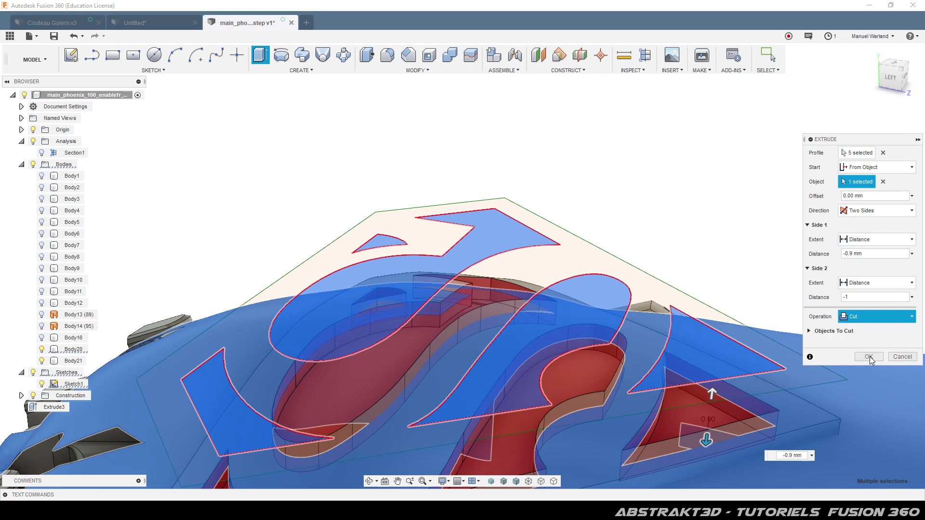
pyautogui.click(868, 342)
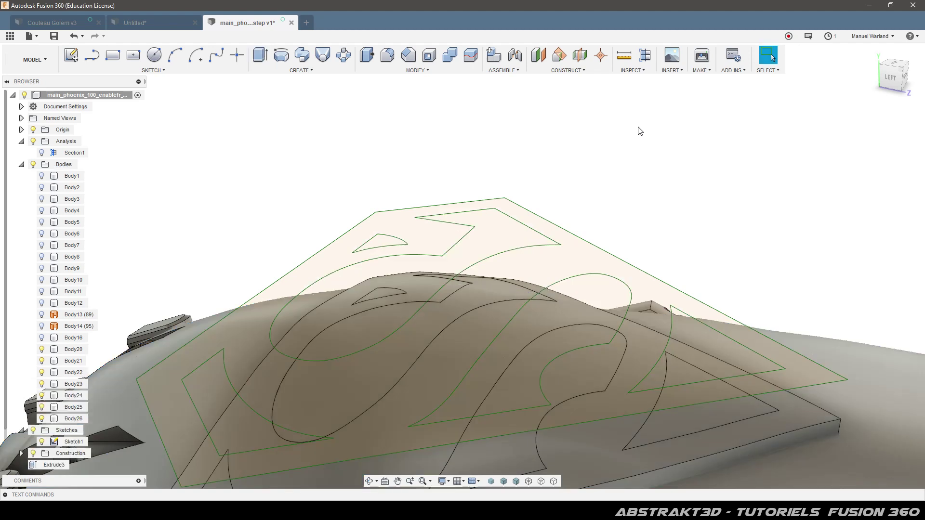
# - Hide the logo sketch and inspect the filled logo on the back of the hand
pyautogui.click(42, 441)
pyautogui.scroll(-5, 400, 167)
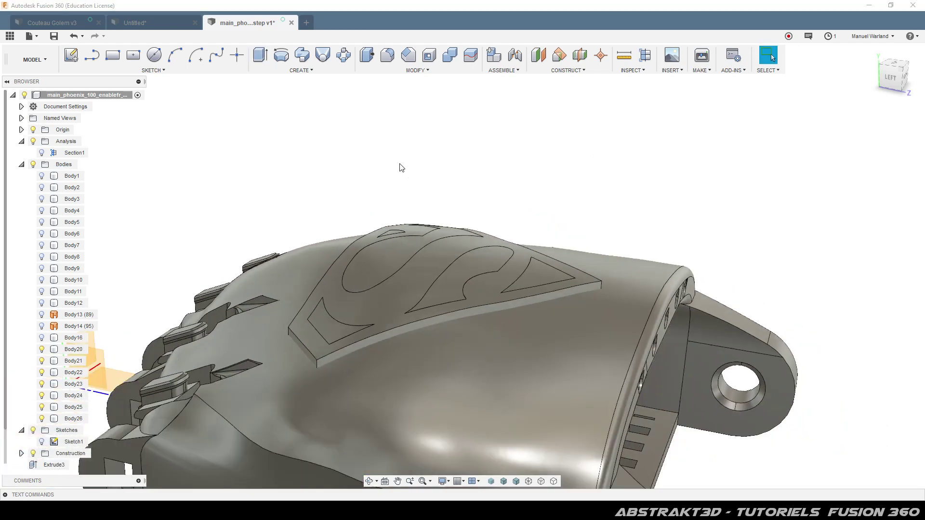
pyautogui.keyDown('shift'); pyautogui.moveTo(538, 313); pyautogui.dragTo(517, 328, button='middle'); pyautogui.keyUp('shift')
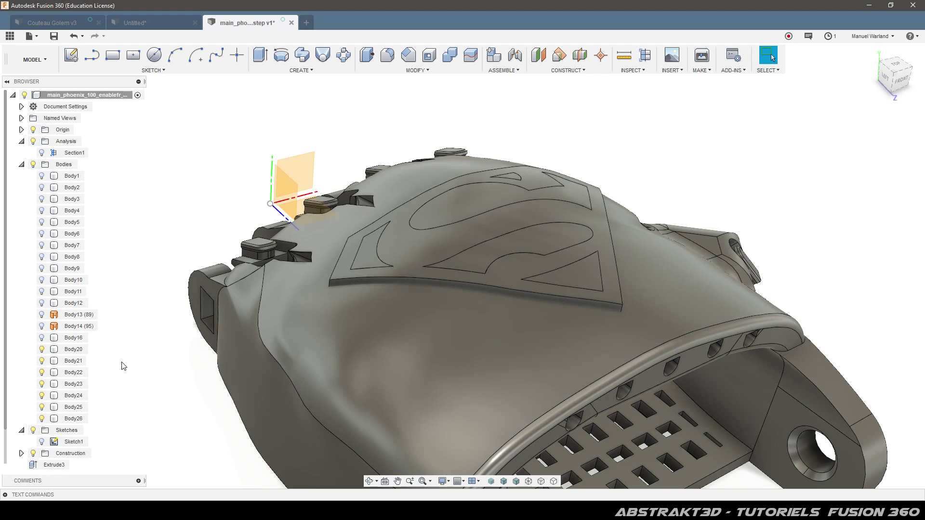
# - Try to download the Paint - Metal Flake (Blue) appearance for the hand body, Body20
pyautogui.click(42, 351)
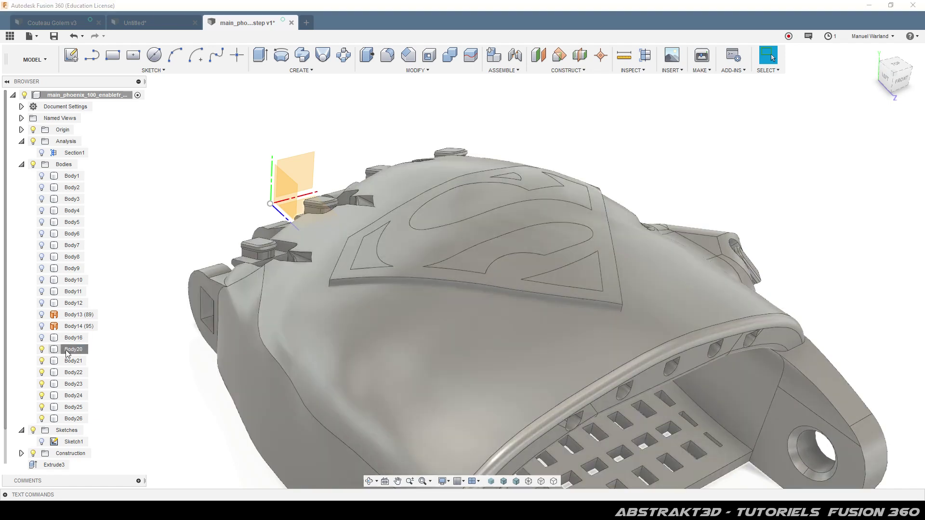
pyautogui.click(42, 350)
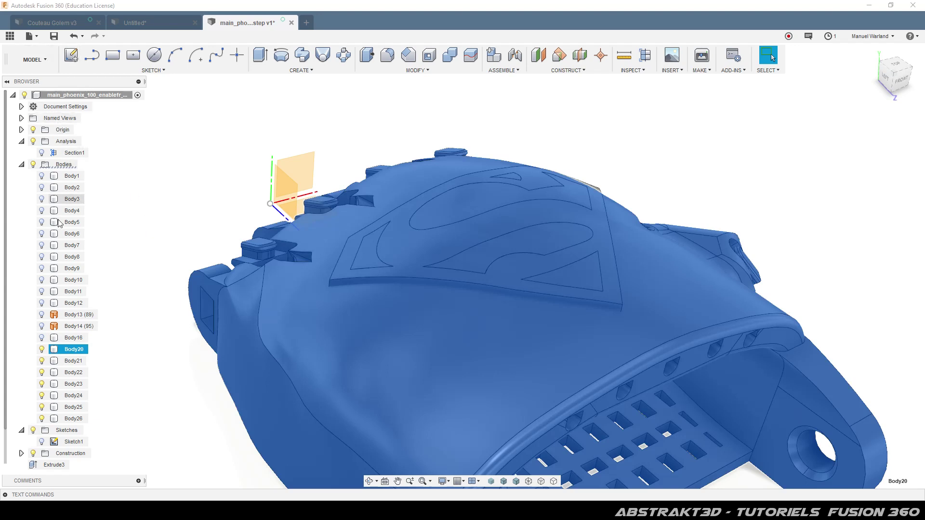
pyautogui.click(72, 350)
pyautogui.rightClick(72, 350)
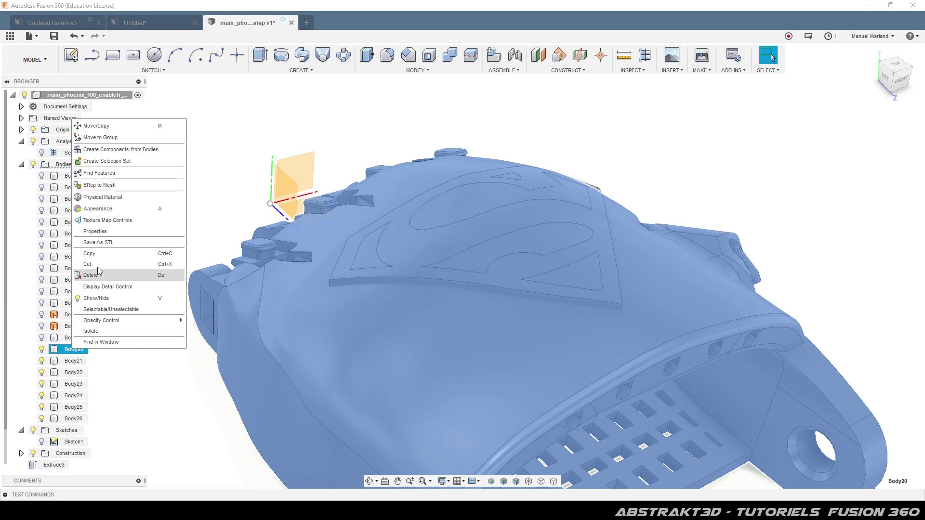
pyautogui.click(107, 209)
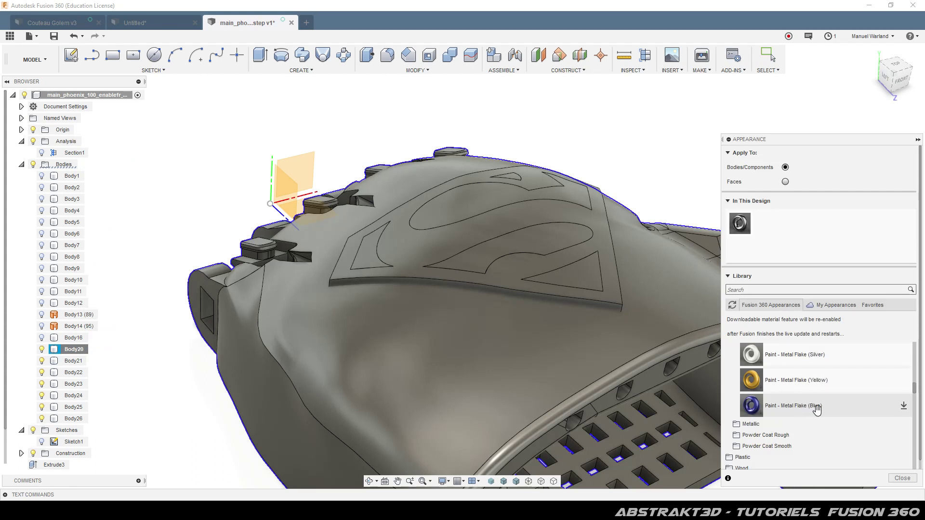
pyautogui.click(904, 408)
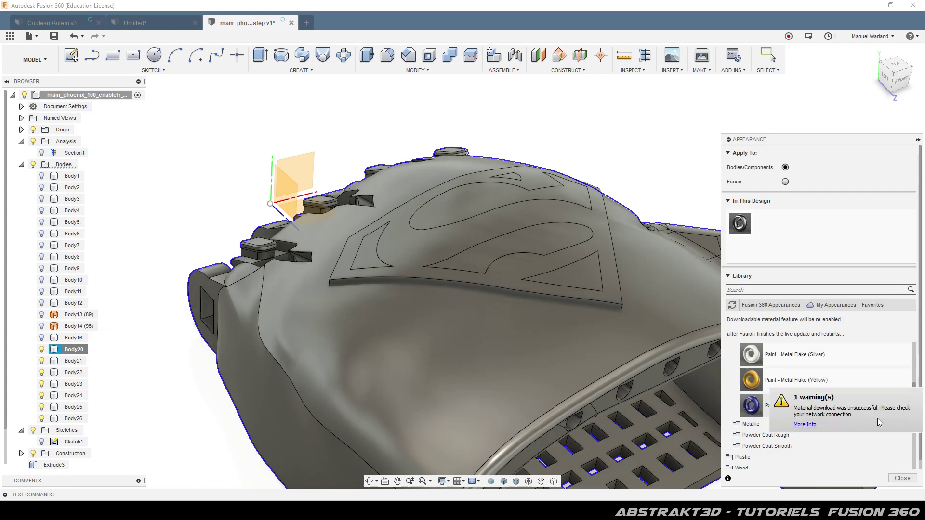
pyautogui.click(816, 425)
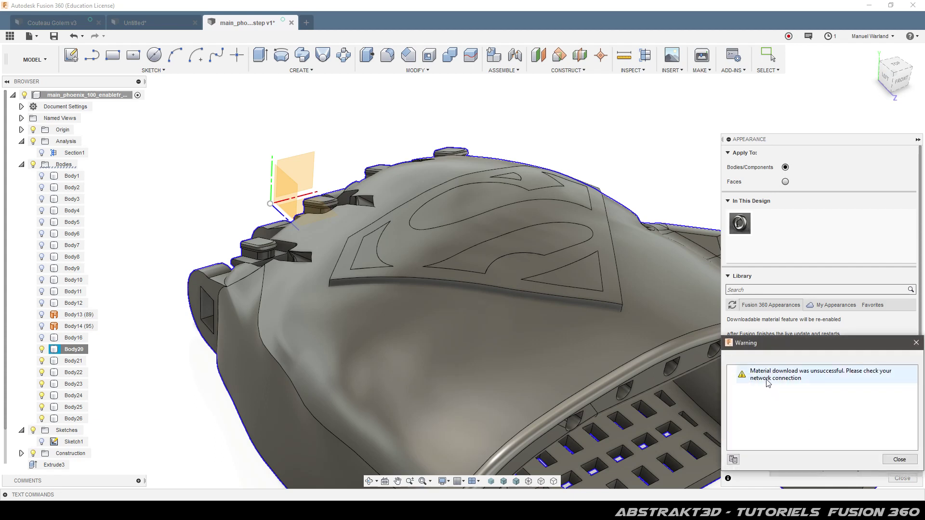
pyautogui.click(899, 459)
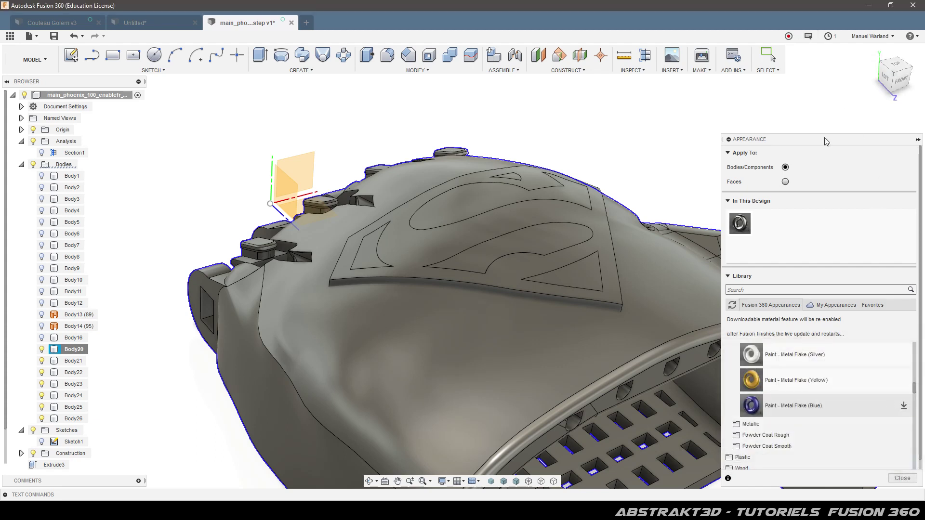
pyautogui.click(902, 479)
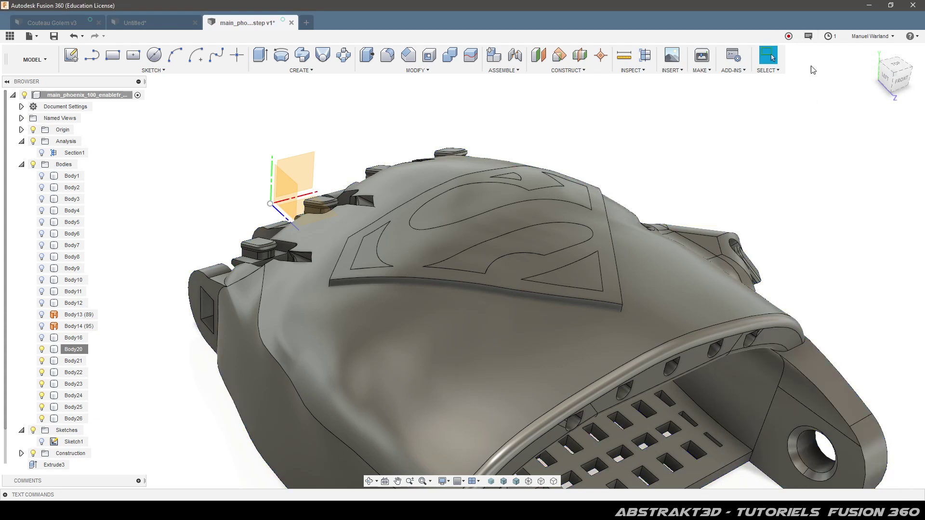
# - Check the job status for the online connection and pending updates
pyautogui.click(795, 39)
pyautogui.click(834, 38)
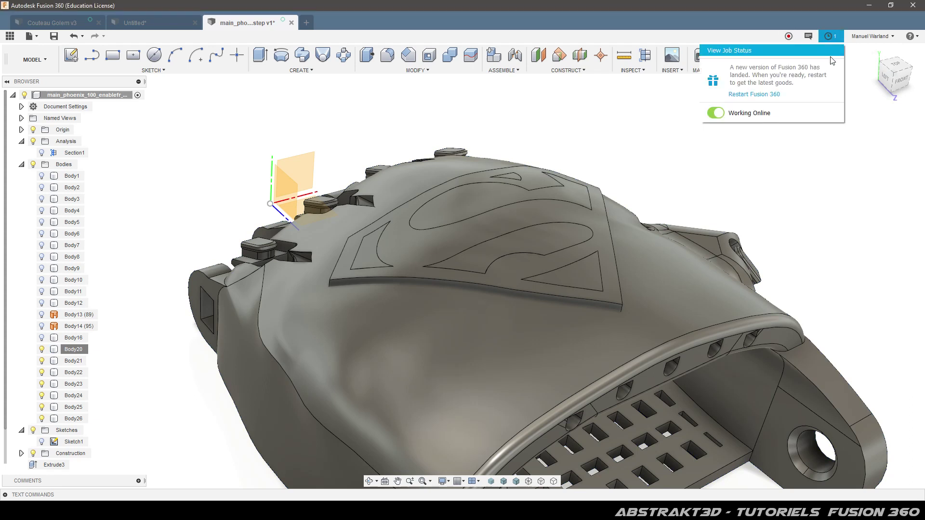
pyautogui.click(839, 182)
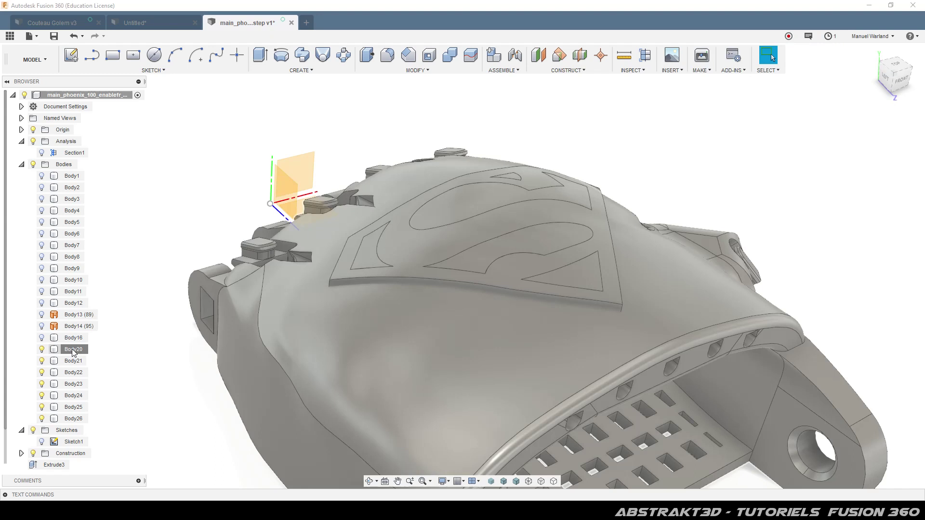
# - Apply Paint - Metal Flake (Dark Grey) to the hand body and Paint - Metal Flake (Red) to the logo's outer frame body
pyautogui.rightClick(77, 350)
pyautogui.click(100, 211)
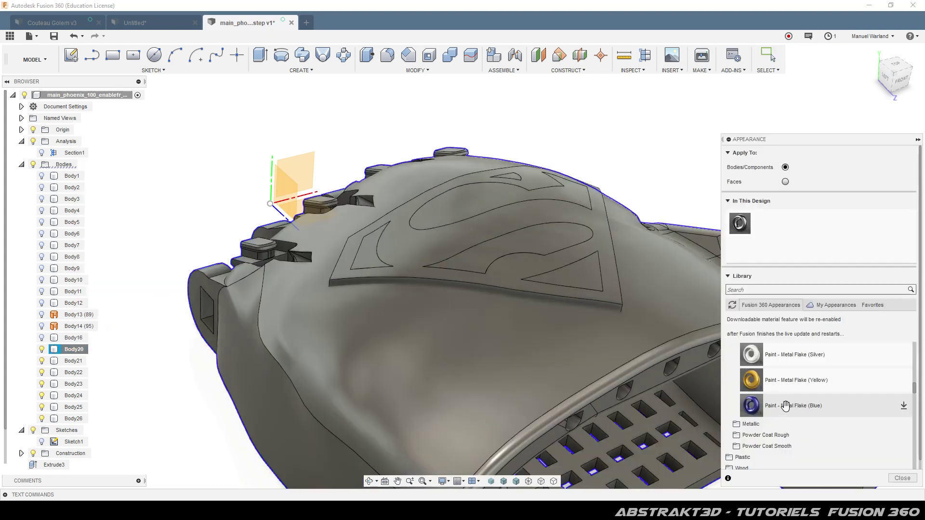
pyautogui.click(791, 381)
pyautogui.scroll(3, 791, 381)
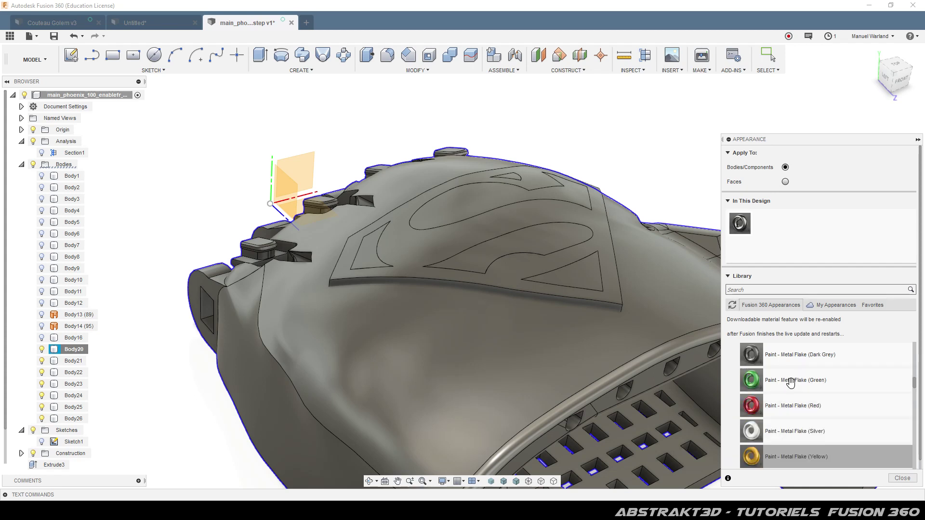
pyautogui.moveTo(801, 356); pyautogui.dragTo(527, 373)
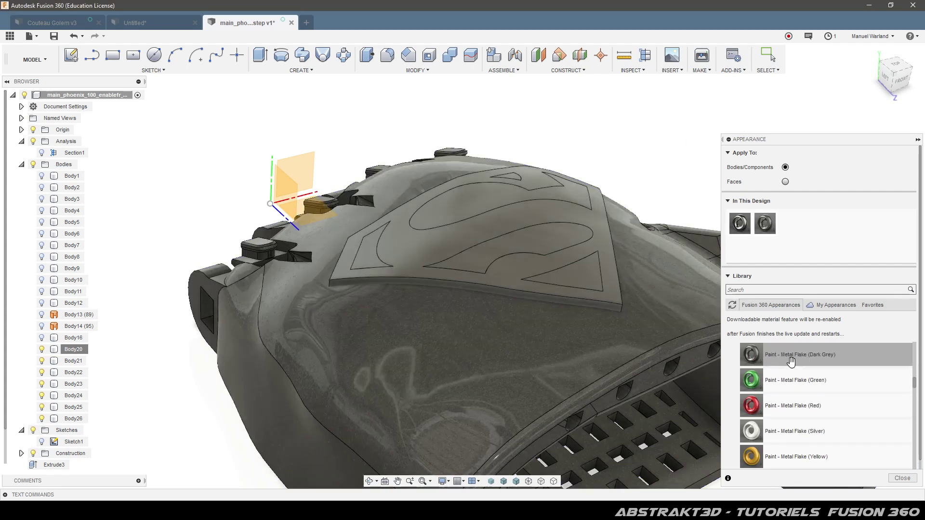
pyautogui.moveTo(792, 405); pyautogui.dragTo(534, 216)
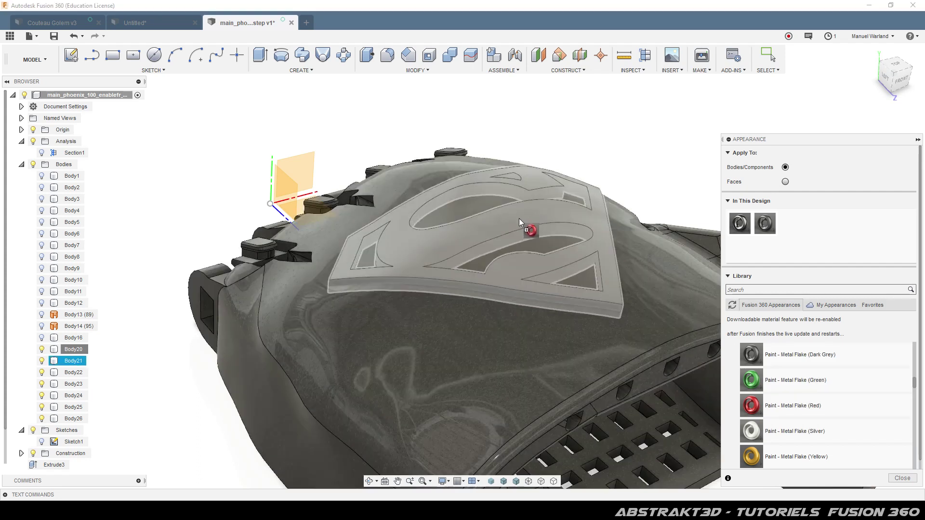
pyautogui.moveTo(519, 218); pyautogui.dragTo(519, 218)
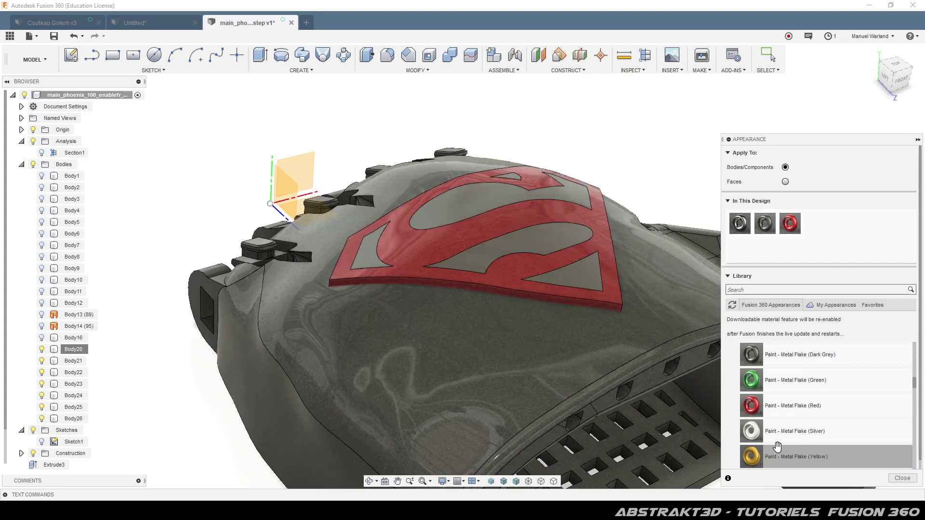
# - Apply Paint - Metal Flake (Yellow) to the five inner logo bodies and finish the appearance assignment
pyautogui.moveTo(751, 457); pyautogui.dragTo(591, 281)
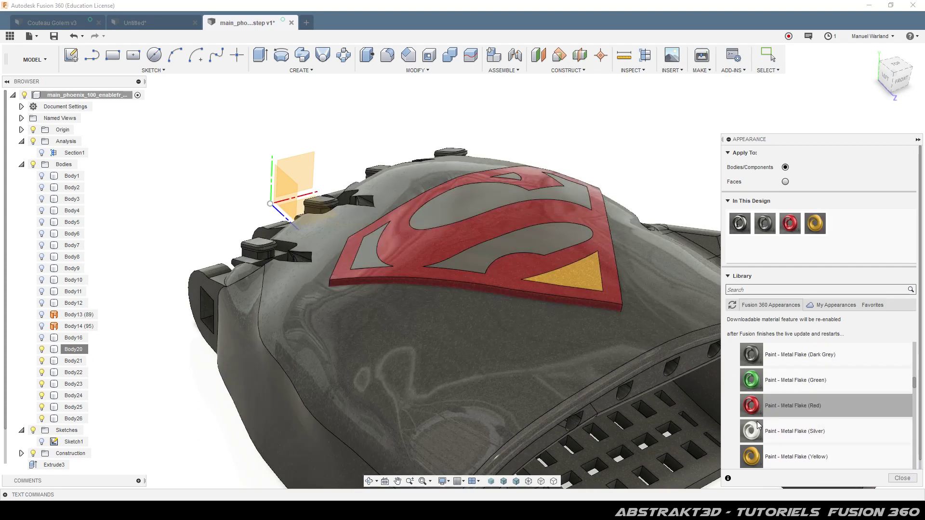
pyautogui.moveTo(752, 457); pyautogui.dragTo(546, 244)
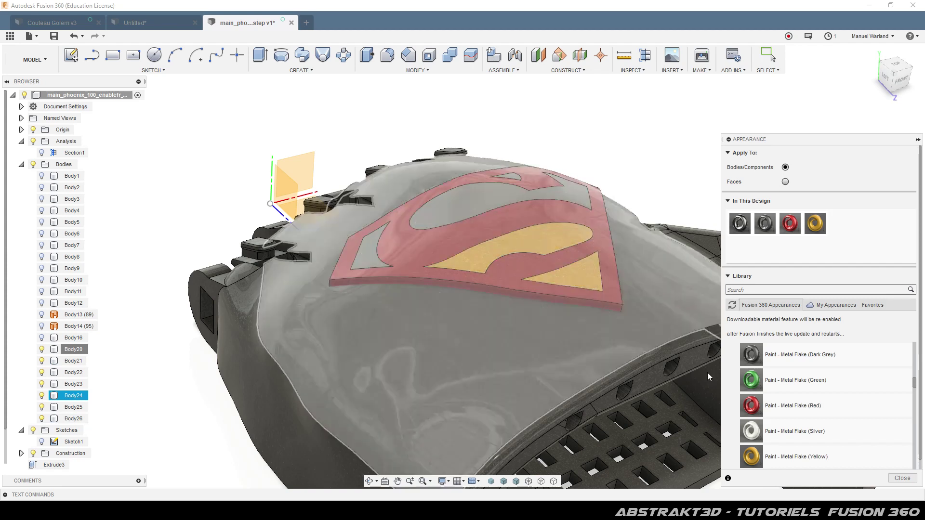
pyautogui.moveTo(795, 458); pyautogui.dragTo(480, 197)
pyautogui.keyDown('shift'); pyautogui.moveTo(420, 239); pyautogui.dragTo(432, 261, button='middle'); pyautogui.keyUp('shift')
pyautogui.scroll(3, 499, 94)
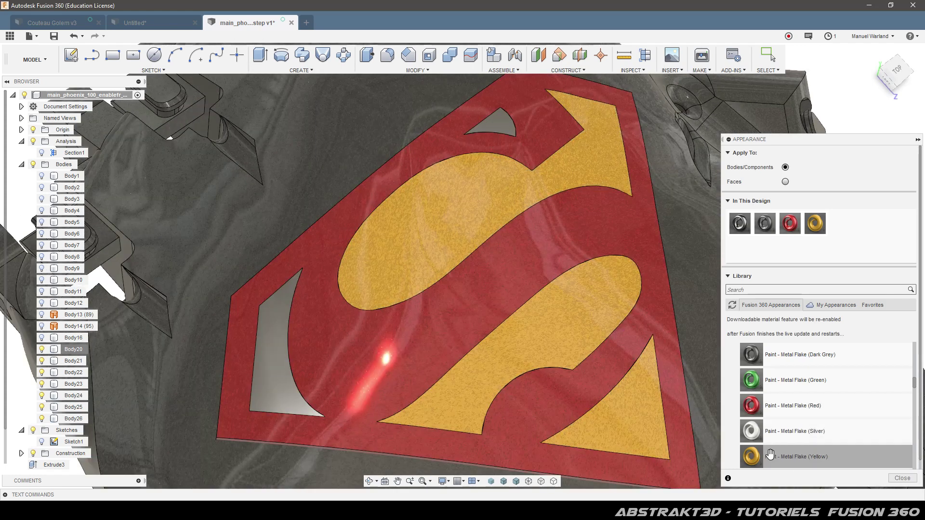
pyautogui.moveTo(752, 457); pyautogui.dragTo(504, 127)
pyautogui.moveTo(752, 457); pyautogui.dragTo(290, 373)
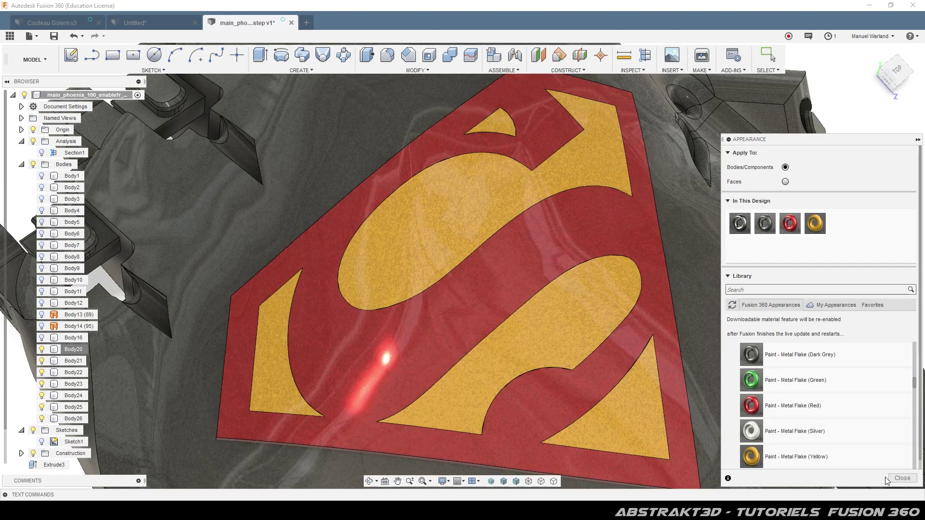
pyautogui.click(902, 479)
# - Cut the logo bodies Body21 to Body26 from the hand body, Body20, with Combine, keeping the tool bodies
pyautogui.keyDown('shift'); pyautogui.moveTo(603, 314); pyautogui.dragTo(603, 290, button='middle'); pyautogui.keyUp('shift')
pyautogui.scroll(-3, 460, 153)
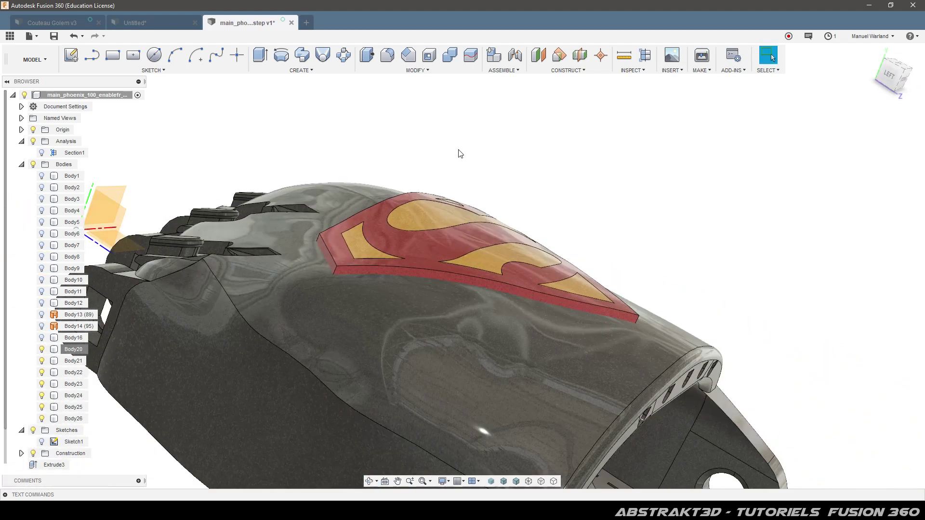
pyautogui.keyDown('shift'); pyautogui.moveTo(532, 345); pyautogui.dragTo(651, 295, button='middle'); pyautogui.keyUp('shift')
pyautogui.click(653, 292)
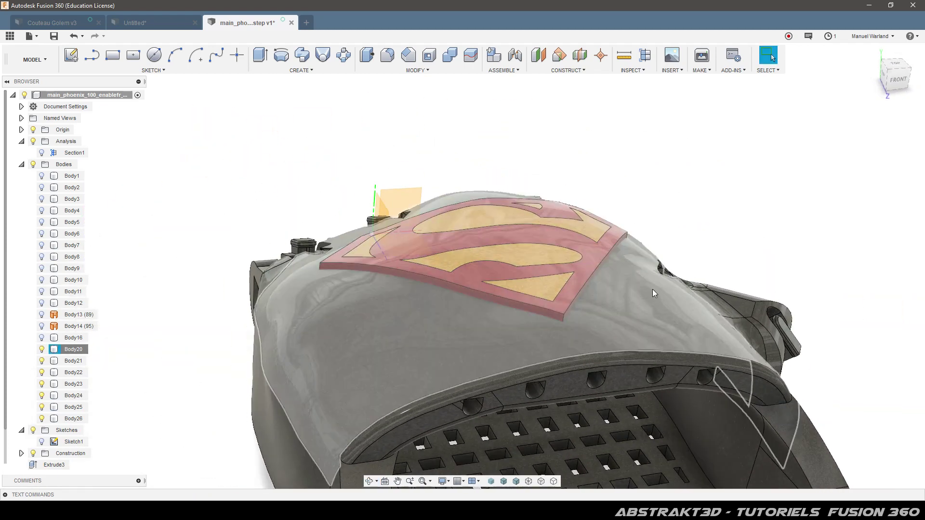
pyautogui.click(572, 188)
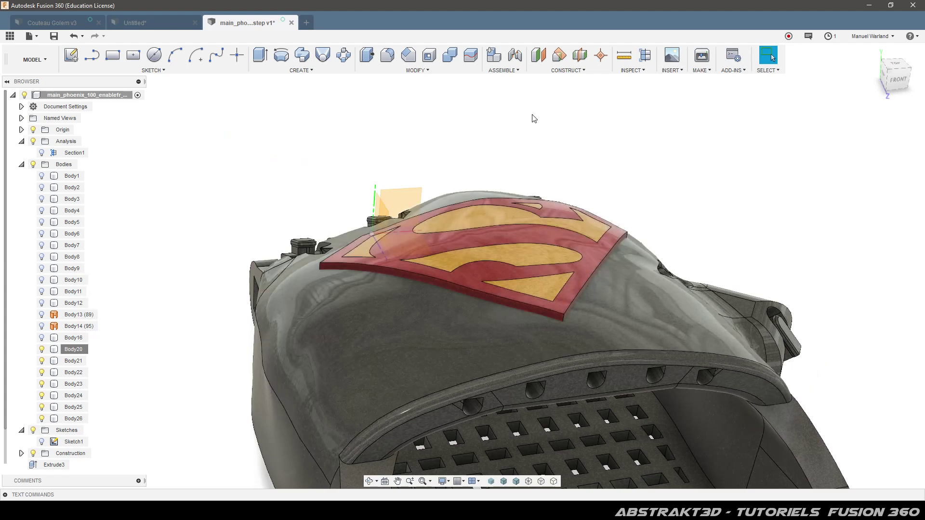
pyautogui.click(450, 57)
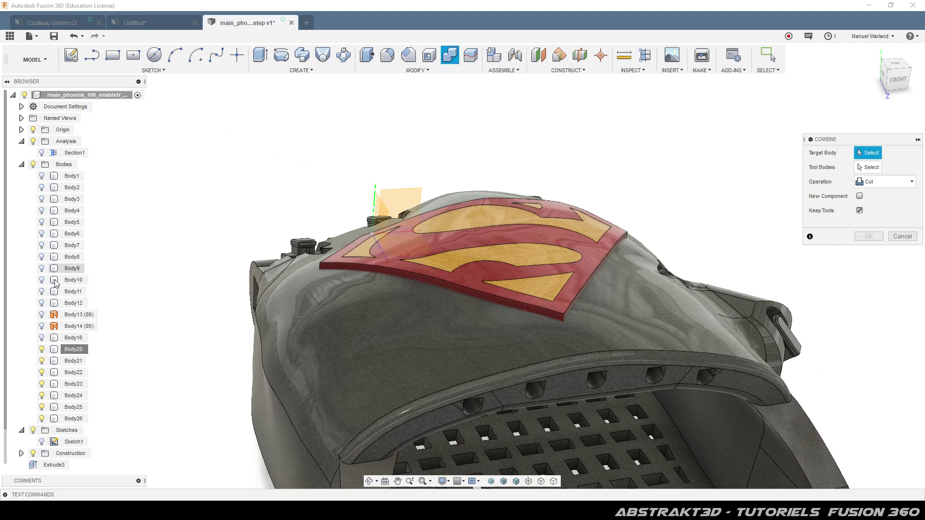
pyautogui.click(72, 350)
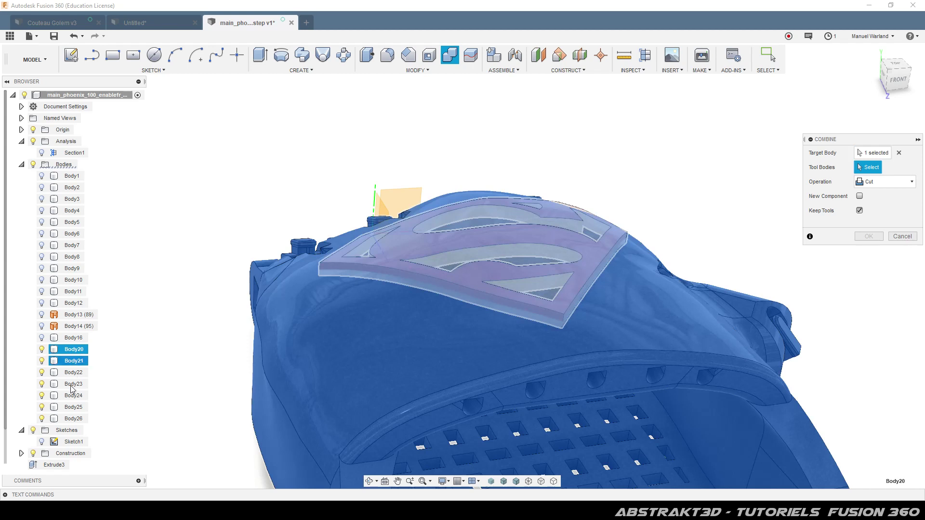
pyautogui.click(75, 372)
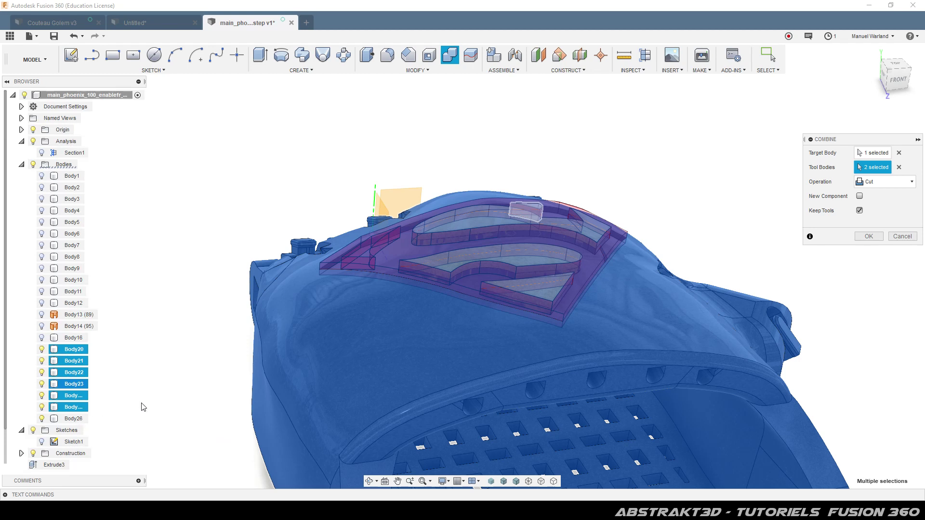
pyautogui.keyDown('shift'); pyautogui.click(77, 419); pyautogui.keyUp('shift')
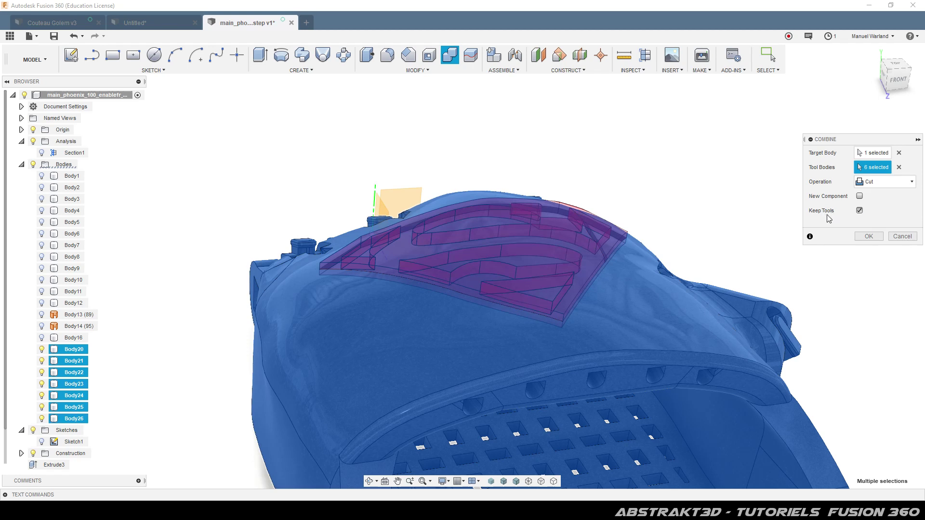
pyautogui.click(869, 237)
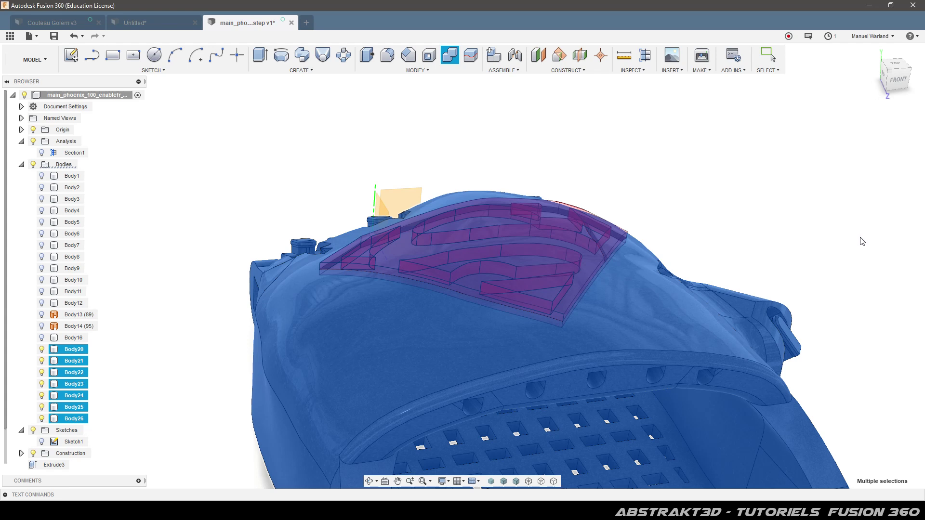
pyautogui.click(725, 187)
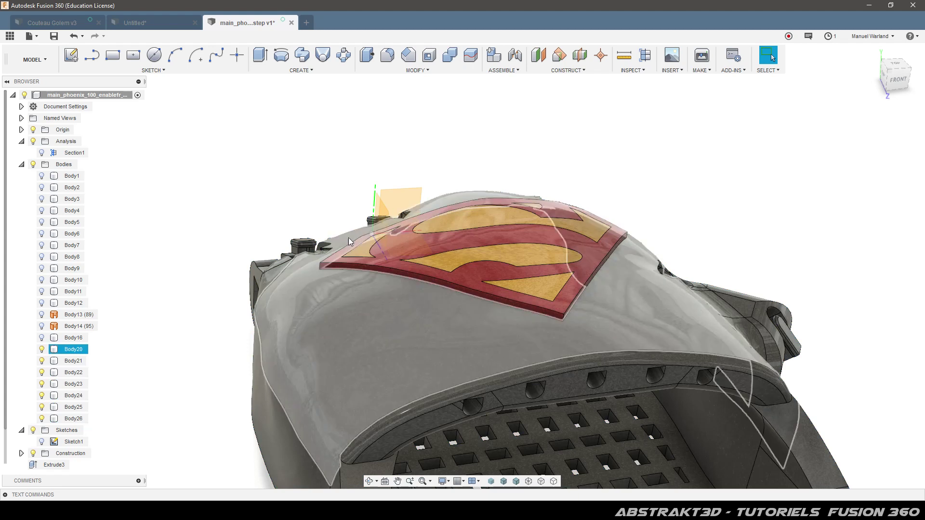
# - Hide the logo bodies Body21 to Body26, leaving only the hand body displayed
pyautogui.click(72, 418)
pyautogui.click(41, 420)
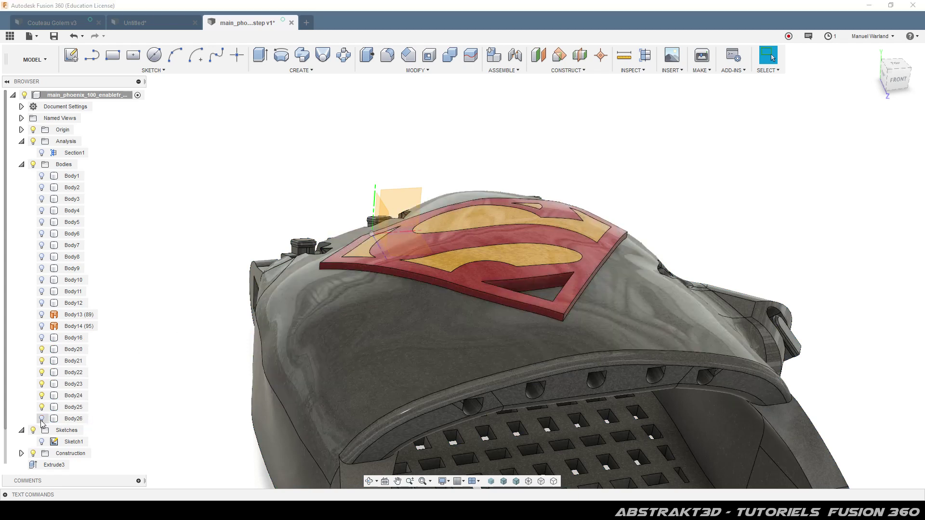
pyautogui.click(42, 407)
pyautogui.click(42, 396)
pyautogui.click(42, 384)
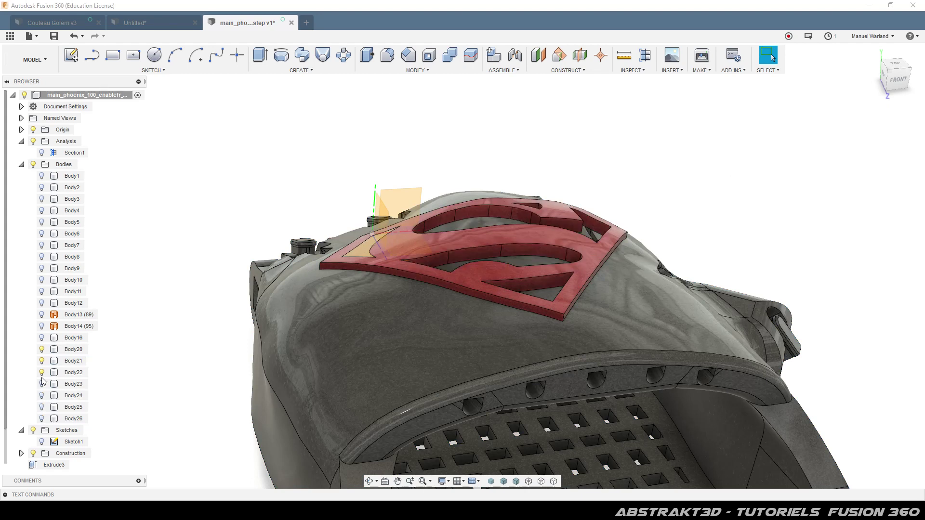
pyautogui.click(41, 372)
pyautogui.click(42, 361)
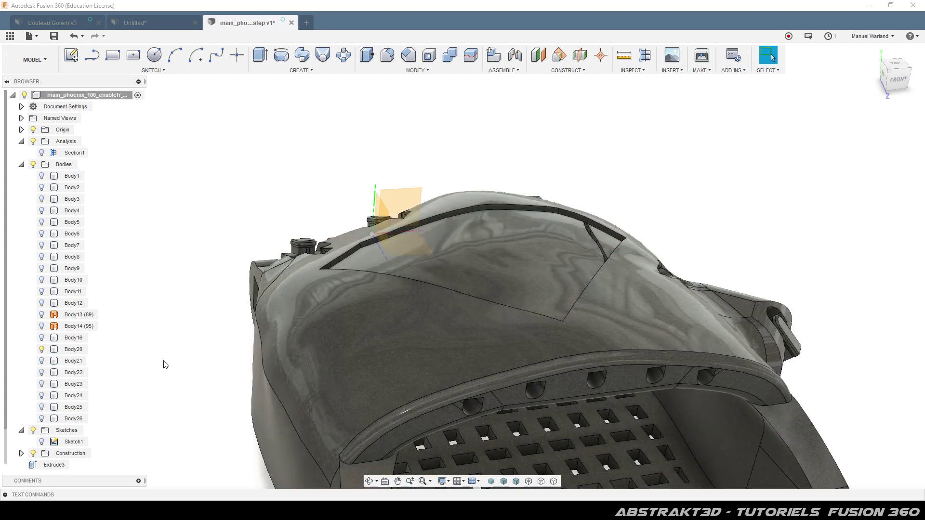
# - Inspect the logo recess cut into the hand and show the inner logo body, Body25, inside it
pyautogui.keyDown('shift'); pyautogui.moveTo(201, 270); pyautogui.dragTo(166, 311, button='middle'); pyautogui.keyUp('shift')
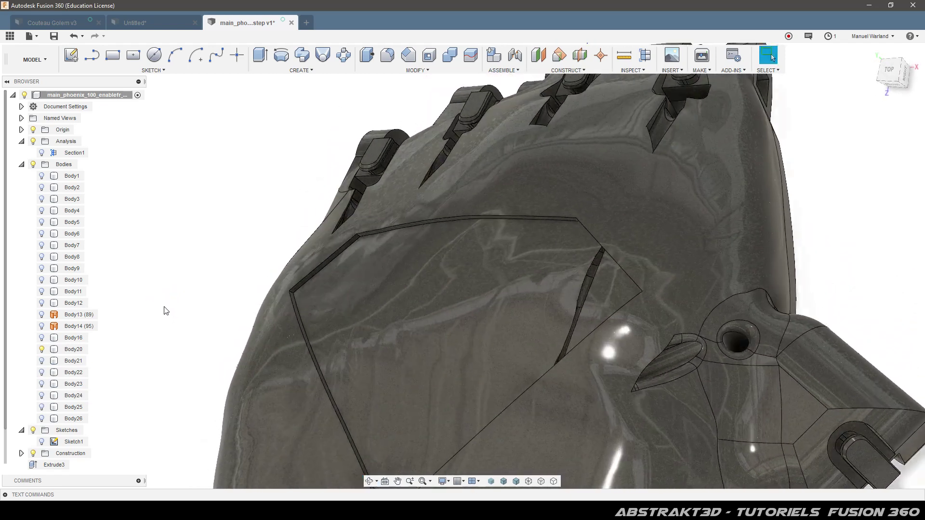
pyautogui.click(570, 379)
pyautogui.moveTo(570, 381)
pyautogui.keyDown('shift'); pyautogui.mouseDown(button='middle')
pyautogui.moveTo(550, 387)
pyautogui.moveTo(570, 384)
pyautogui.moveTo(588, 356)
pyautogui.moveTo(510, 366)
pyautogui.moveTo(557, 380)
pyautogui.mouseUp(button='middle'); pyautogui.keyUp('shift')
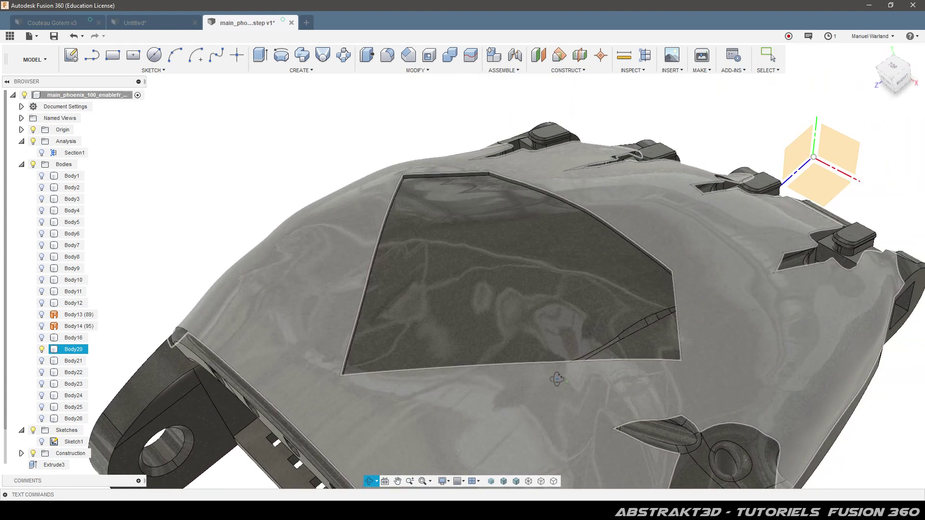
pyautogui.click(42, 420)
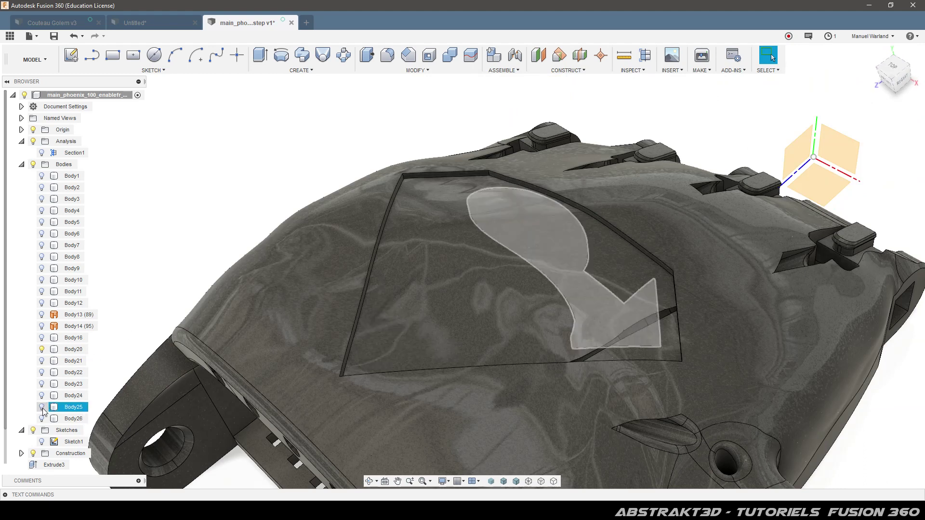
pyautogui.click(43, 409)
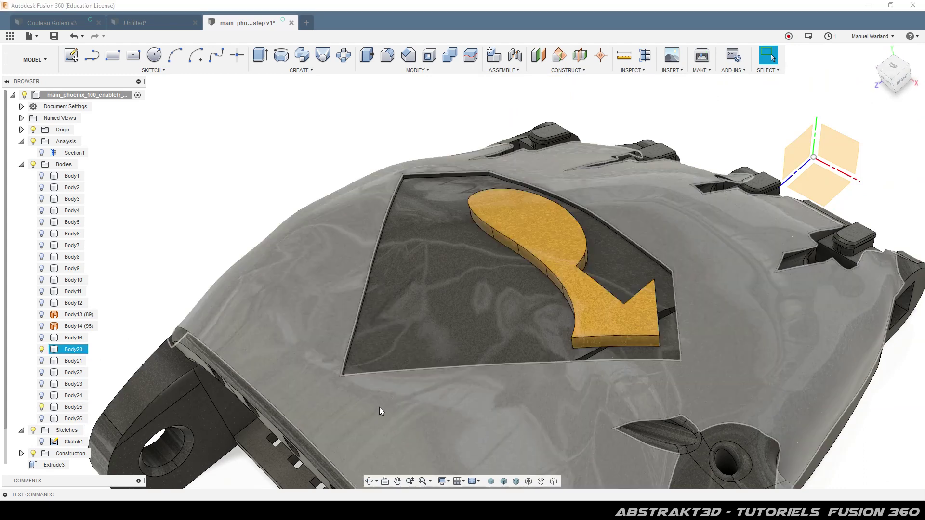
# - Toggle the display of the hand and the inner logo bodies Body24, Body25 and Body26 to examine the logo pieces on their own
pyautogui.click(41, 350)
pyautogui.click(41, 349)
pyautogui.keyDown('shift'); pyautogui.moveTo(506, 403); pyautogui.dragTo(527, 368, button='middle'); pyautogui.keyUp('shift')
pyautogui.press('Escape')
pyautogui.click(42, 418)
pyautogui.click(41, 395)
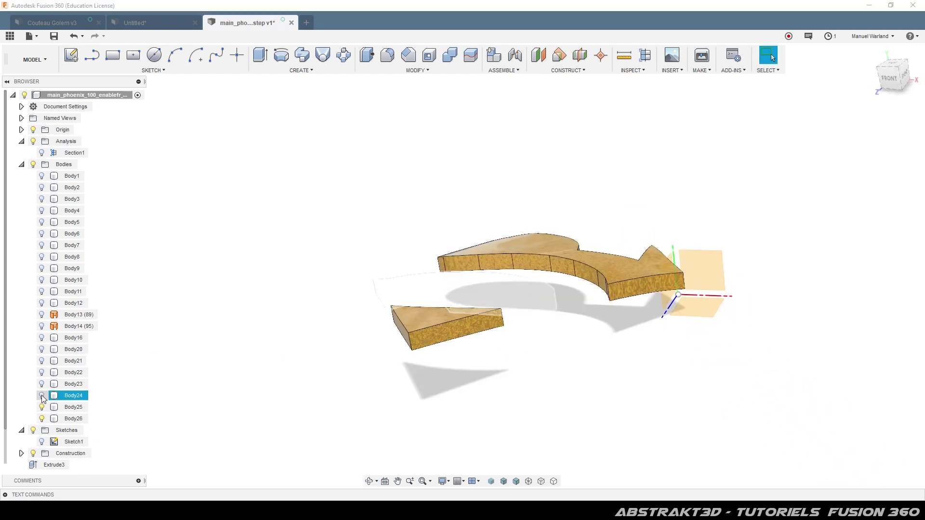
pyautogui.click(41, 407)
pyautogui.click(42, 419)
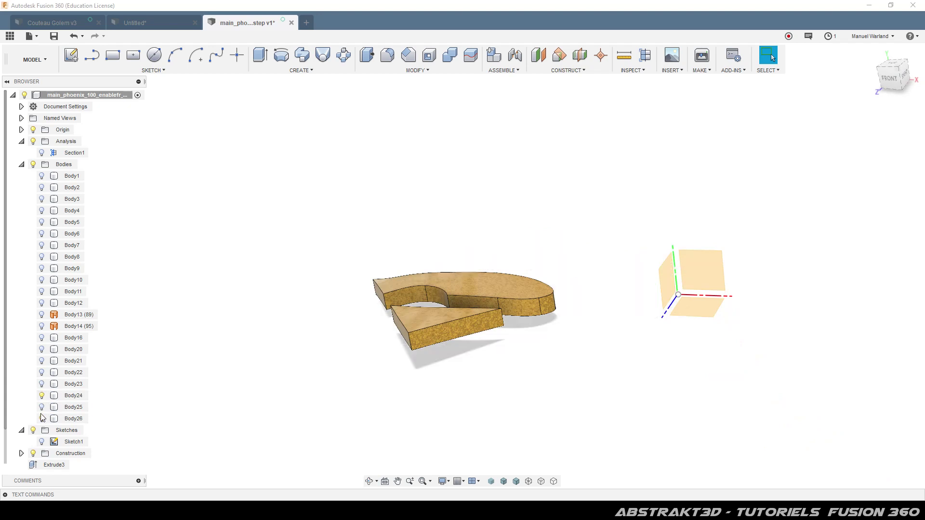
pyautogui.click(41, 395)
# - Display only the hand body, Body20, and examine the logo recess in its back from several angles
pyautogui.click(39, 339)
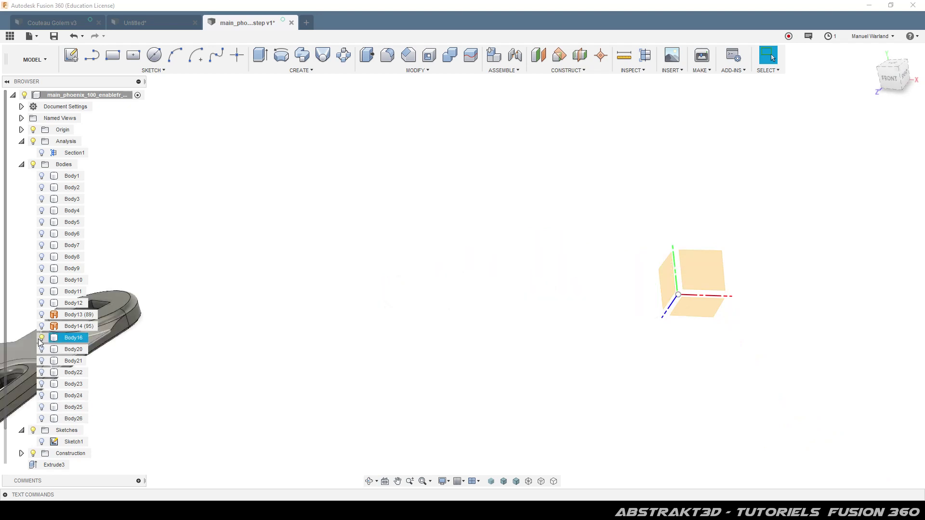
pyautogui.click(41, 338)
pyautogui.click(42, 349)
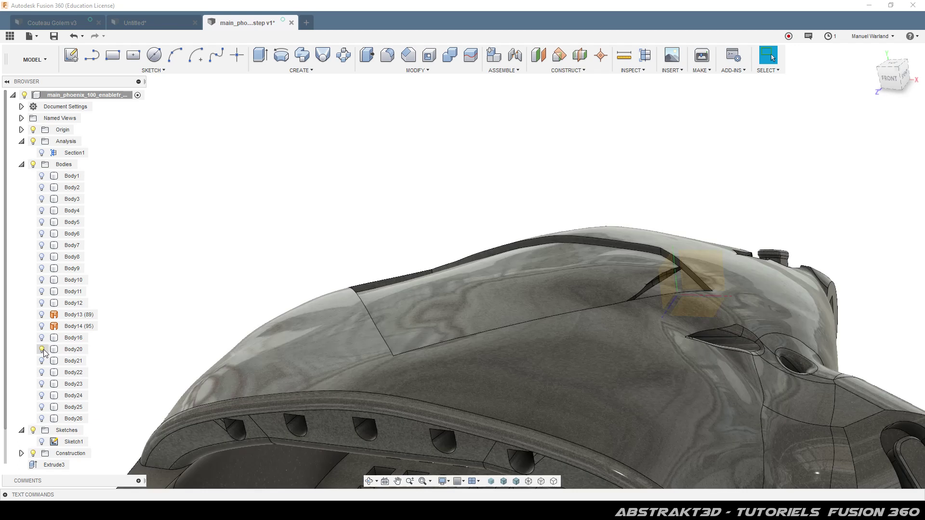
pyautogui.keyDown('shift'); pyautogui.moveTo(397, 313); pyautogui.dragTo(475, 330, button='middle'); pyautogui.keyUp('shift')
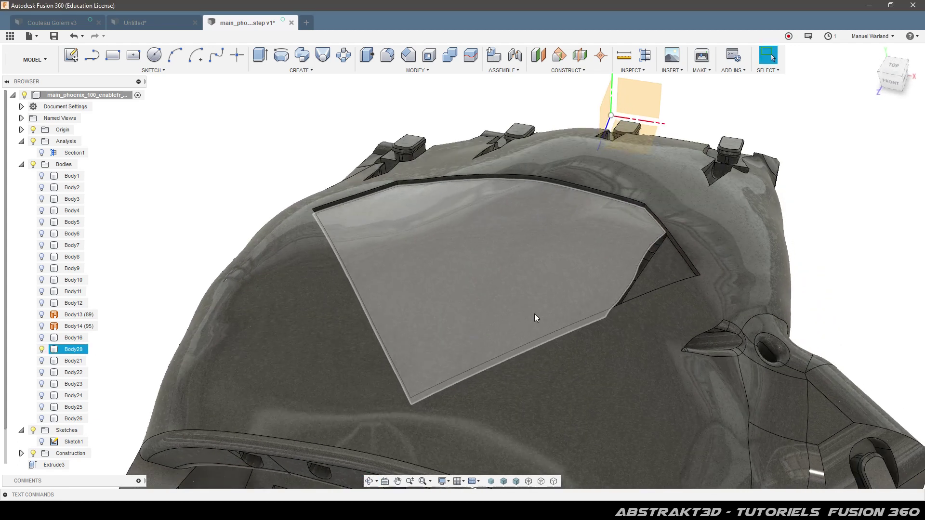
pyautogui.scroll(5, 707, 268)
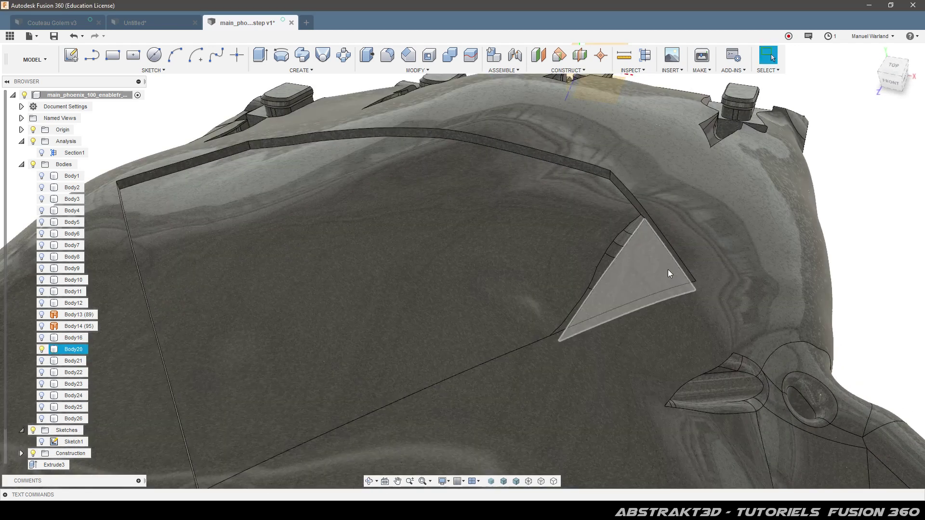
pyautogui.keyDown('shift'); pyautogui.moveTo(654, 277); pyautogui.dragTo(633, 289, button='middle'); pyautogui.keyUp('shift')
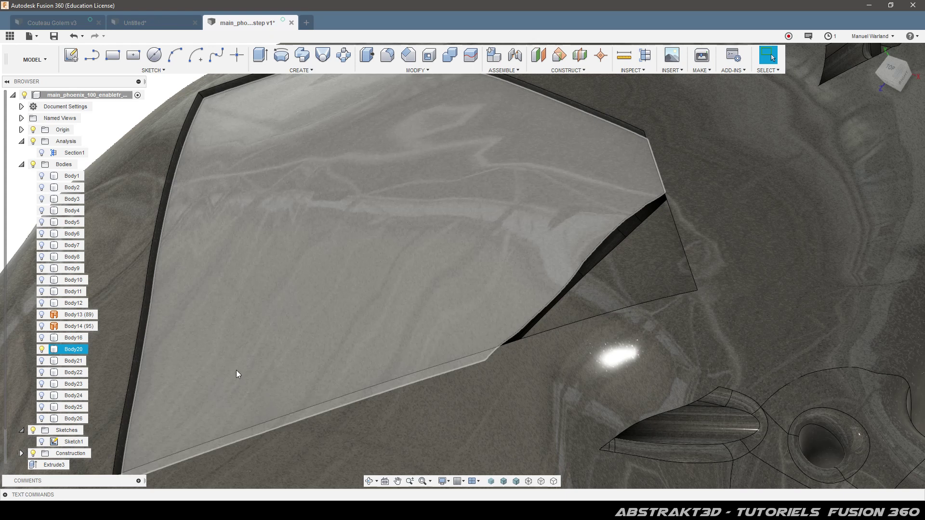
pyautogui.scroll(-3, 406, 205)
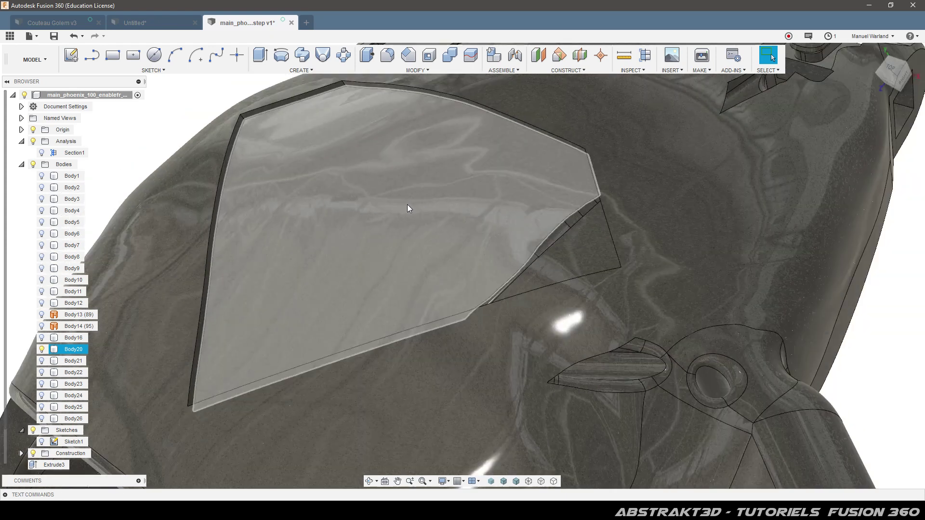
pyautogui.scroll(-3, 438, 205)
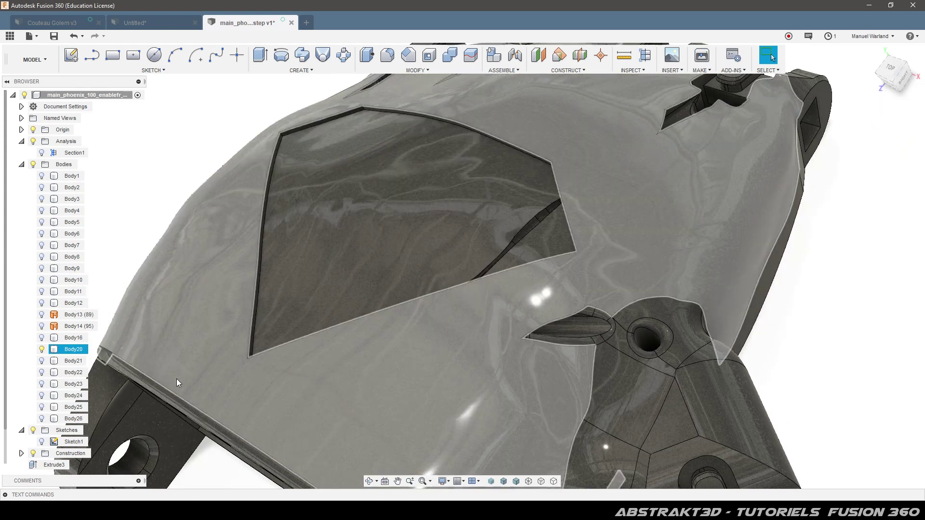
pyautogui.keyDown('shift'); pyautogui.moveTo(203, 351); pyautogui.dragTo(236, 335, button='middle'); pyautogui.keyUp('shift')
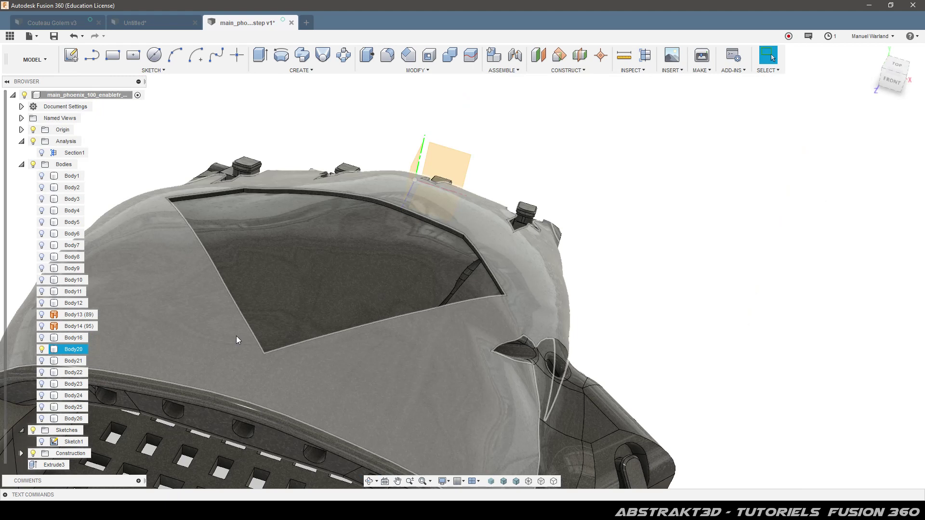
# - Undo the body visibility changes until the hand and all coloured logo bodies are displayed together
pyautogui.hotkey('ctrl', 'z')
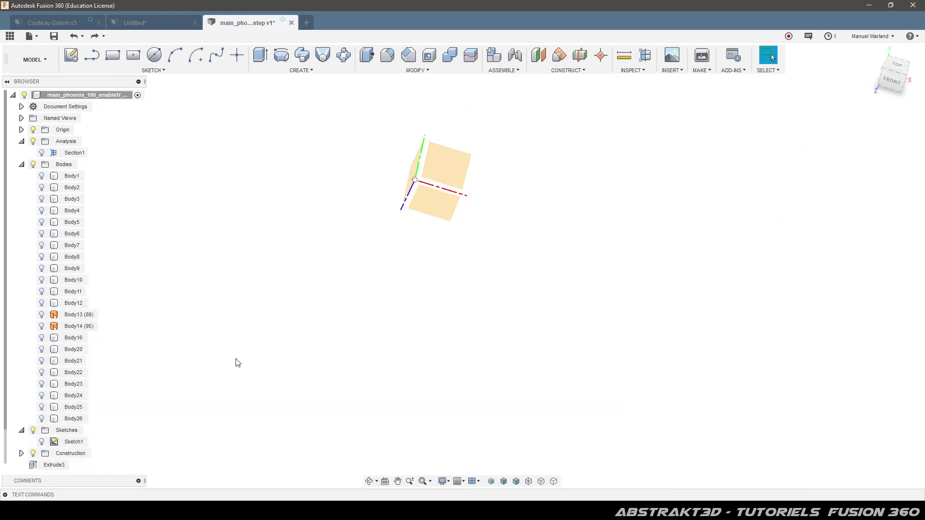
pyautogui.hotkey('ctrl', 'z')
pyautogui.hotkey('ctrl', 'z')
pyautogui.hotkey('ctrl', 'z')
pyautogui.hotkey('ctrl', 'z')
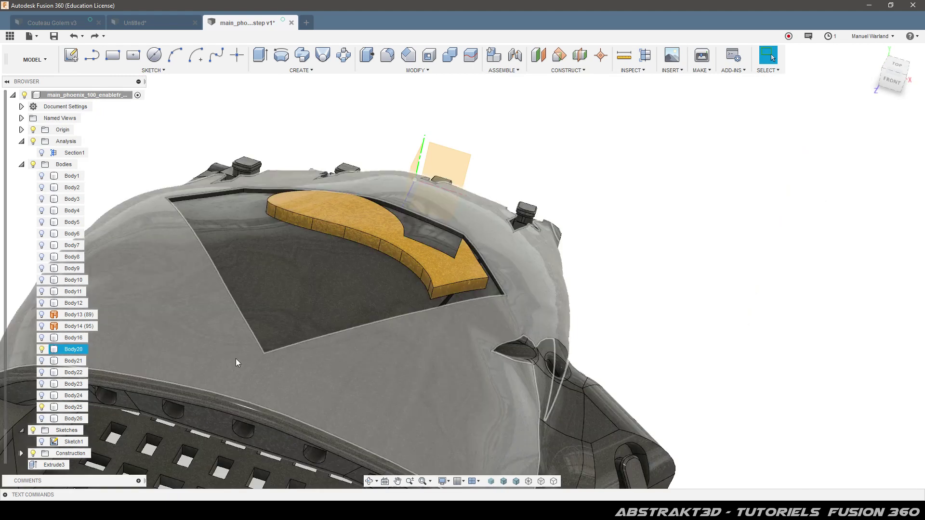
pyautogui.hotkey('ctrl', 'z')
pyautogui.hotkey('ctrl', 'z')
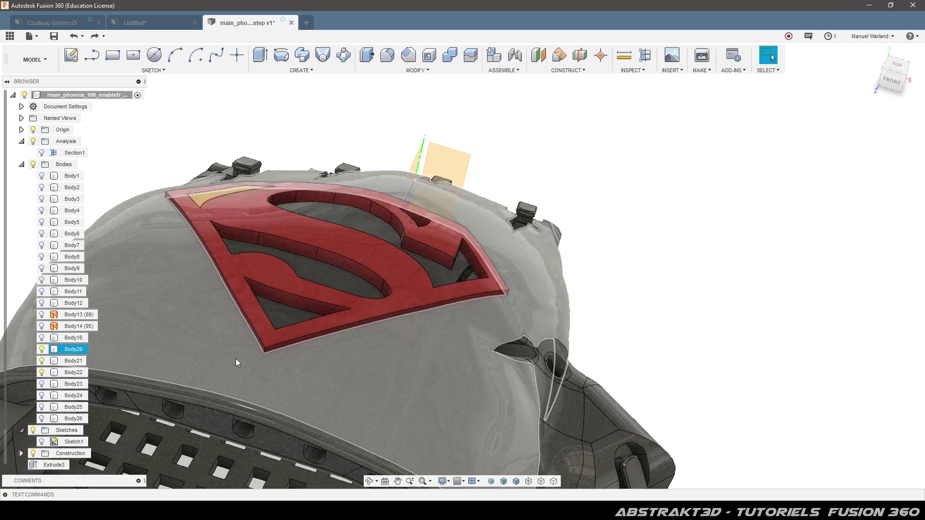
pyautogui.hotkey('ctrl', 'z')
pyautogui.hotkey('ctrl', 'z')
pyautogui.hotkey('ctrl', 'z')
pyautogui.hotkey('ctrl', 'z')
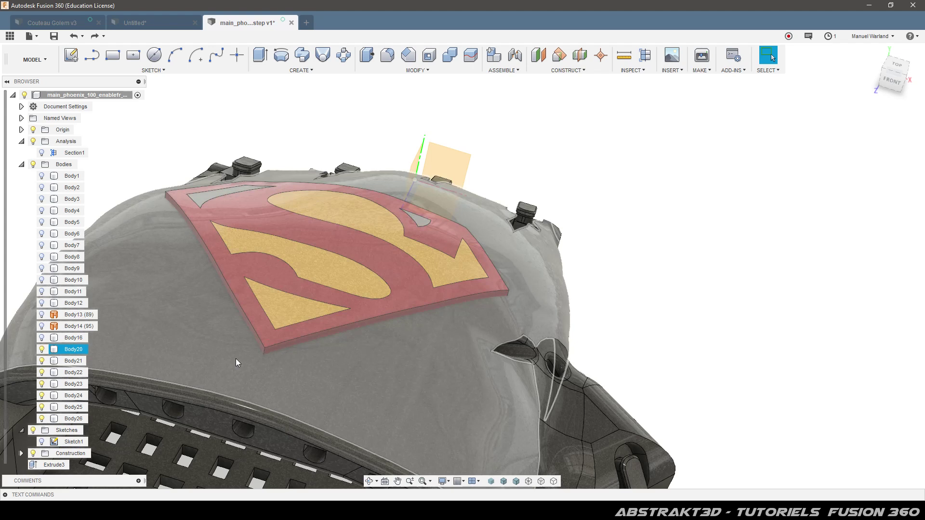
# - Undo the logo appearances and extrusions, back to the hand with only the Sketch1 logo profiles above it
pyautogui.hotkey('ctrl', 'z')
pyautogui.hotkey('ctrl', 'z')
pyautogui.hotkey('ctrl', 'z')
pyautogui.hotkey('ctrl', 'z')
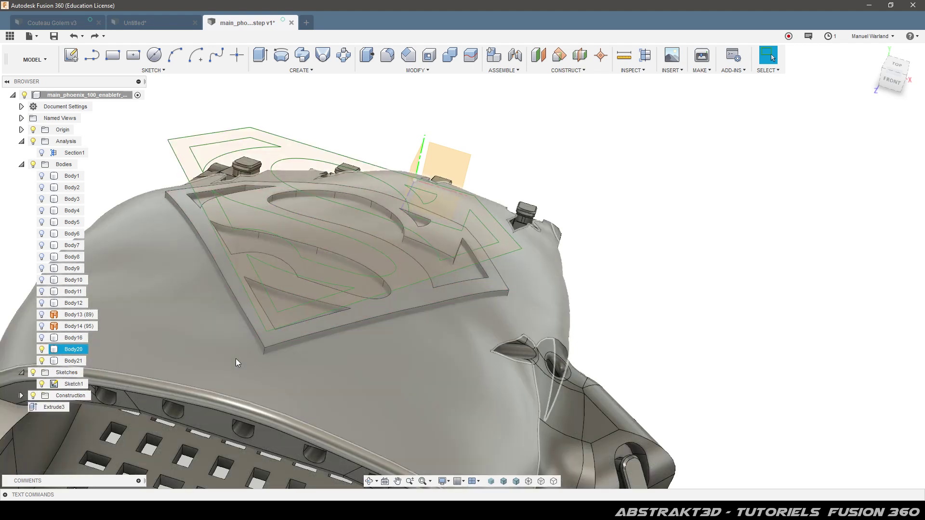
pyautogui.hotkey('ctrl', 'z')
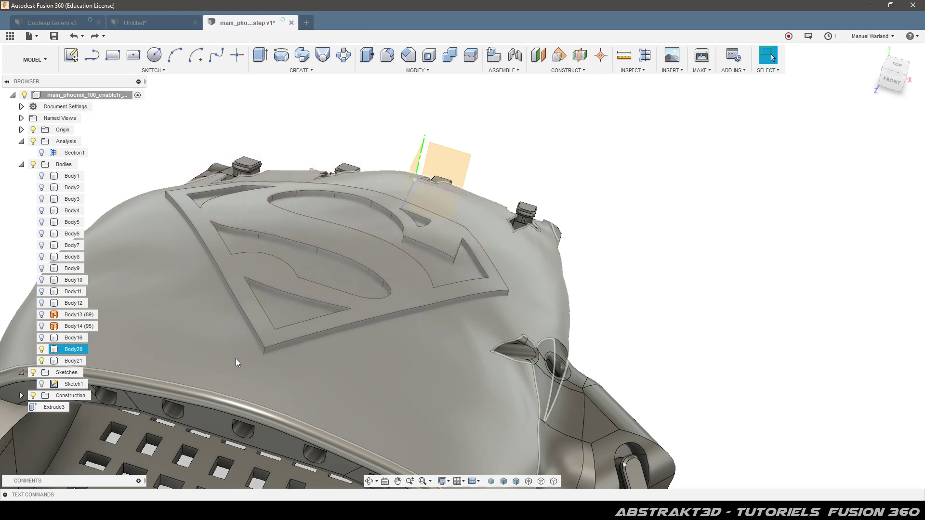
pyautogui.hotkey('ctrl', 'z')
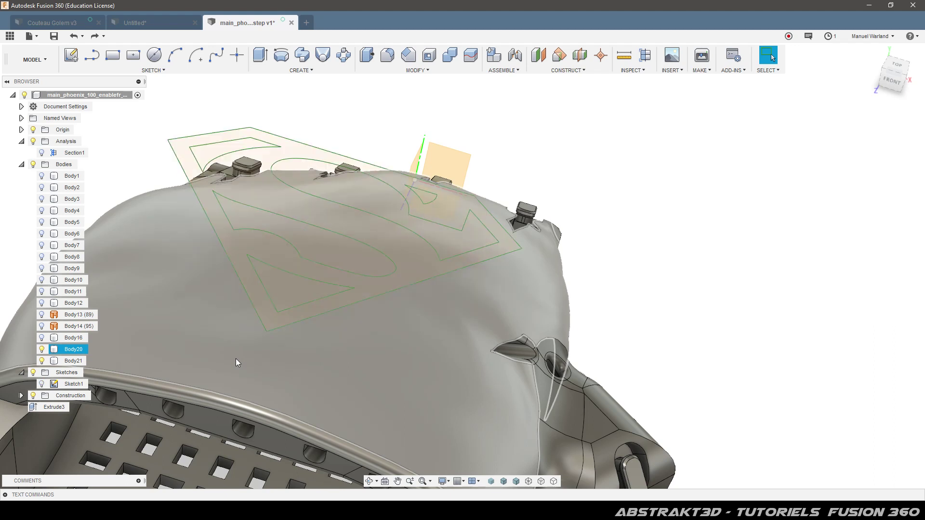
# - Set up a two-sided Extrude of the outer Superman logo profile with a Side 1 distance of -0.5 mm
pyautogui.moveTo(228, 366)
pyautogui.keyDown('shift'); pyautogui.mouseDown(button='middle')
pyautogui.moveTo(275, 338)
pyautogui.moveTo(343, 356)
pyautogui.moveTo(303, 320)
pyautogui.moveTo(482, 385)
pyautogui.moveTo(576, 404)
pyautogui.moveTo(403, 276)
pyautogui.mouseUp(button='middle'); pyautogui.keyUp('shift')
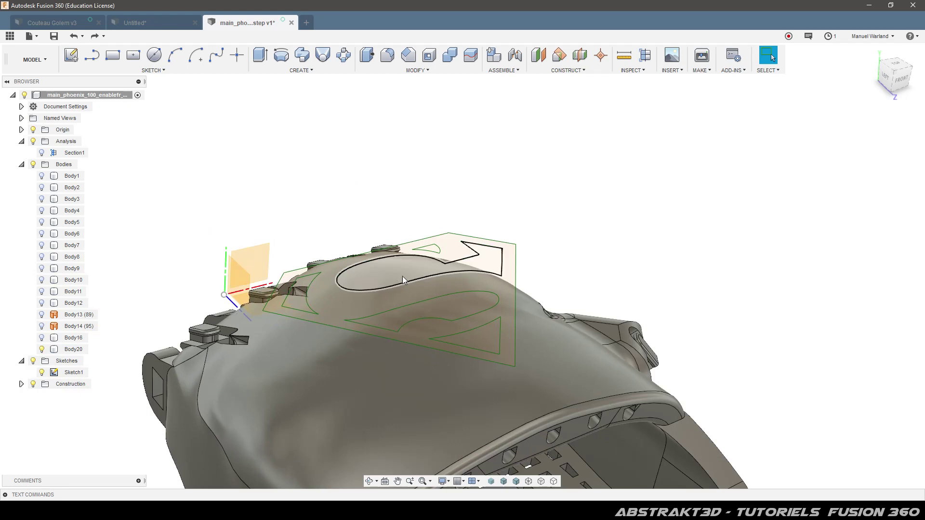
pyautogui.click(423, 290)
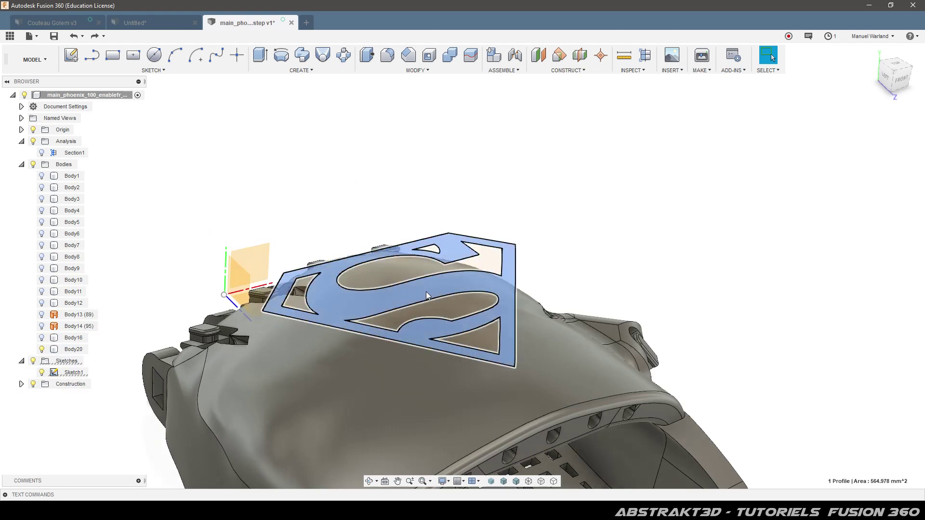
pyautogui.click(261, 55)
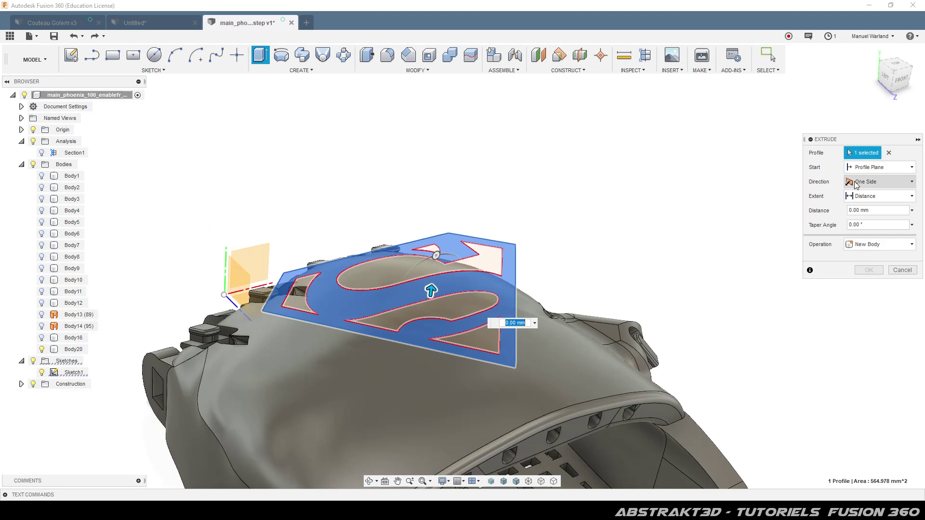
pyautogui.click(885, 184)
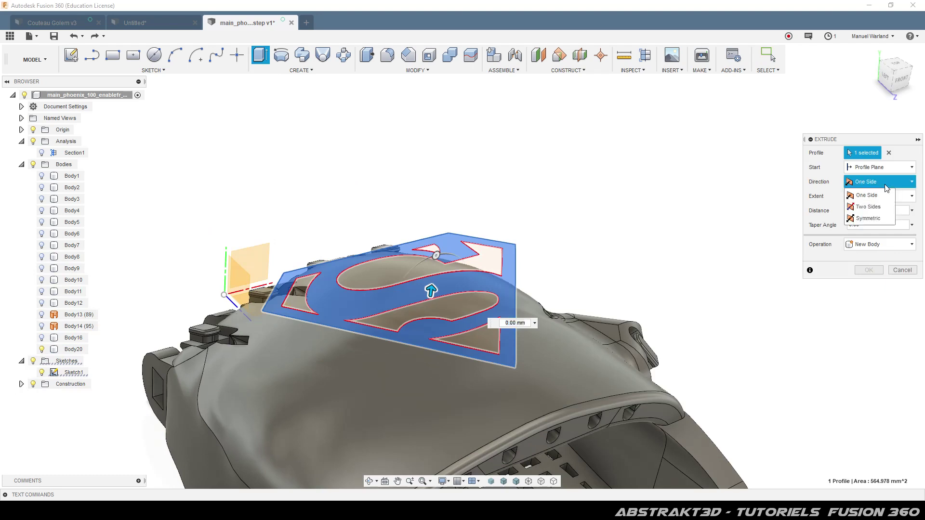
pyautogui.click(873, 208)
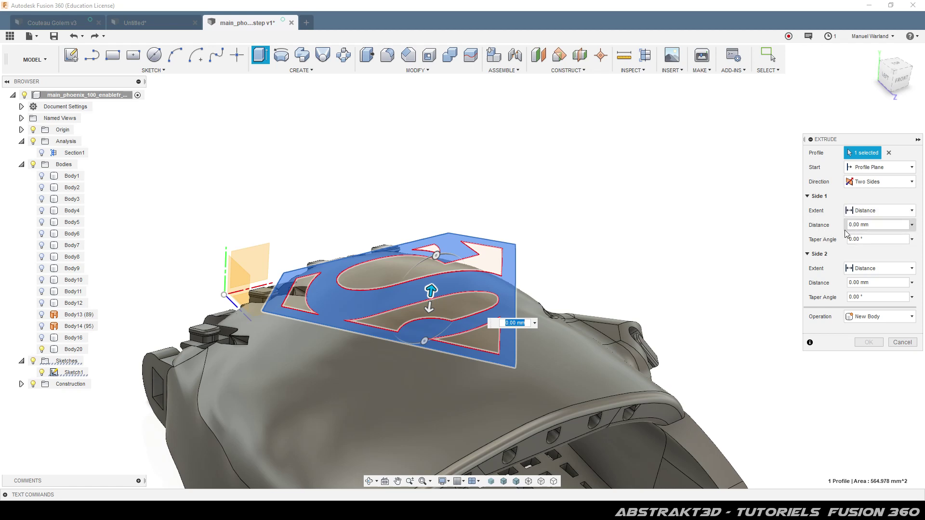
pyautogui.click(877, 224)
pyautogui.write('-0.')
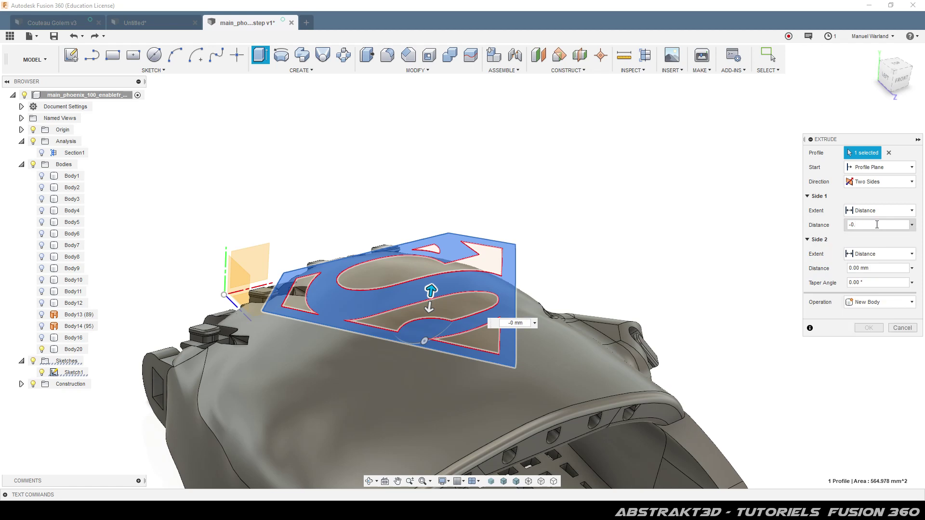
pyautogui.write('5')
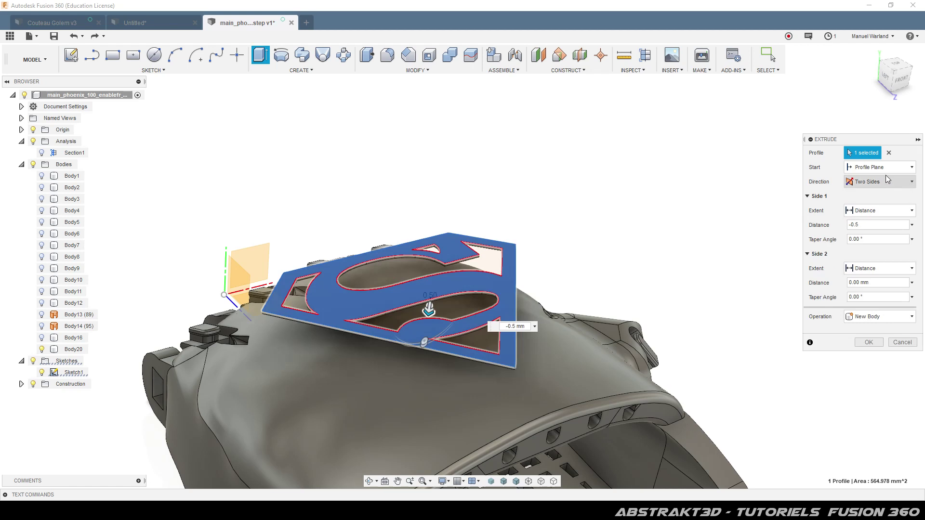
# - Make the logo extrusion start from an object, using the curved back face of the hand, Body20
pyautogui.click(888, 167)
pyautogui.click(871, 204)
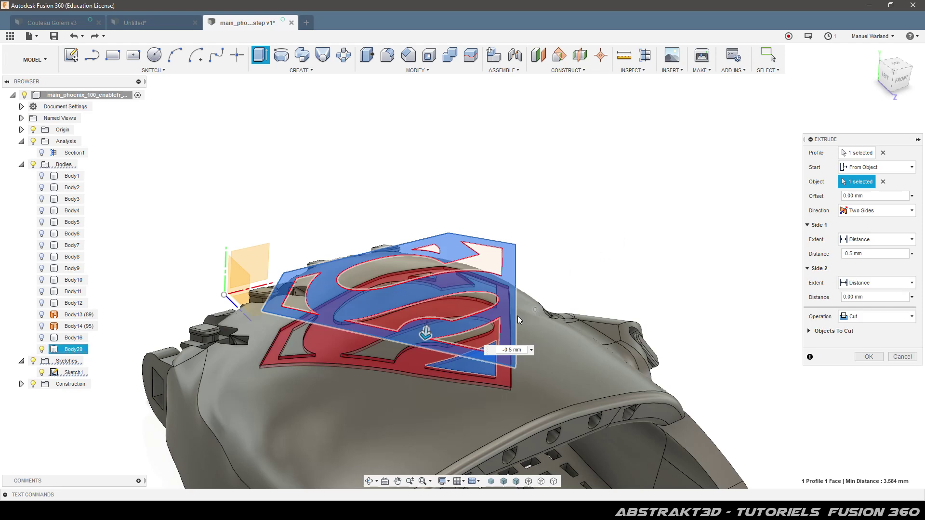
pyautogui.keyDown('shift'); pyautogui.moveTo(507, 321); pyautogui.dragTo(421, 278, button='middle'); pyautogui.keyUp('shift')
pyautogui.keyDown('shift'); pyautogui.moveTo(463, 344); pyautogui.dragTo(534, 315, button='middle'); pyautogui.keyUp('shift')
# - Set the Side 2 distance to -1 mm and create the outer logo extrusion as a new body
pyautogui.doubleClick(879, 297)
pyautogui.tripleClick(879, 297)
pyautogui.write('-1')
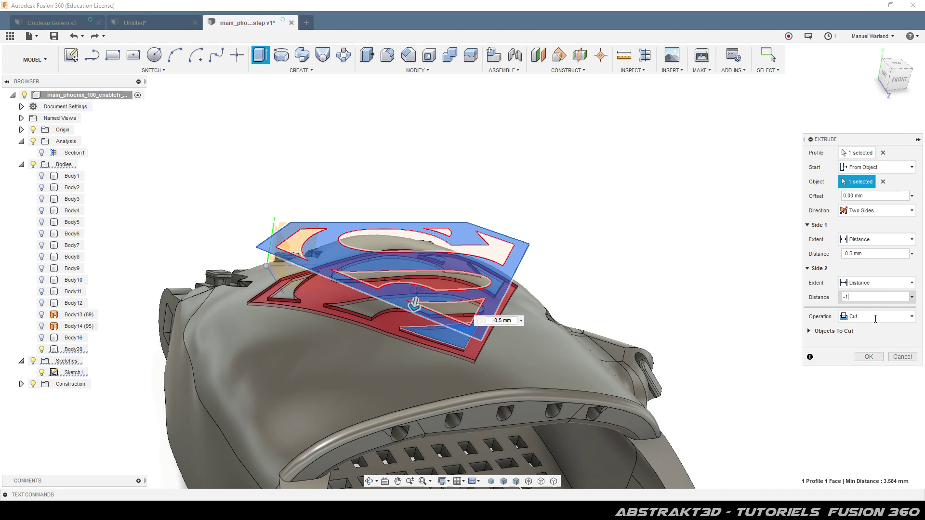
pyautogui.click(866, 317)
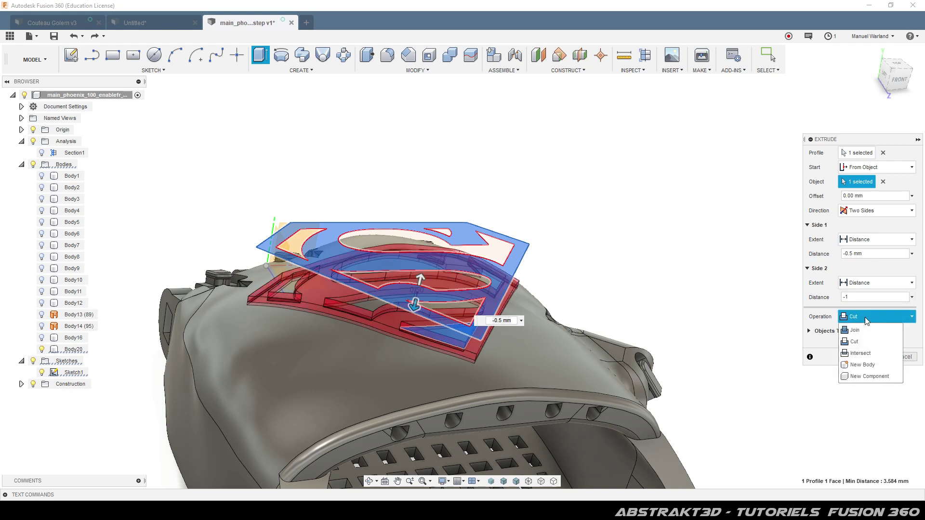
pyautogui.click(866, 368)
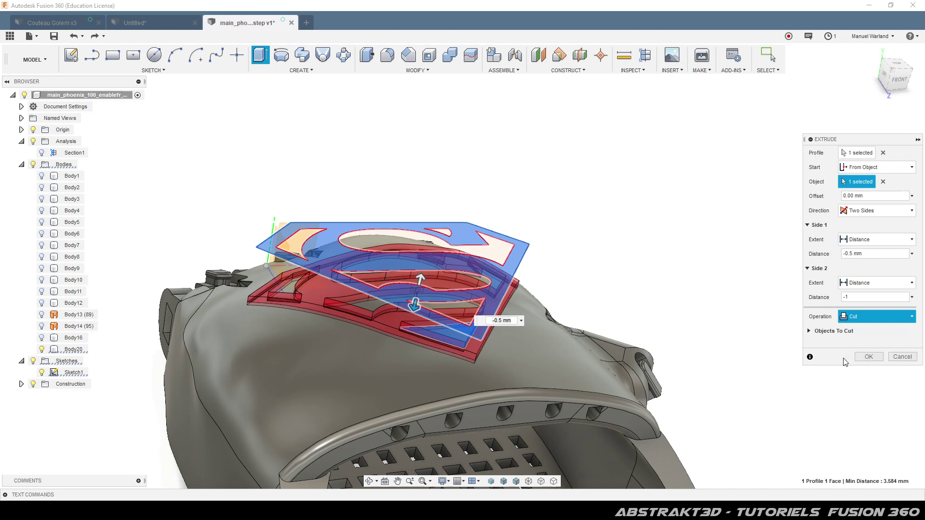
pyautogui.click(868, 343)
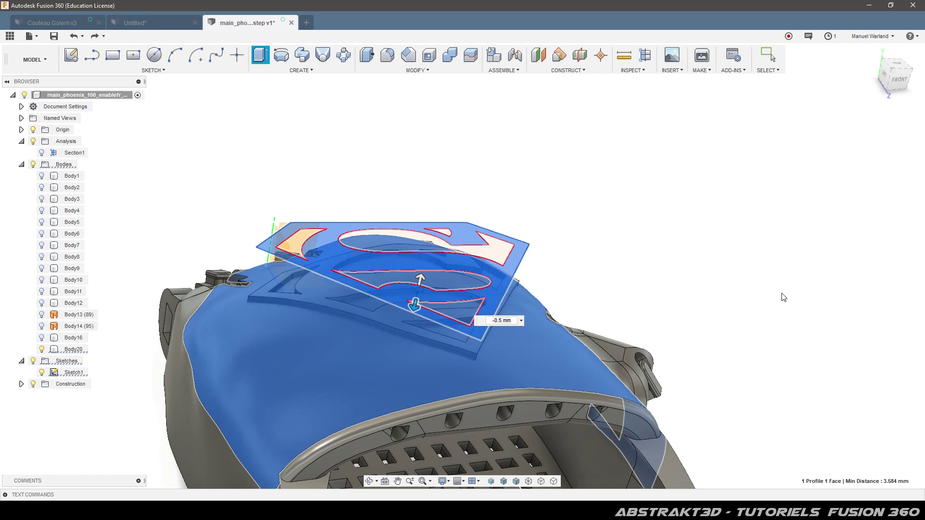
pyautogui.press('Return')
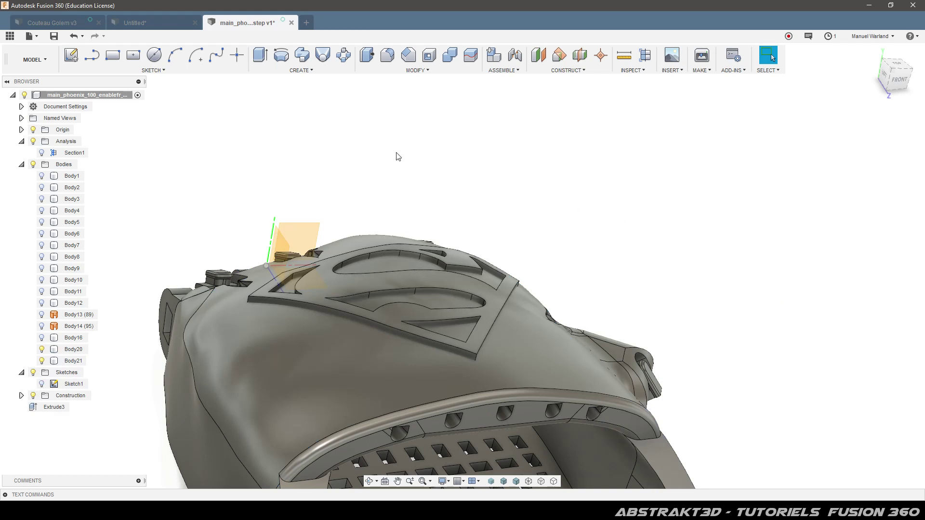
# - Show Sketch1 and start an Extrude of the five inner profiles of the Superman logo
pyautogui.click(41, 384)
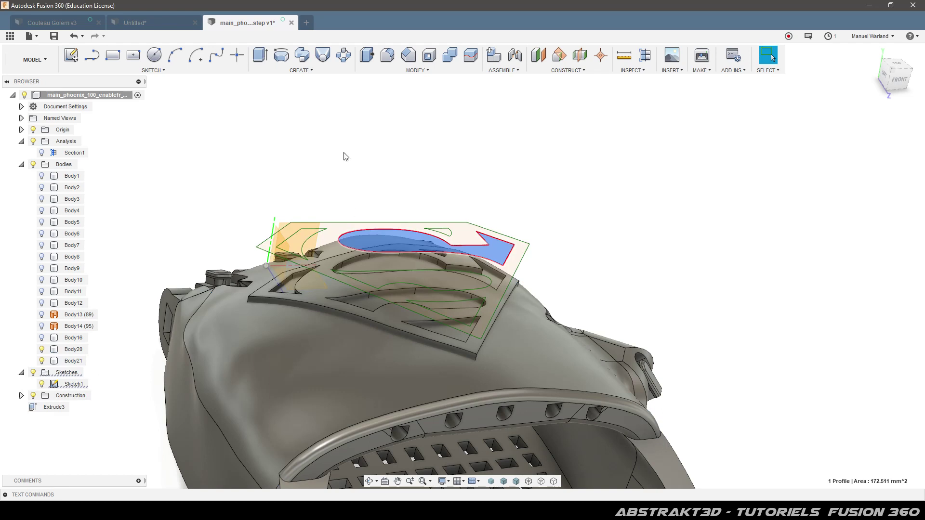
pyautogui.click(260, 55)
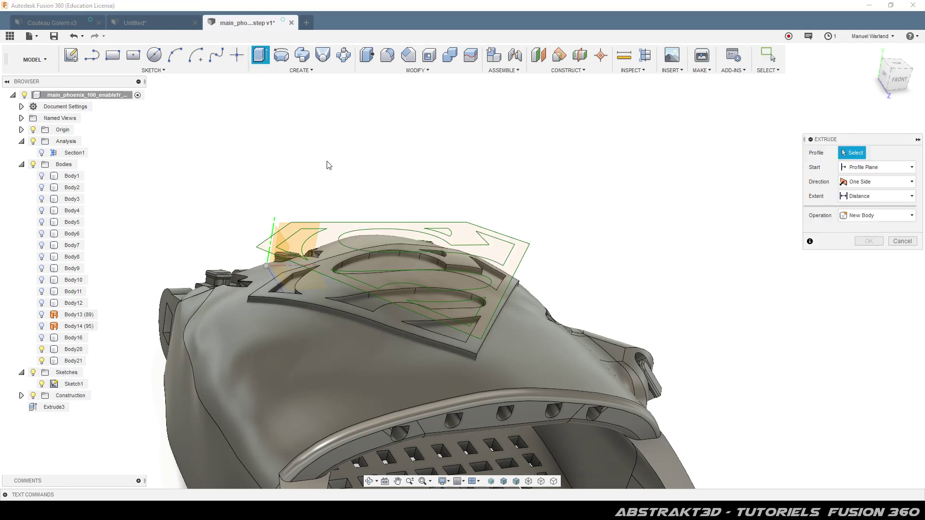
pyautogui.click(363, 242)
pyautogui.click(314, 243)
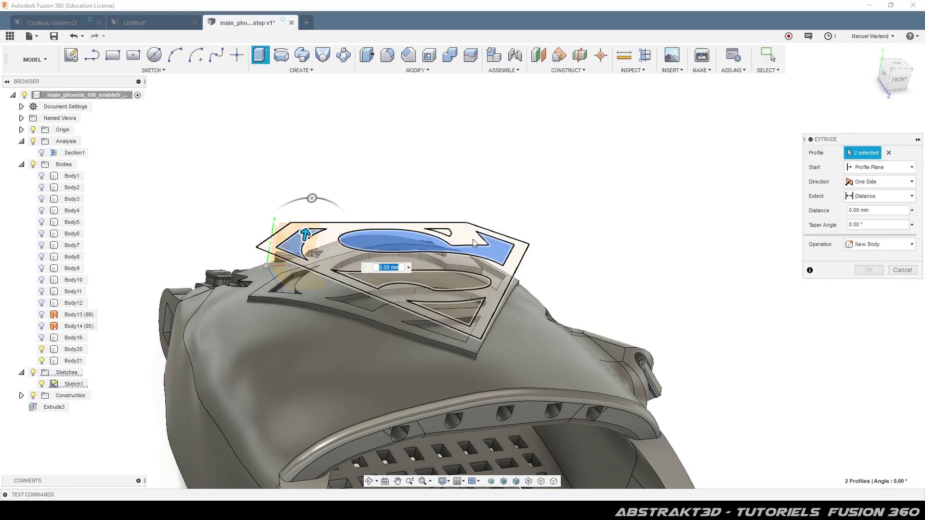
pyautogui.click(449, 235)
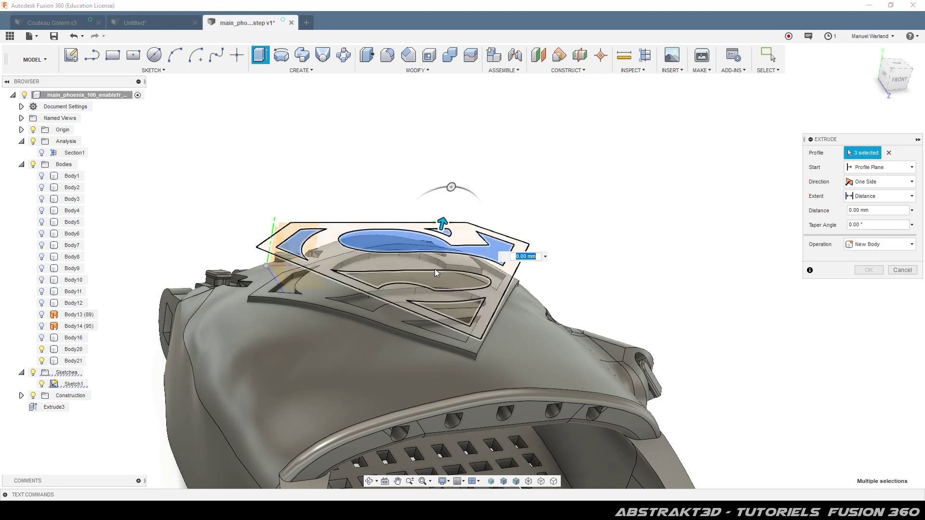
pyautogui.click(424, 279)
pyautogui.click(461, 312)
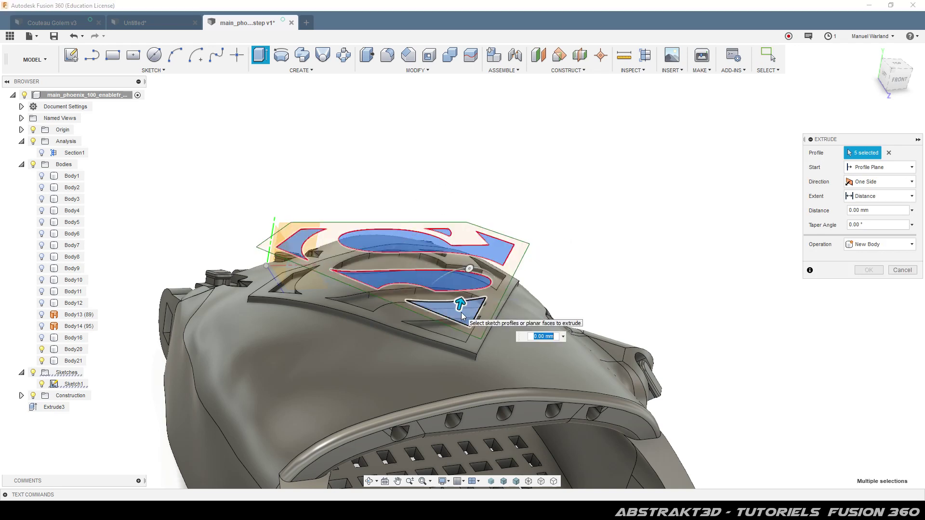
# - Make the inner-profile extrusion start from an object, using the curved back face of the hand, Body20
pyautogui.click(903, 168)
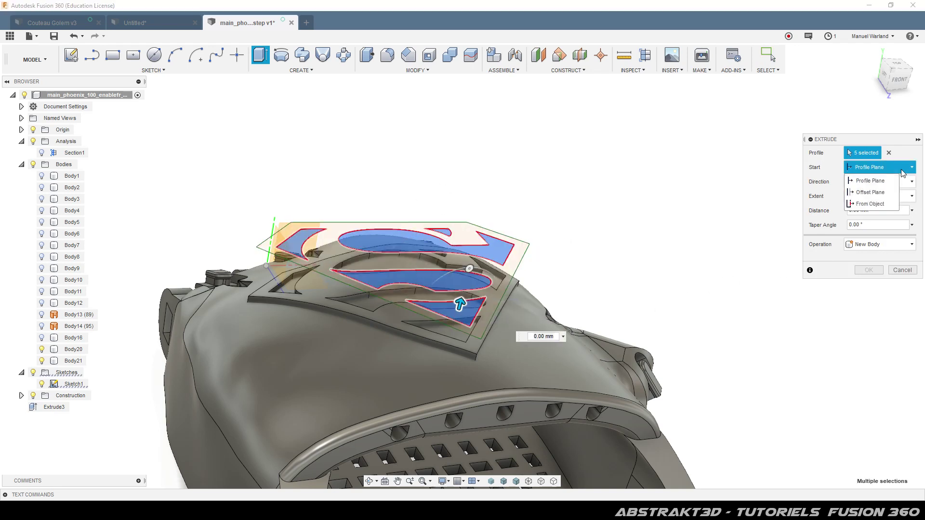
pyautogui.click(876, 206)
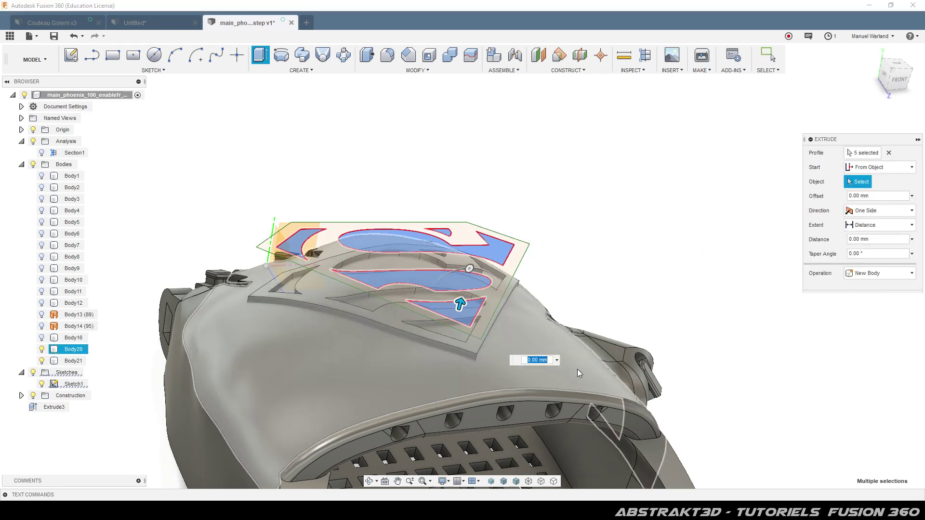
pyautogui.click(577, 369)
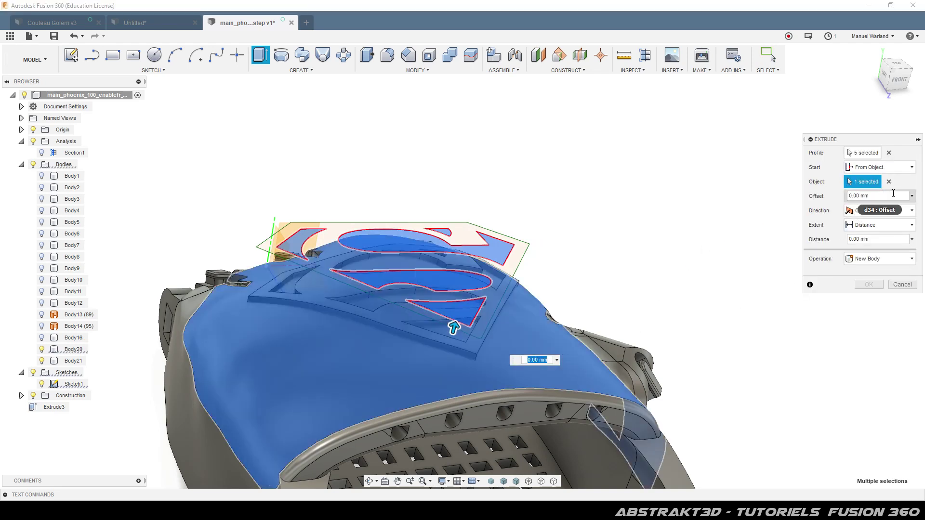
# - Set the inner logo extrusion to two sides, with -0.5 mm on Side 1 and -1 mm on Side 2
pyautogui.click(880, 210)
pyautogui.click(870, 235)
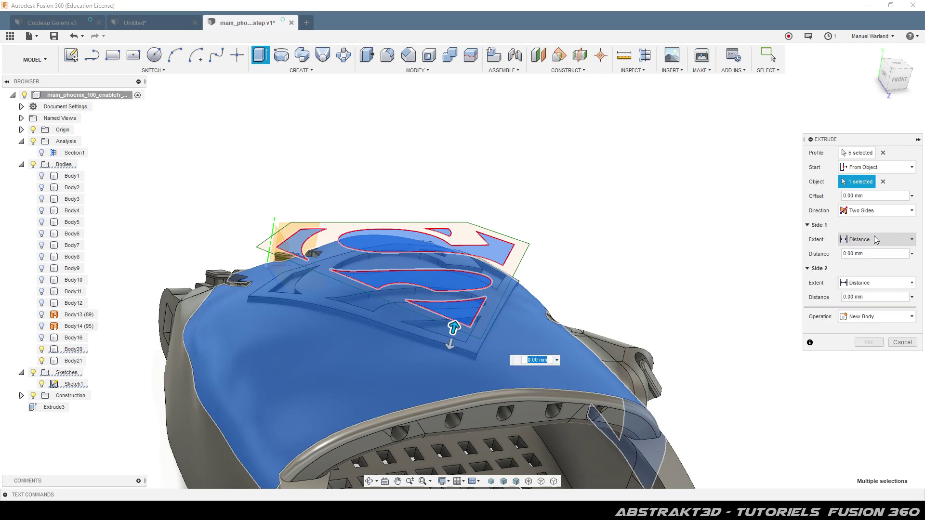
pyautogui.click(870, 255)
pyautogui.write('-0.5')
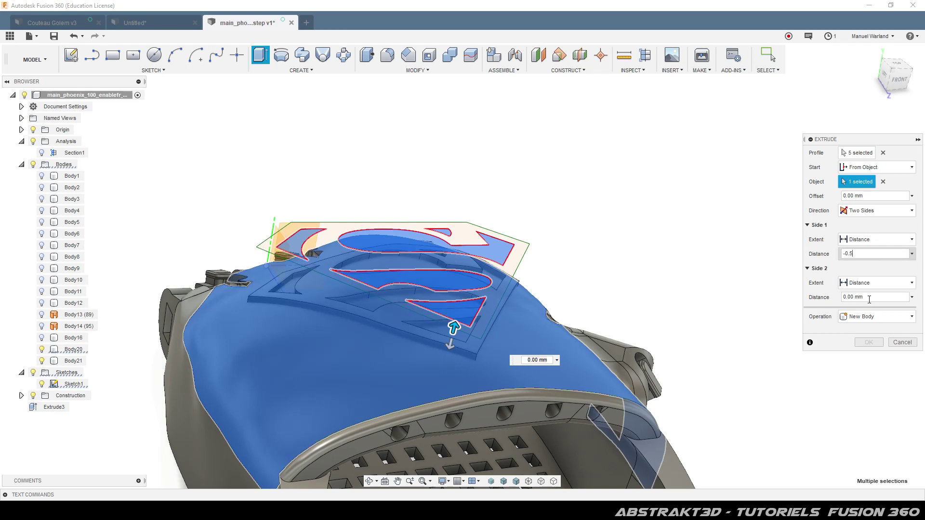
pyautogui.click(870, 298)
pyautogui.write('-1')
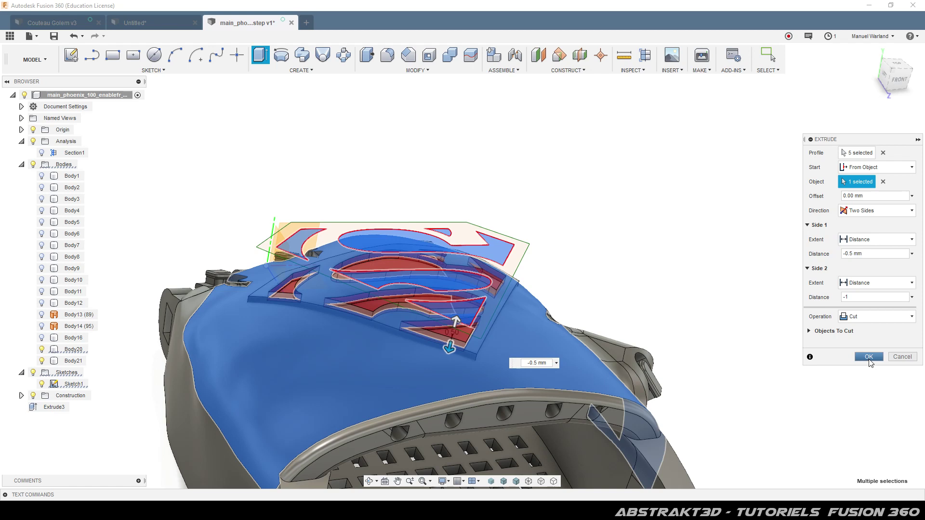
# - Create the inner logo extrusion with the New Body operation and hide Sketch1
pyautogui.click(876, 316)
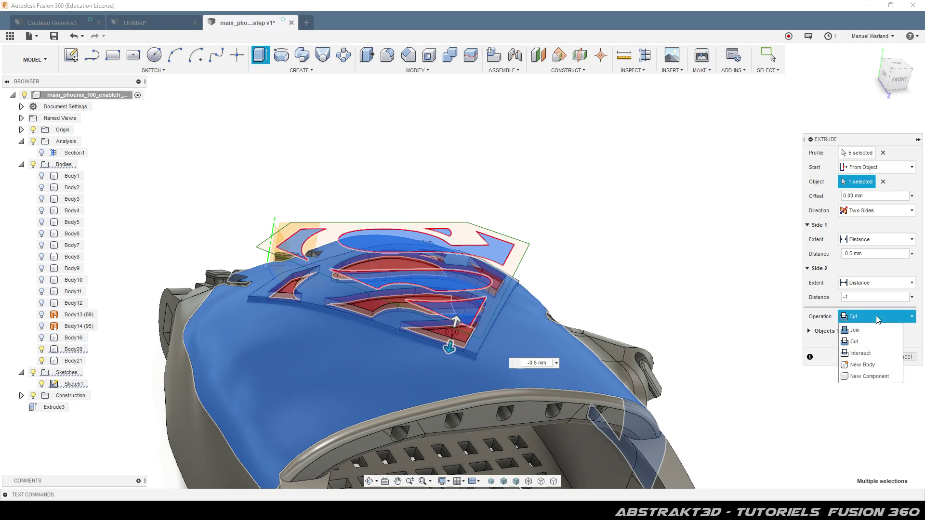
pyautogui.press('Escape')
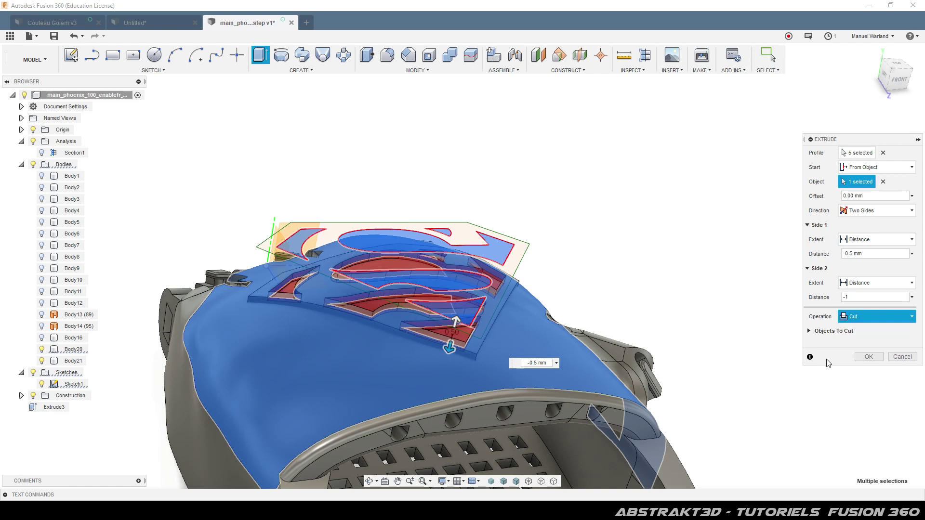
pyautogui.click(871, 357)
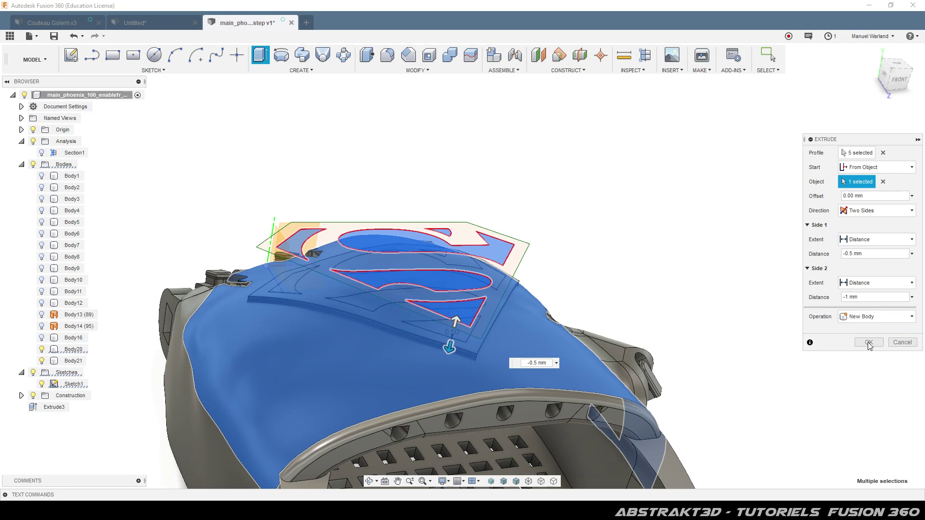
pyautogui.click(868, 343)
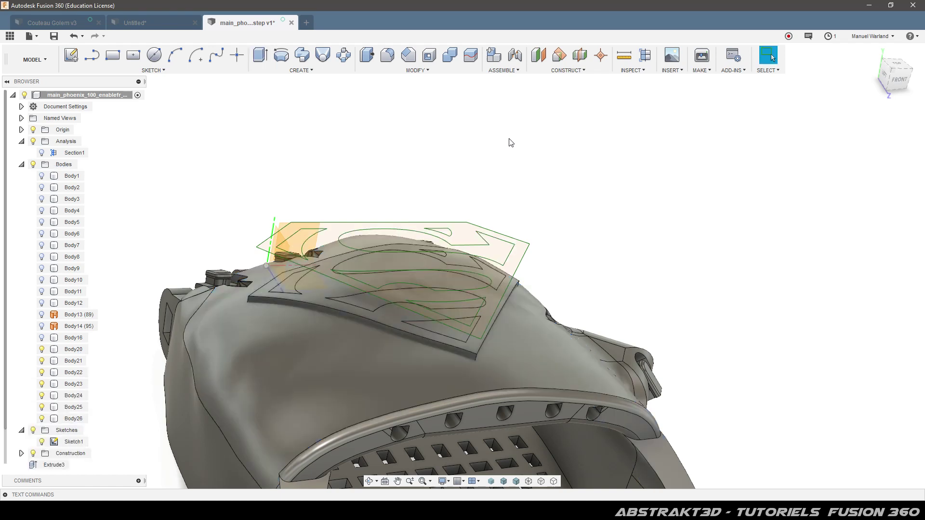
pyautogui.click(42, 442)
# - Combine with the Cut operation, subtracting logo bodies Body21 to Body26 from the hand, Body20, while keeping the tools
pyautogui.click(451, 56)
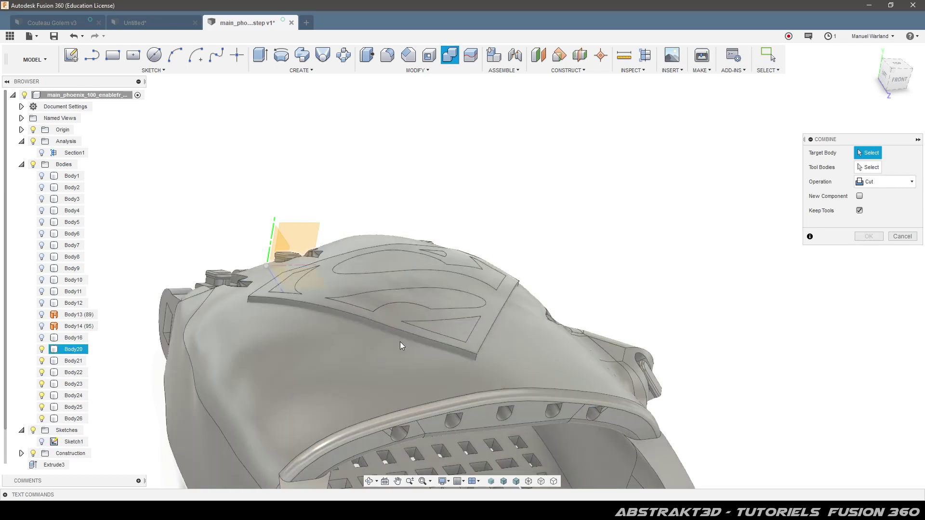
pyautogui.click(400, 342)
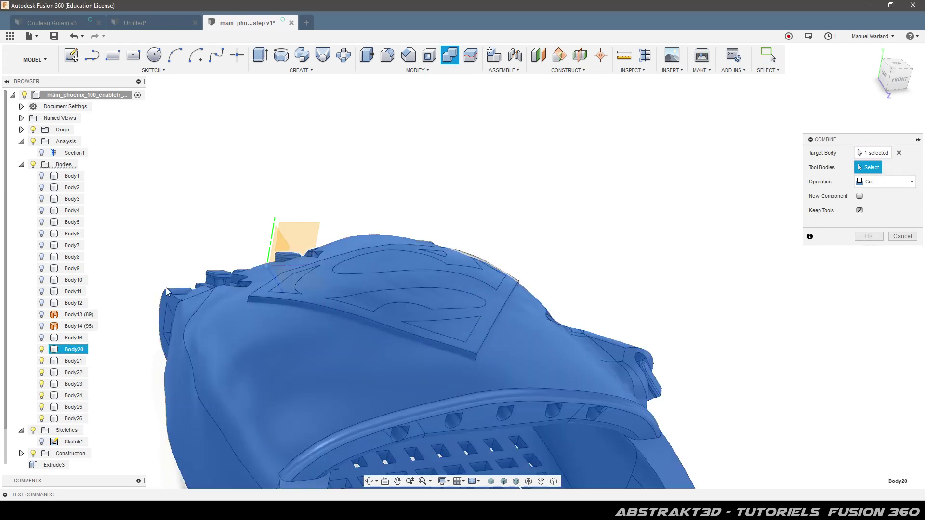
pyautogui.click(72, 362)
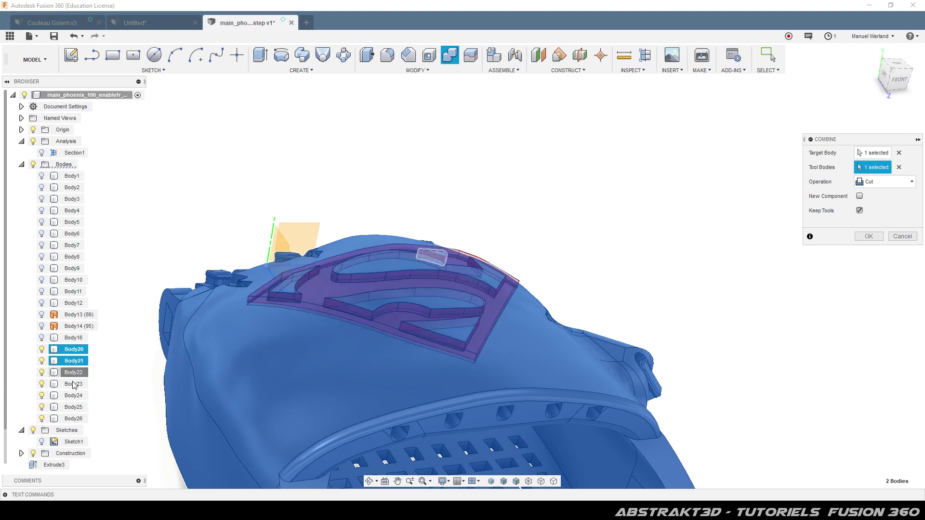
pyautogui.click(69, 374)
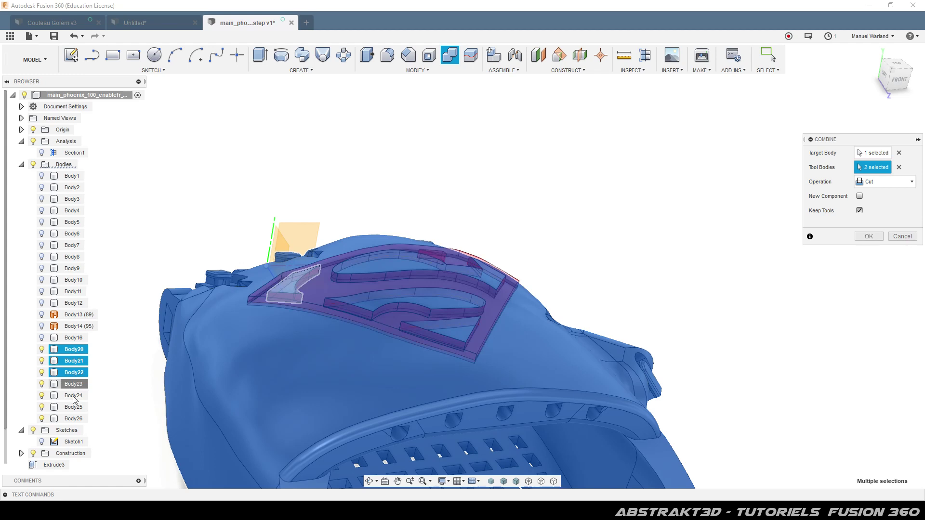
pyautogui.click(74, 385)
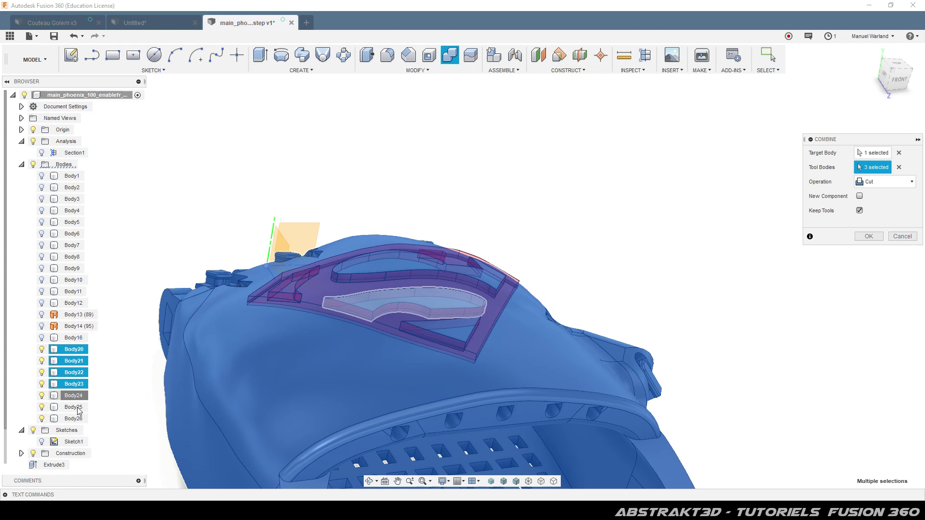
pyautogui.click(75, 396)
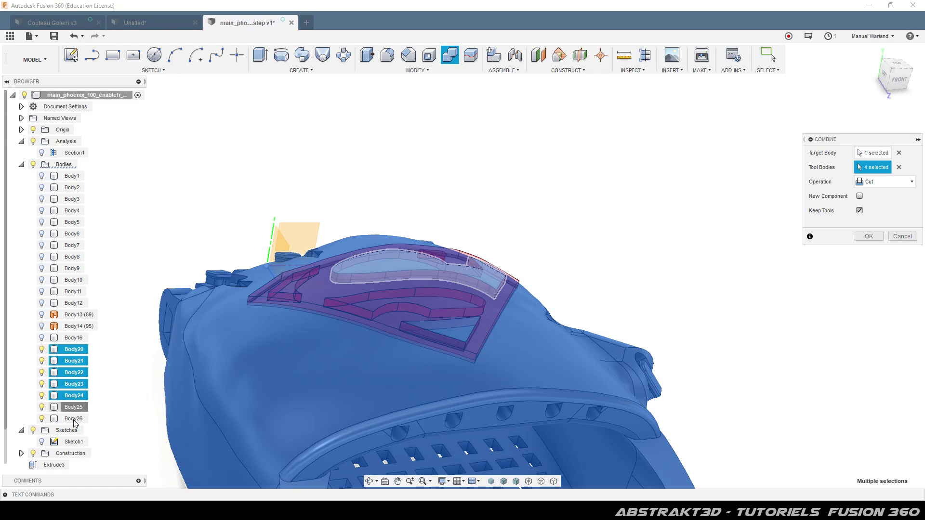
pyautogui.click(74, 424)
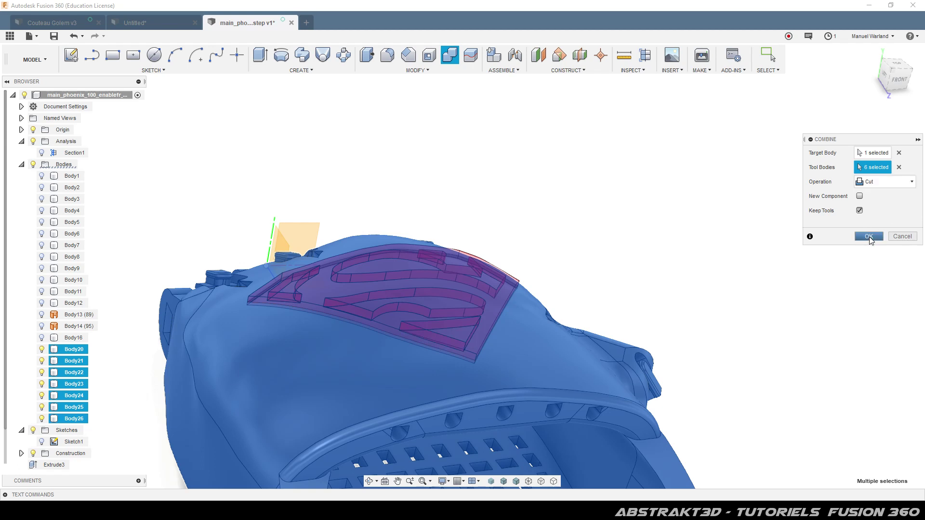
pyautogui.click(869, 237)
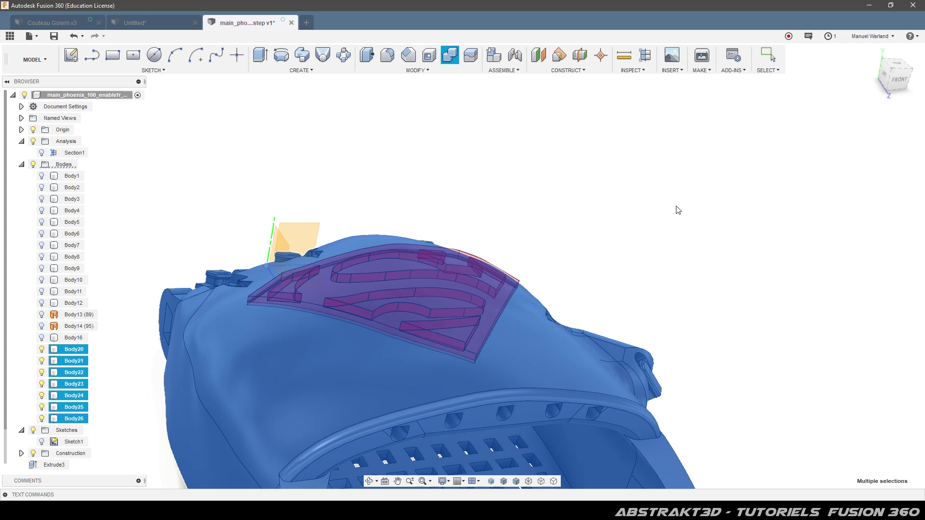
pyautogui.press('Escape')
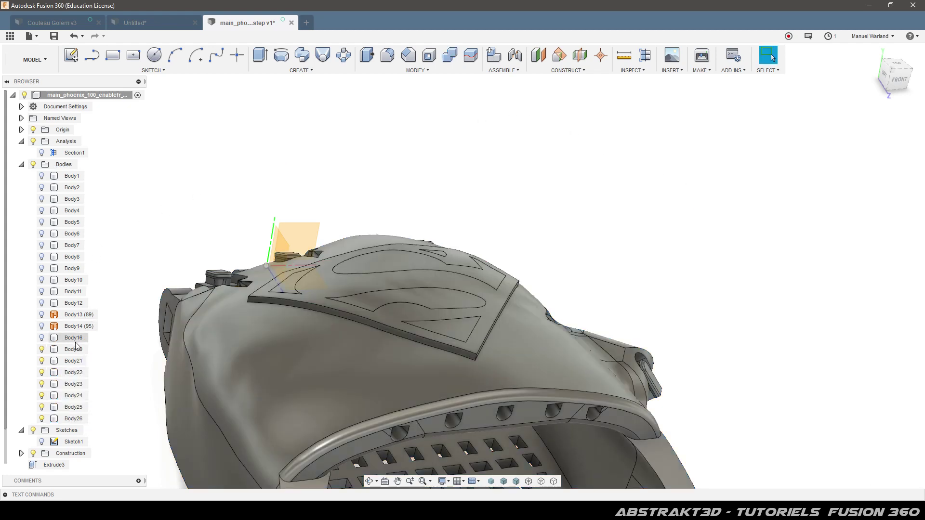
# - Hide logo bodies Body21 to Body26 to inspect the recess cut into the back of the hand
pyautogui.click(67, 359)
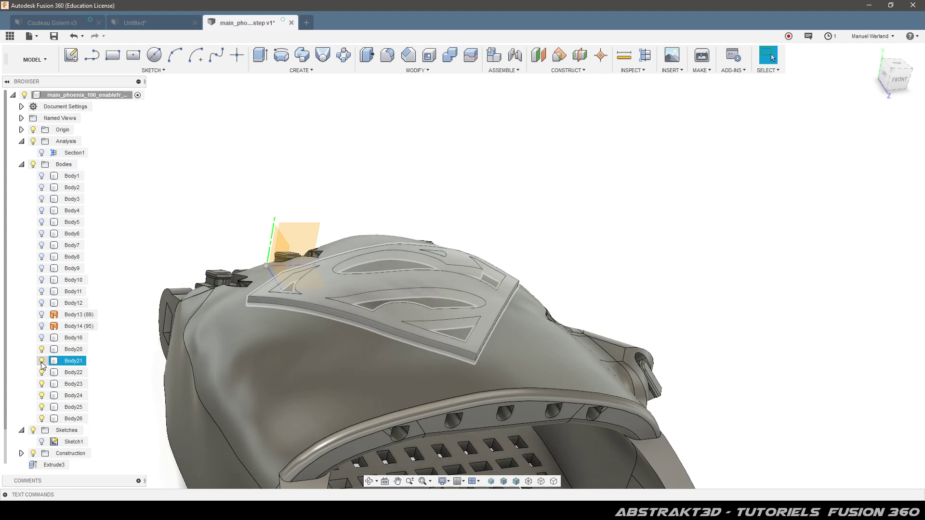
pyautogui.click(41, 362)
pyautogui.moveTo(522, 268); pyautogui.dragTo(501, 338)
pyautogui.press('Escape')
pyautogui.click(41, 372)
pyautogui.click(42, 384)
pyautogui.click(41, 396)
pyautogui.click(41, 407)
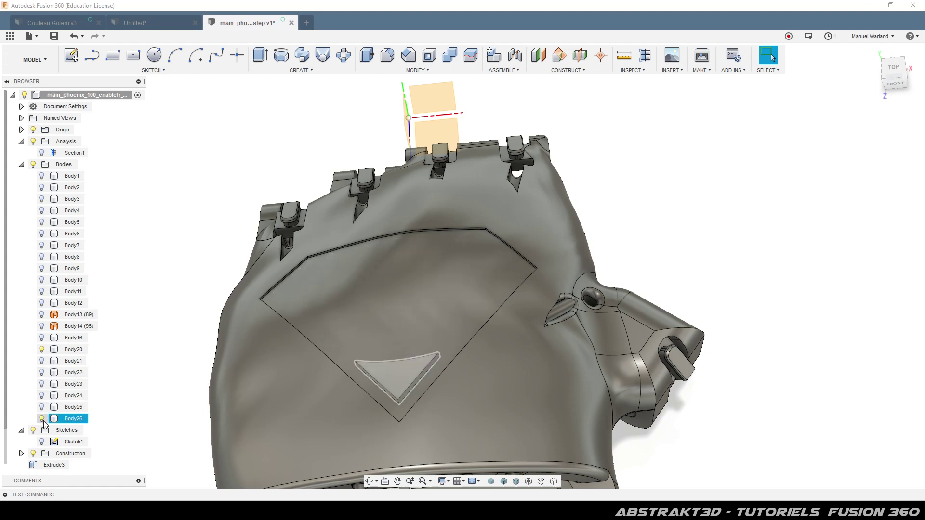
pyautogui.click(42, 419)
# - Show logo bodies Body26 to Body21 again one by one to check how they fit in the recess
pyautogui.click(42, 418)
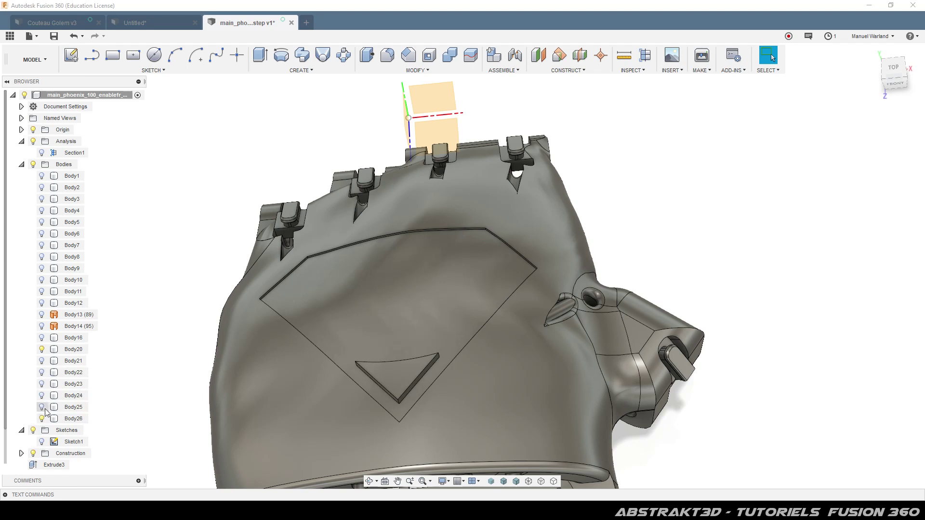
pyautogui.click(41, 407)
pyautogui.click(42, 395)
pyautogui.click(41, 384)
pyautogui.click(42, 373)
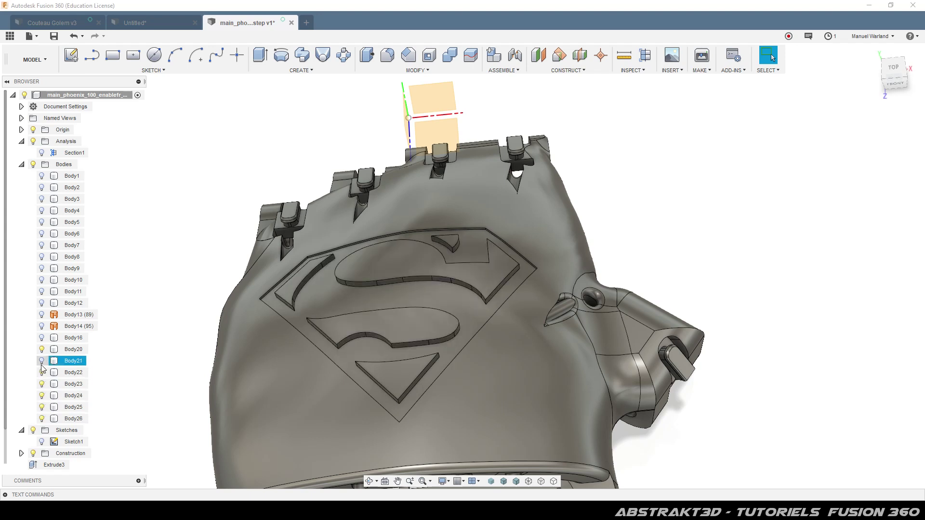
pyautogui.click(42, 361)
# - Apply Paint - Metal Flake (Dark Grey) to the hand, Body20, and Paint - Metal Flake (Red) to the outer logo body
pyautogui.keyDown('shift'); pyautogui.moveTo(253, 251); pyautogui.dragTo(255, 294, button='middle'); pyautogui.keyUp('shift')
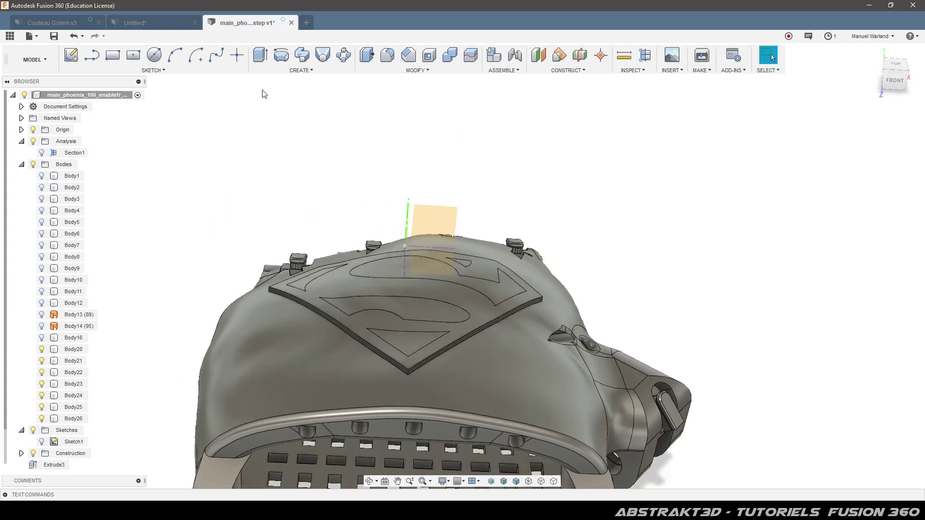
pyautogui.rightClick(76, 351)
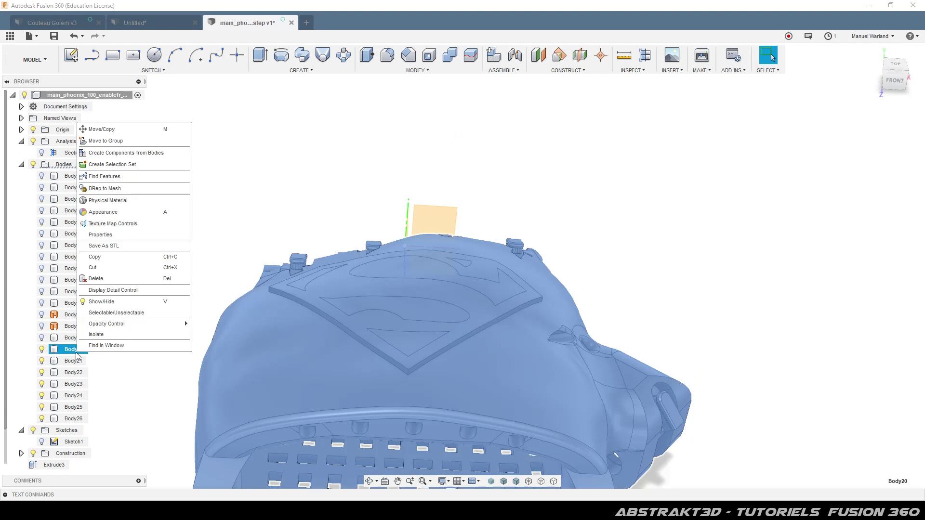
pyautogui.click(123, 215)
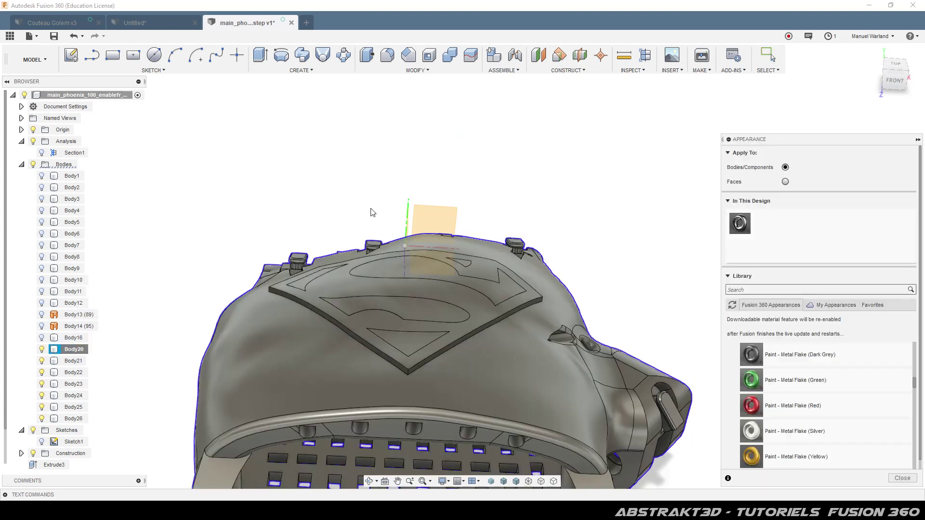
pyautogui.moveTo(784, 356); pyautogui.dragTo(541, 385)
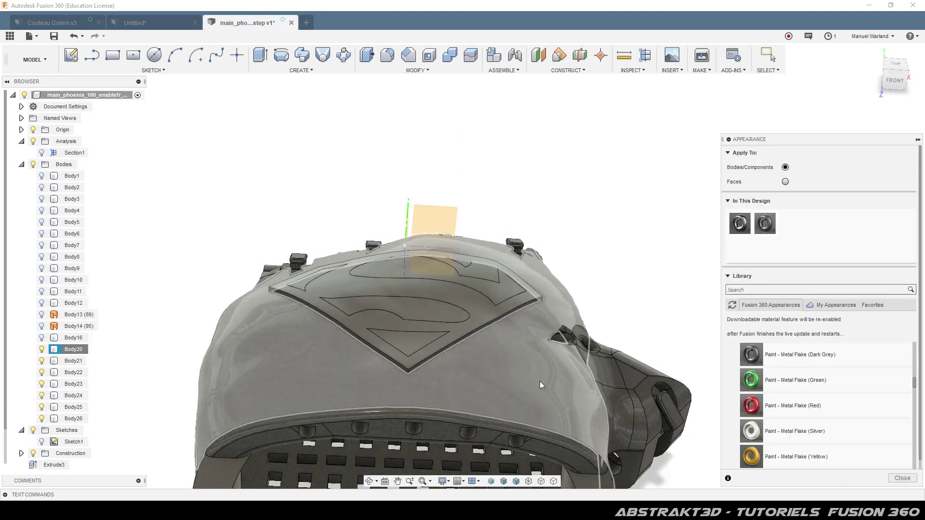
pyautogui.moveTo(798, 407); pyautogui.dragTo(483, 306)
# - Apply Paint - Metal Flake (Yellow) to the five inner logo bodies and finish editing appearances
pyautogui.moveTo(795, 458); pyautogui.dragTo(426, 311)
pyautogui.moveTo(760, 462); pyautogui.dragTo(415, 341)
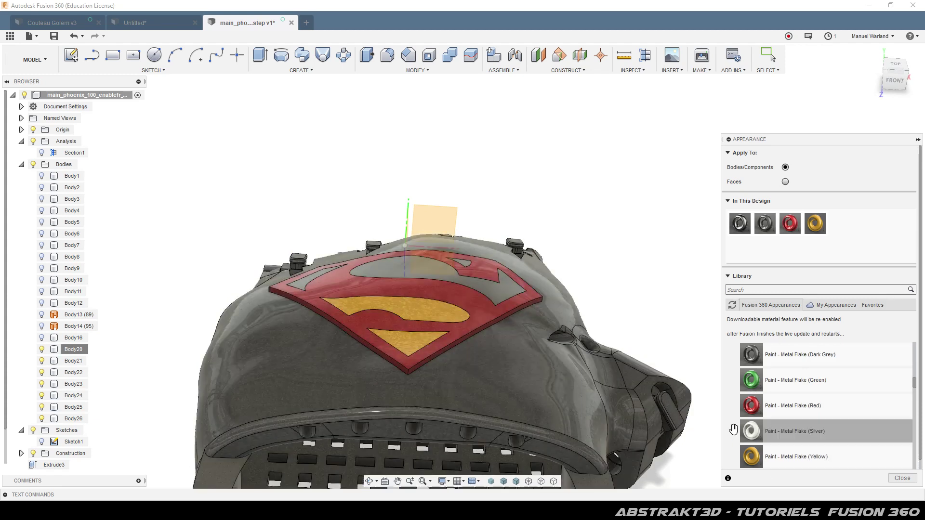
pyautogui.moveTo(790, 460); pyautogui.dragTo(508, 287)
pyautogui.keyDown('shift'); pyautogui.moveTo(330, 305); pyautogui.dragTo(366, 308, button='middle'); pyautogui.keyUp('shift')
pyautogui.moveTo(752, 457); pyautogui.dragTo(364, 289)
pyautogui.moveTo(774, 454); pyautogui.dragTo(415, 224)
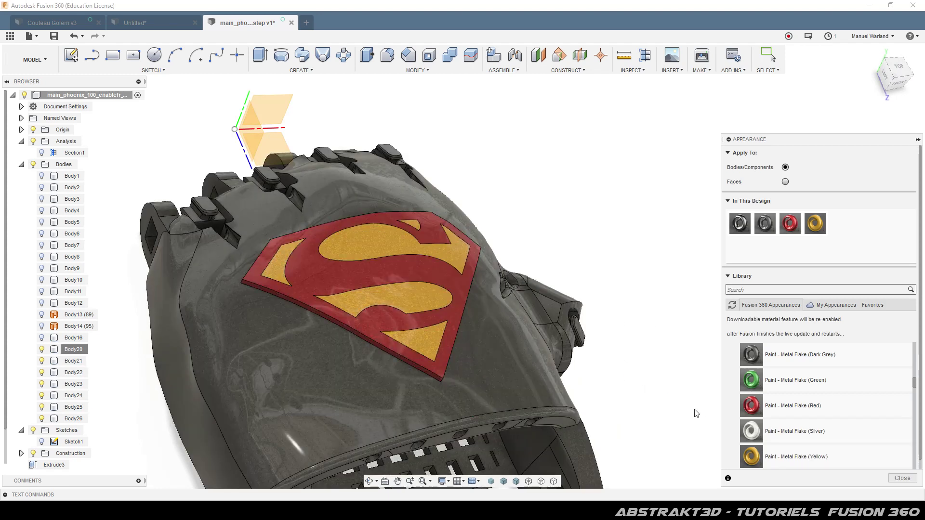
pyautogui.click(903, 479)
pyautogui.moveTo(629, 355)
pyautogui.keyDown('shift'); pyautogui.mouseDown(button='middle')
pyautogui.moveTo(631, 369)
pyautogui.moveTo(490, 378)
pyautogui.moveTo(644, 358)
pyautogui.moveTo(632, 355)
pyautogui.moveTo(628, 368)
pyautogui.mouseUp(button='middle'); pyautogui.keyUp('shift')
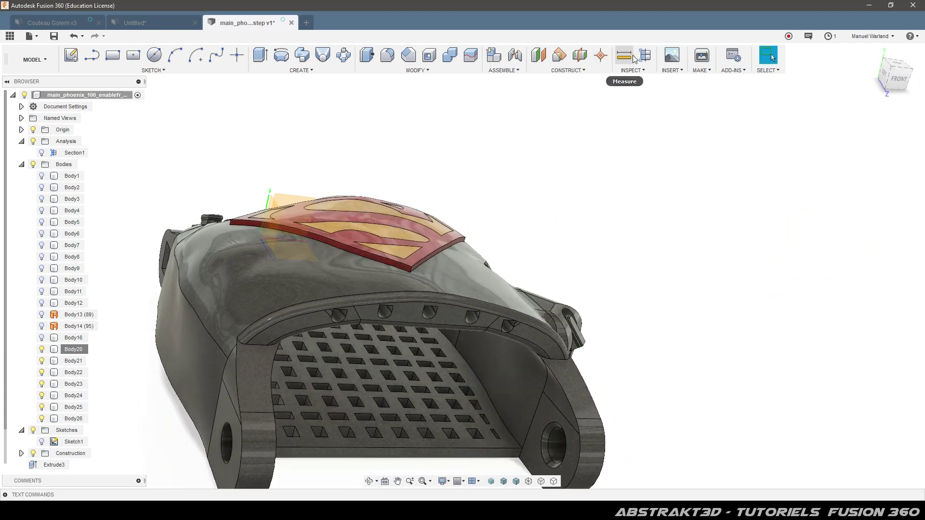
# - Show the Section1 analysis and offset its section plane to a Y distance of -16.50 mm to cut through the logo inlay
pyautogui.click(42, 153)
pyautogui.moveTo(273, 285)
pyautogui.keyDown('shift'); pyautogui.mouseDown(button='middle')
pyautogui.moveTo(275, 275)
pyautogui.moveTo(277, 286)
pyautogui.mouseUp(button='middle'); pyautogui.keyUp('shift')
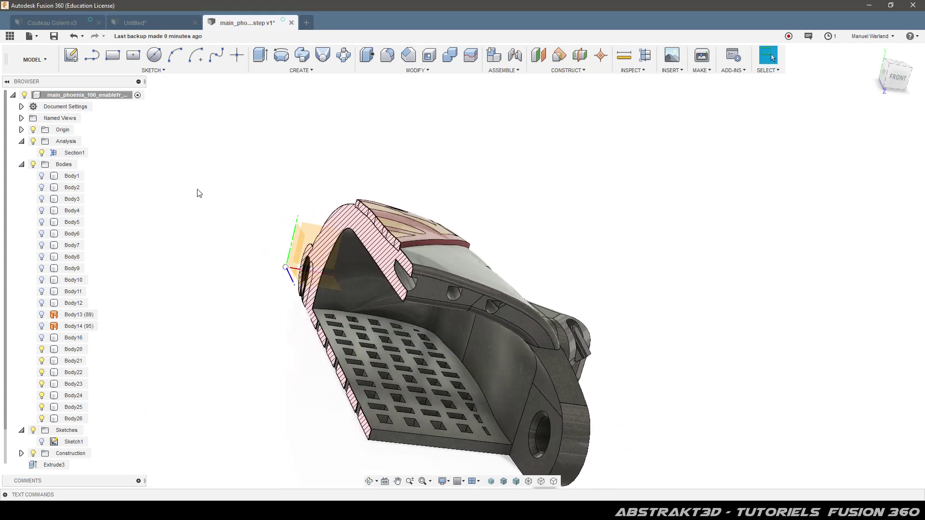
pyautogui.click(67, 153)
pyautogui.rightClick(67, 154)
pyautogui.click(83, 173)
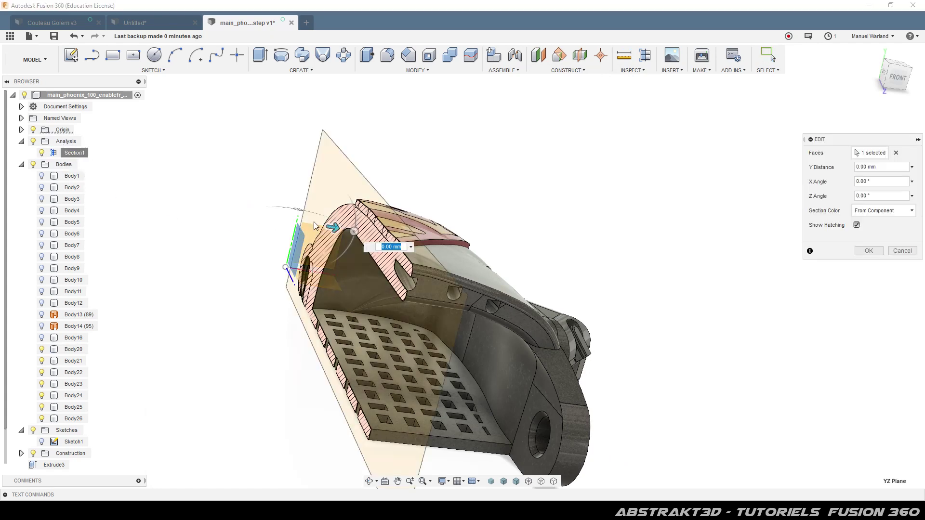
pyautogui.scroll(8, 333, 226)
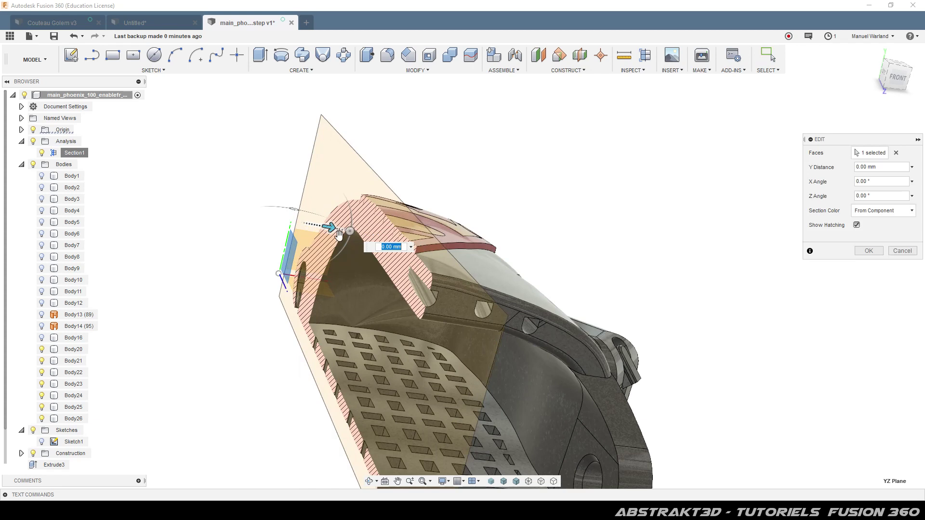
pyautogui.moveTo(300, 220); pyautogui.dragTo(147, 252)
pyautogui.scroll(-3, 553, 151)
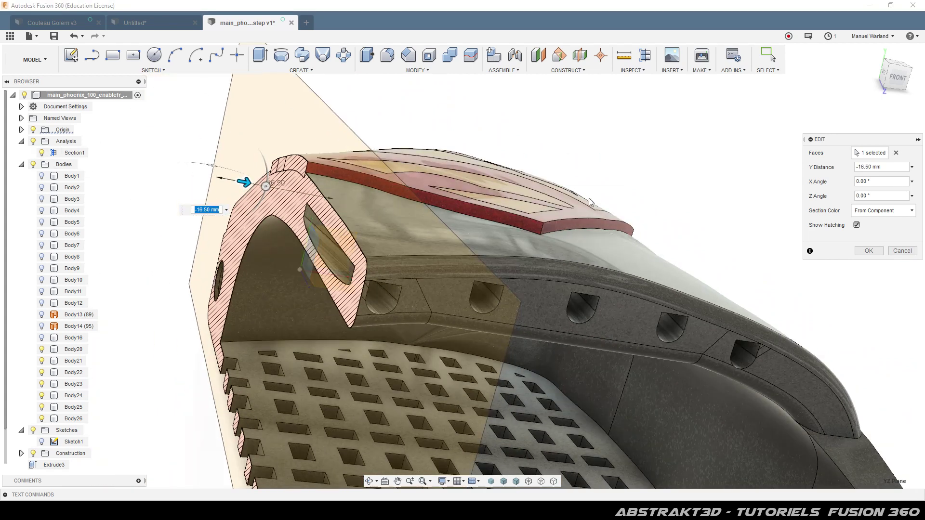
pyautogui.click(872, 250)
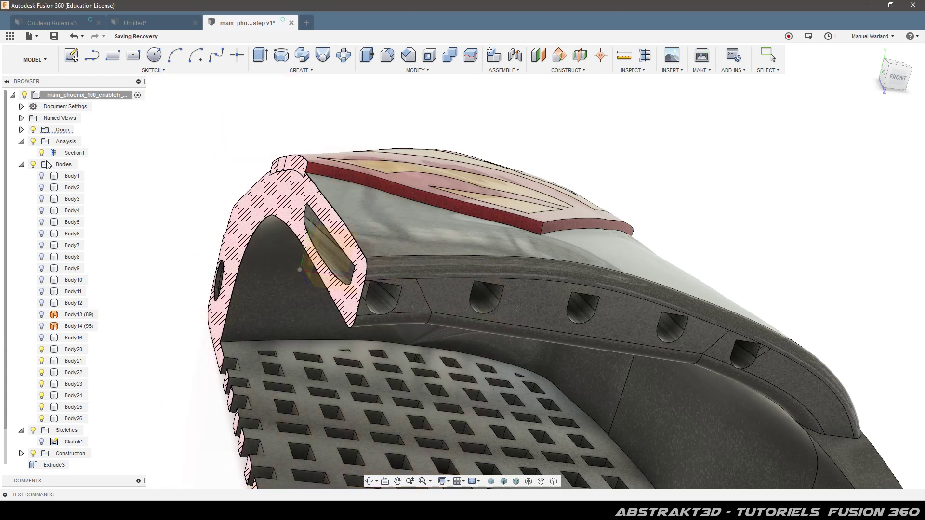
# - Hide the Section1 analysis and examine the logo's edges and fit on the back of the whole hand
pyautogui.click(42, 153)
pyautogui.click(400, 234)
pyautogui.keyDown('shift'); pyautogui.moveTo(400, 233); pyautogui.dragTo(434, 315, button='middle'); pyautogui.keyUp('shift')
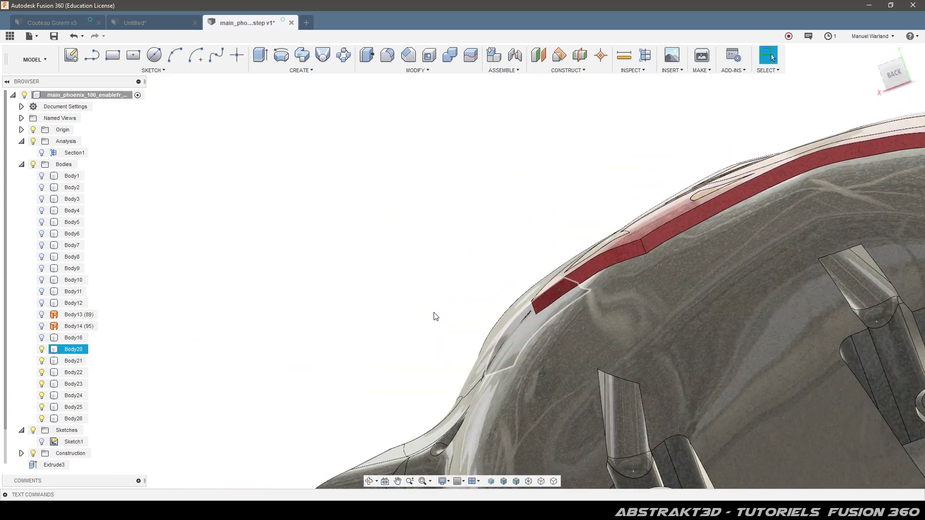
pyautogui.click(360, 230)
pyautogui.scroll(-5, 361, 230)
pyautogui.scroll(-3, 426, 232)
pyautogui.keyDown('shift'); pyautogui.moveTo(453, 239); pyautogui.dragTo(566, 358, button='middle'); pyautogui.keyUp('shift')
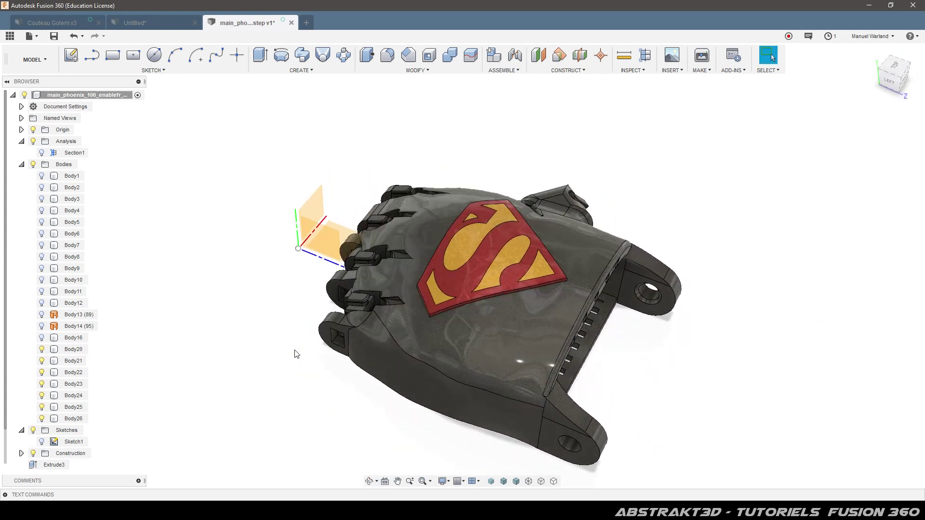